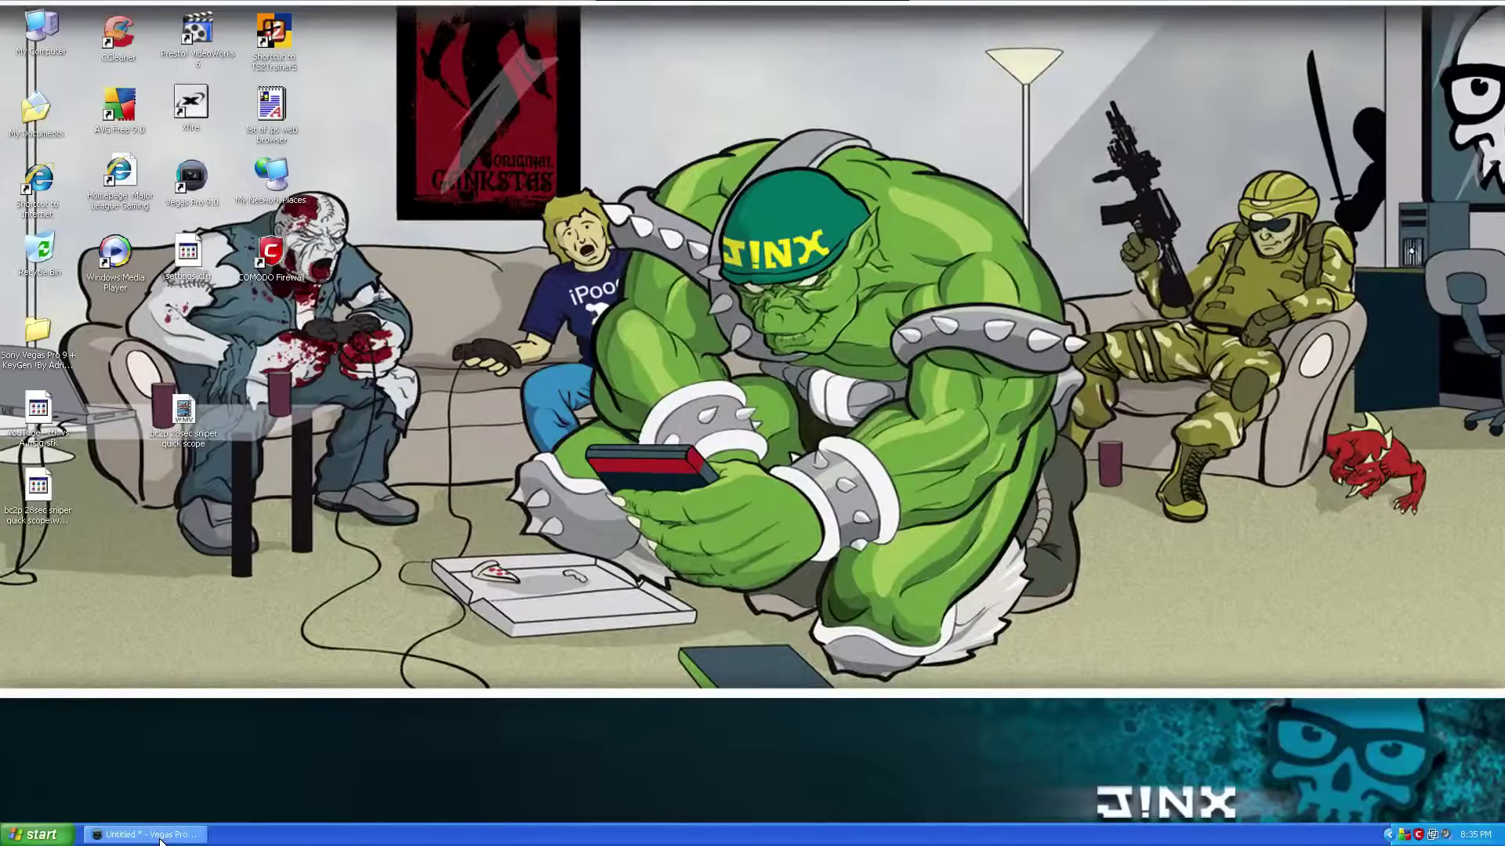
- Switch to the open Vegas Pro project
left_click(149, 836)
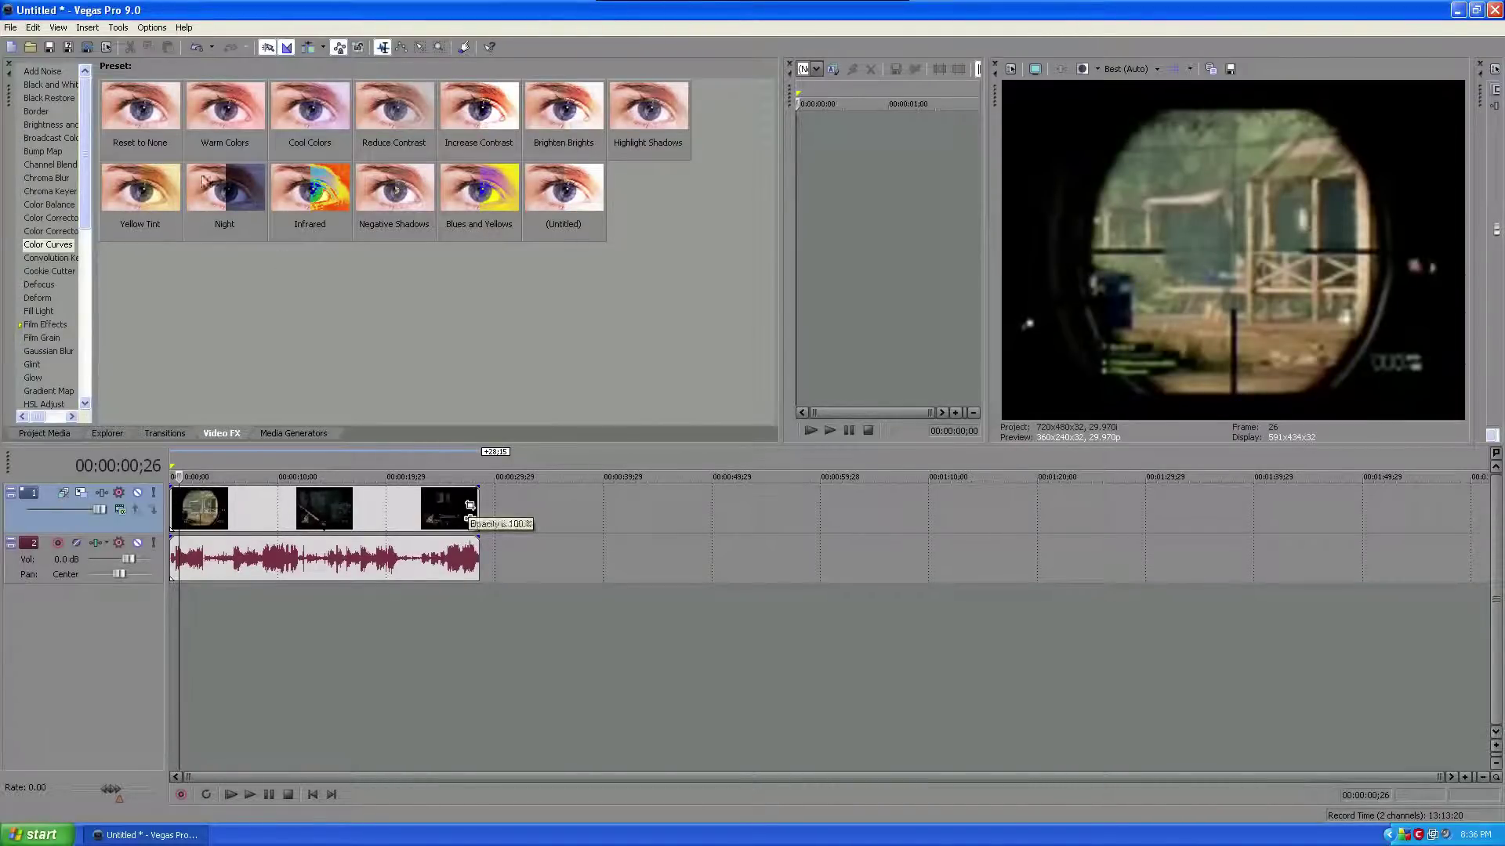
left_click(11, 29)
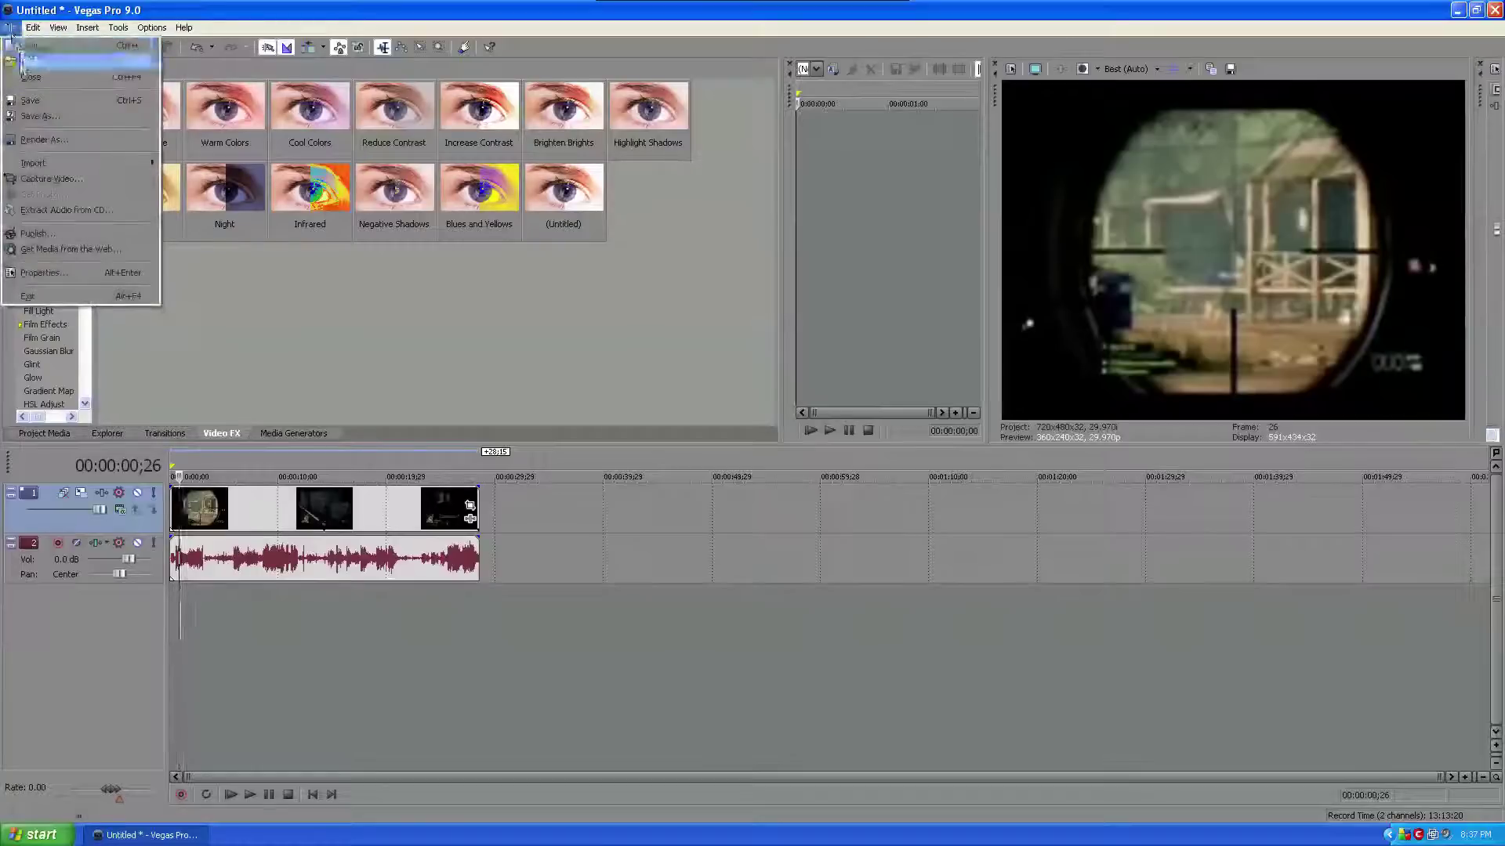
left_click(28, 61)
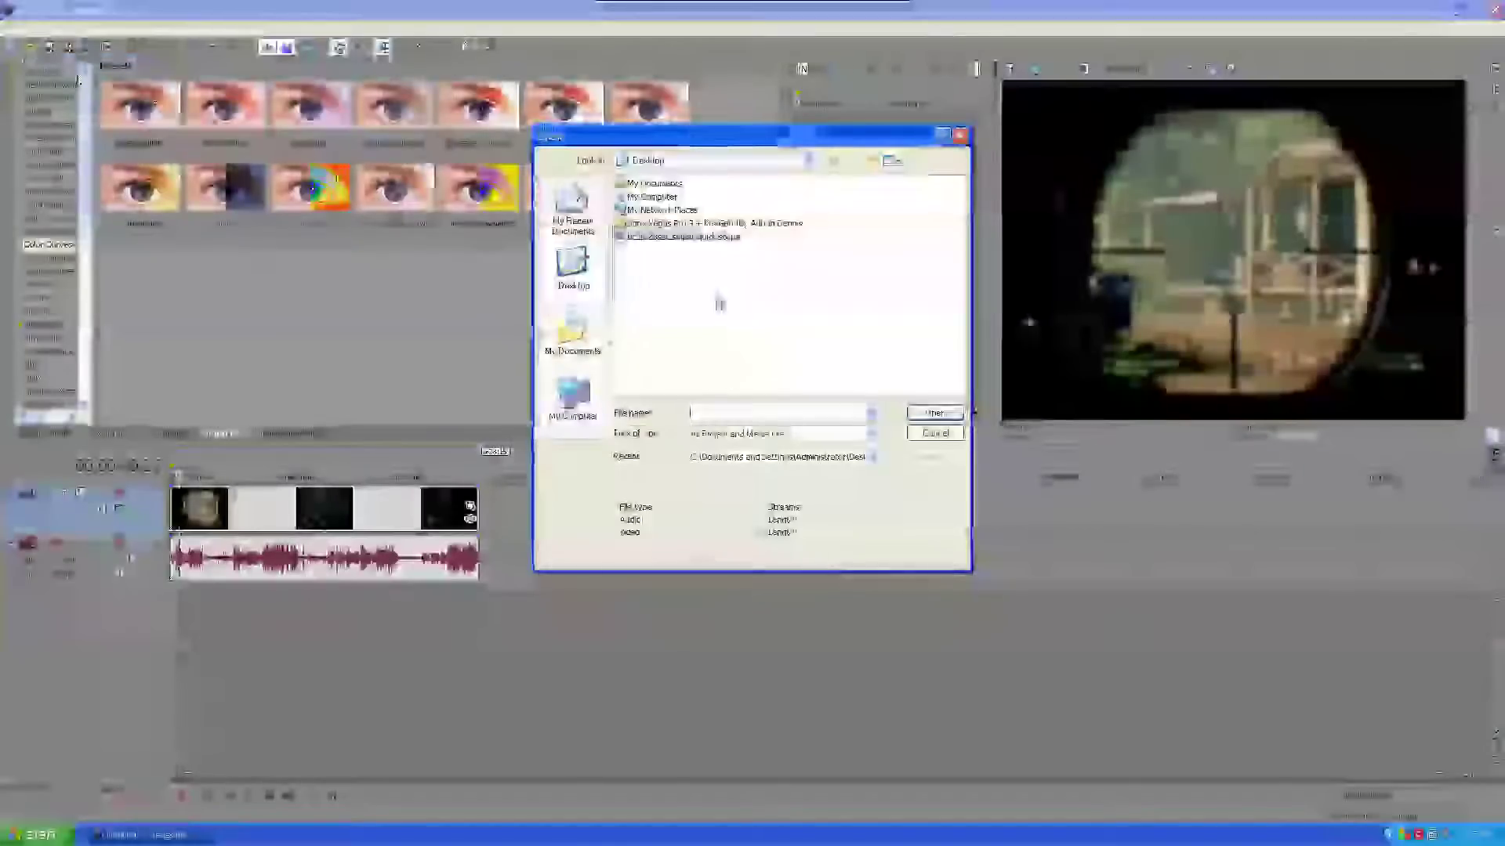
left_click(671, 238)
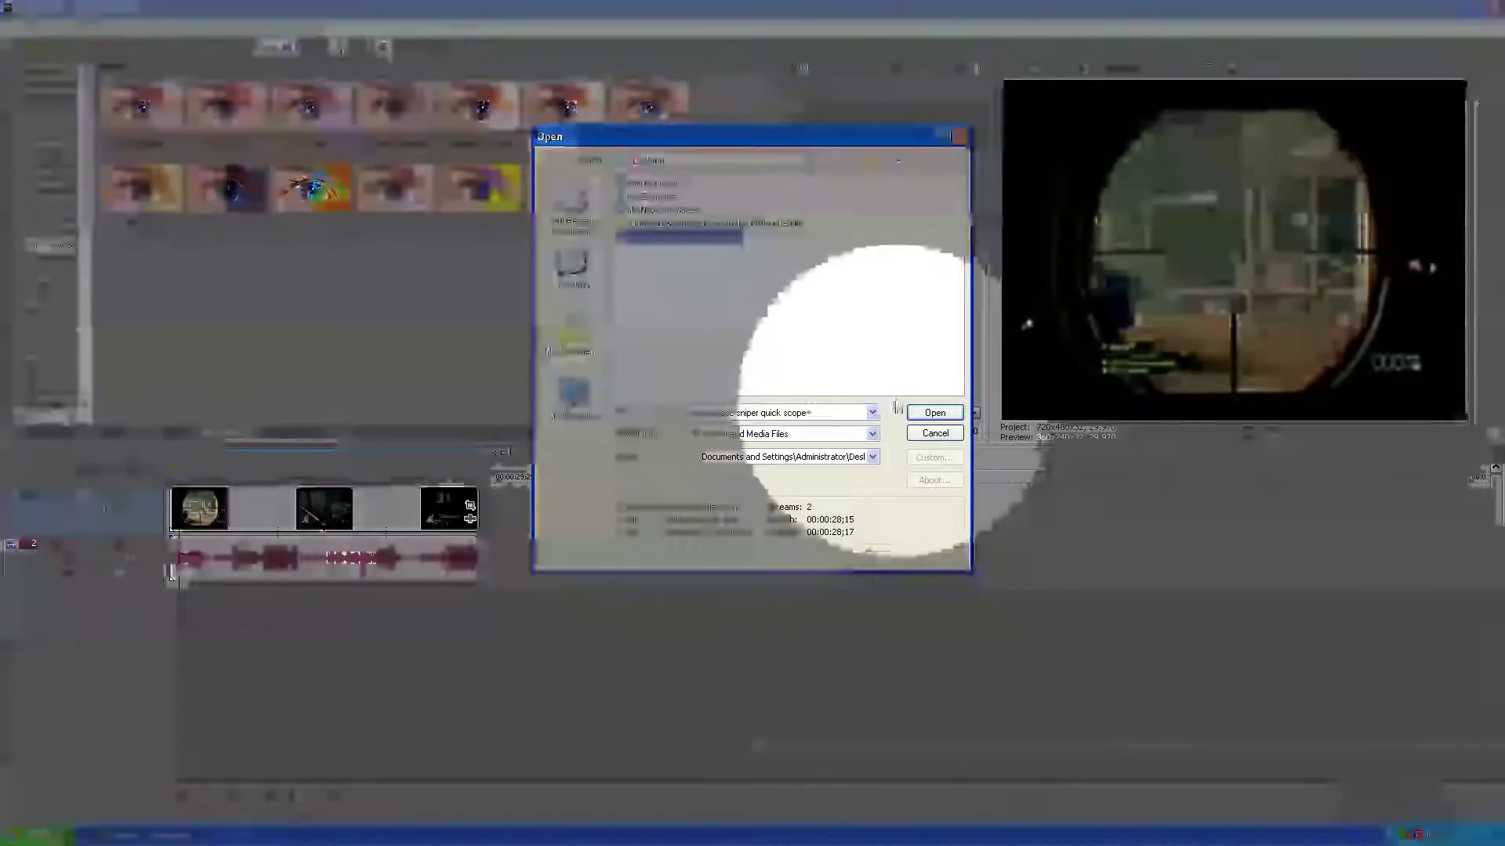
left_click(929, 433)
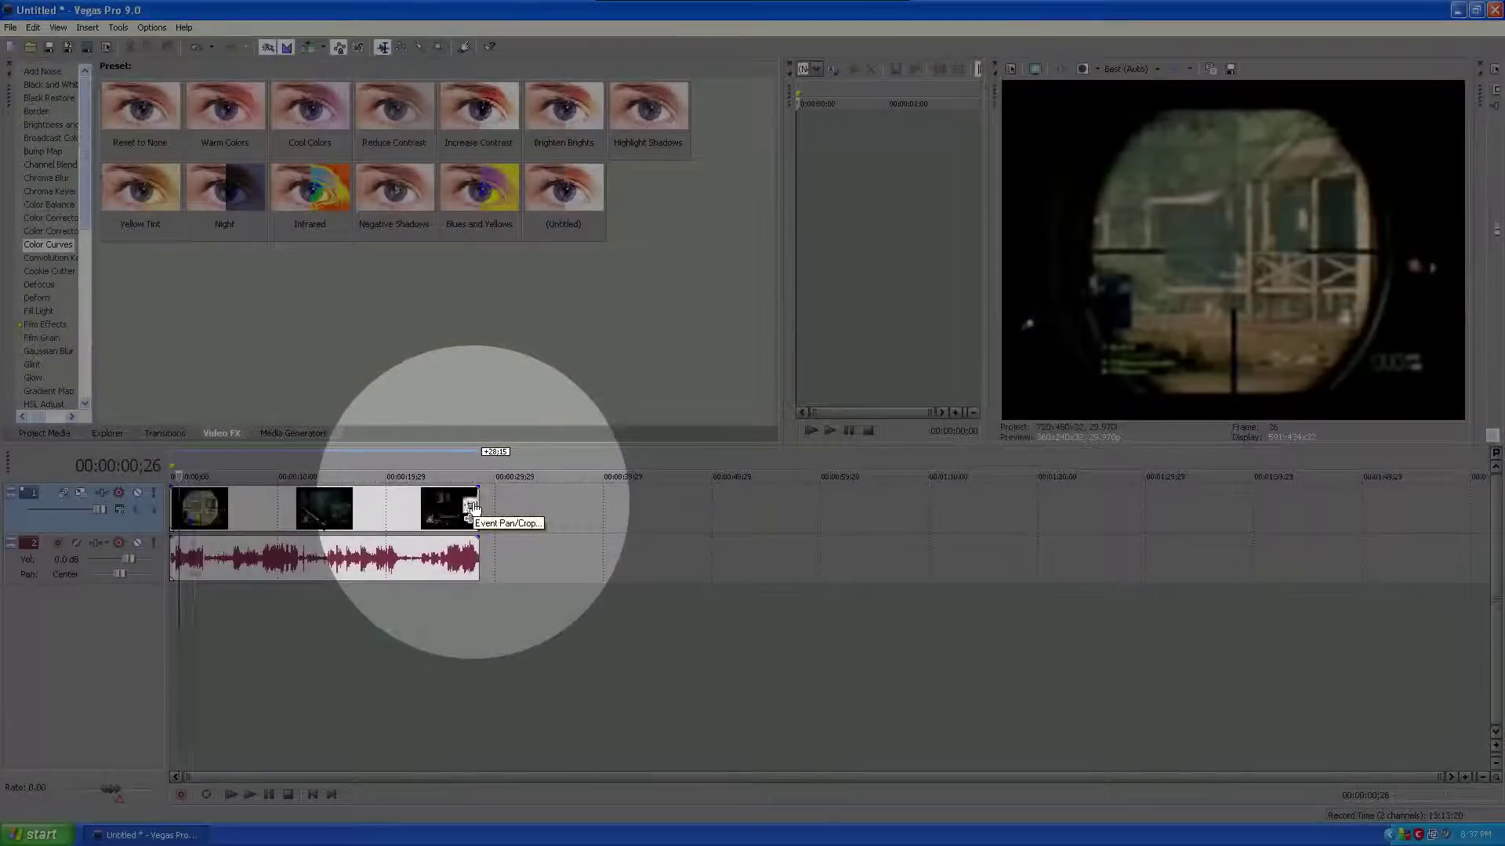
- Try the 16:9 Widescreen TV aspect ratio preset in the clip's Event Pan/Crop, restore the original framing and close it
left_click(470, 506)
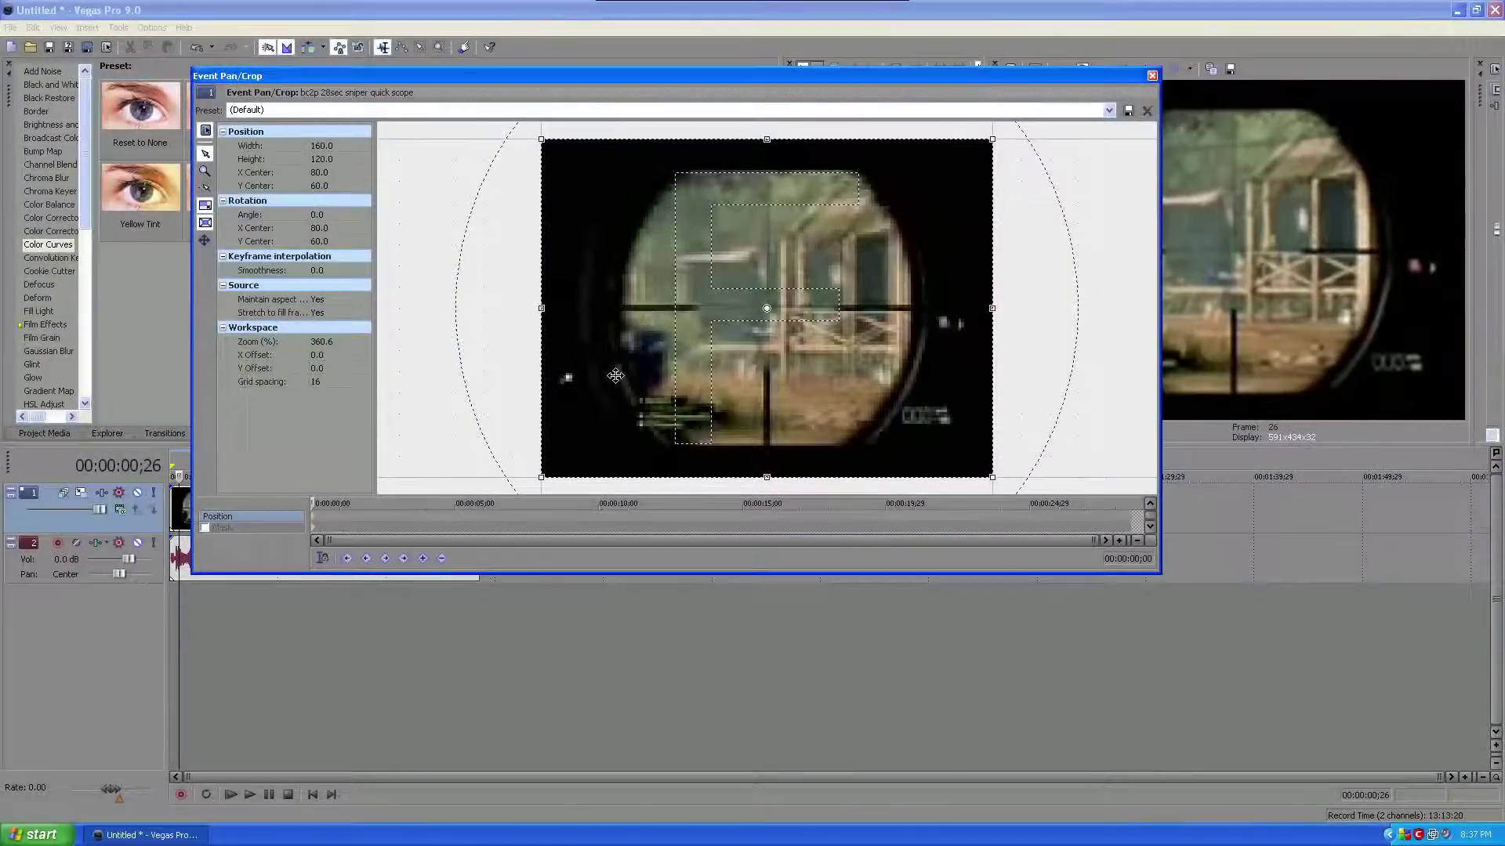
left_click(1109, 110)
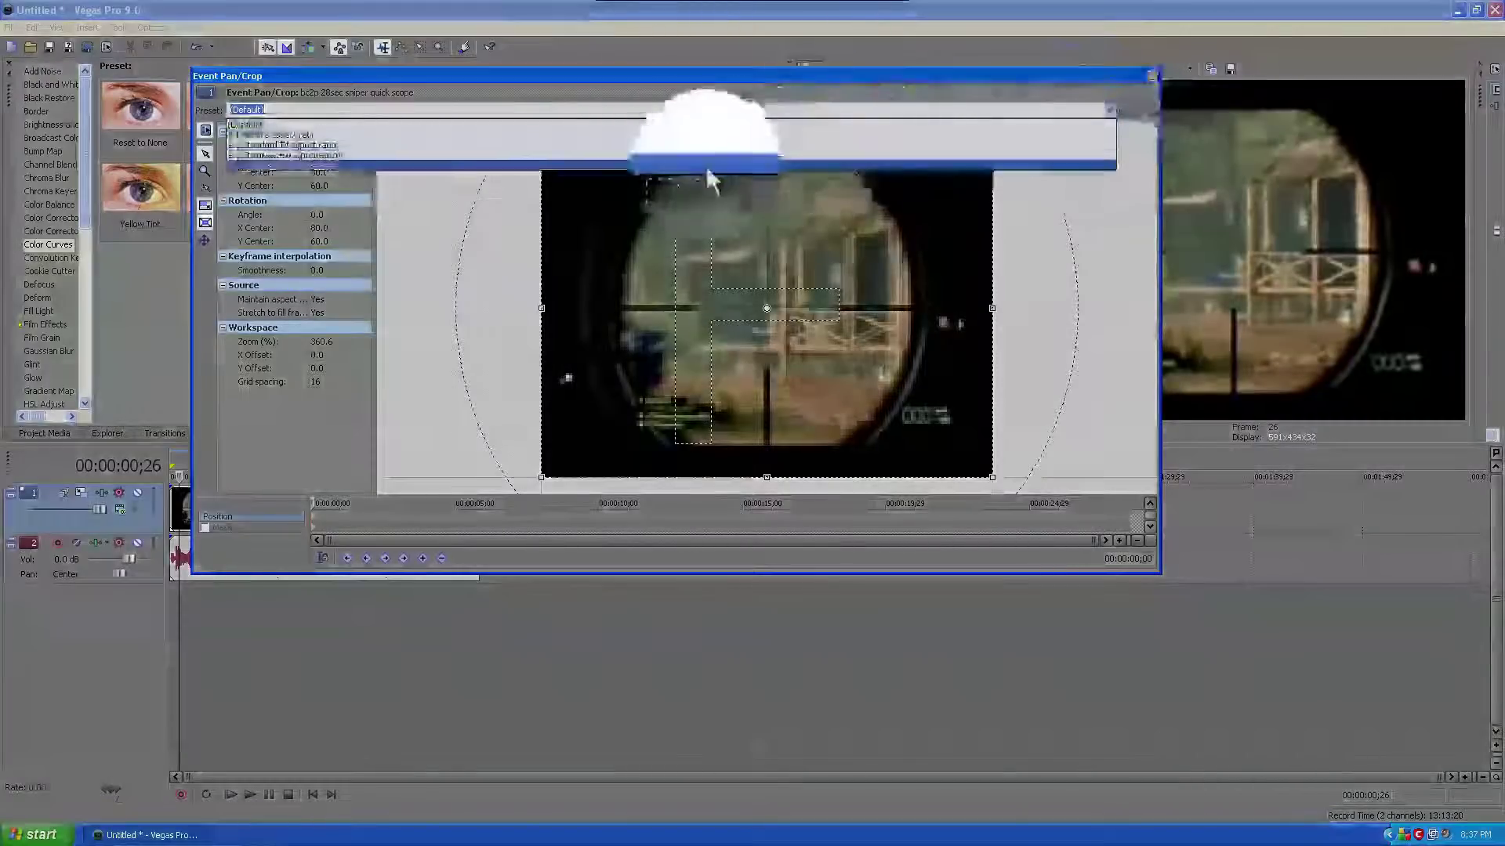
left_click(707, 166)
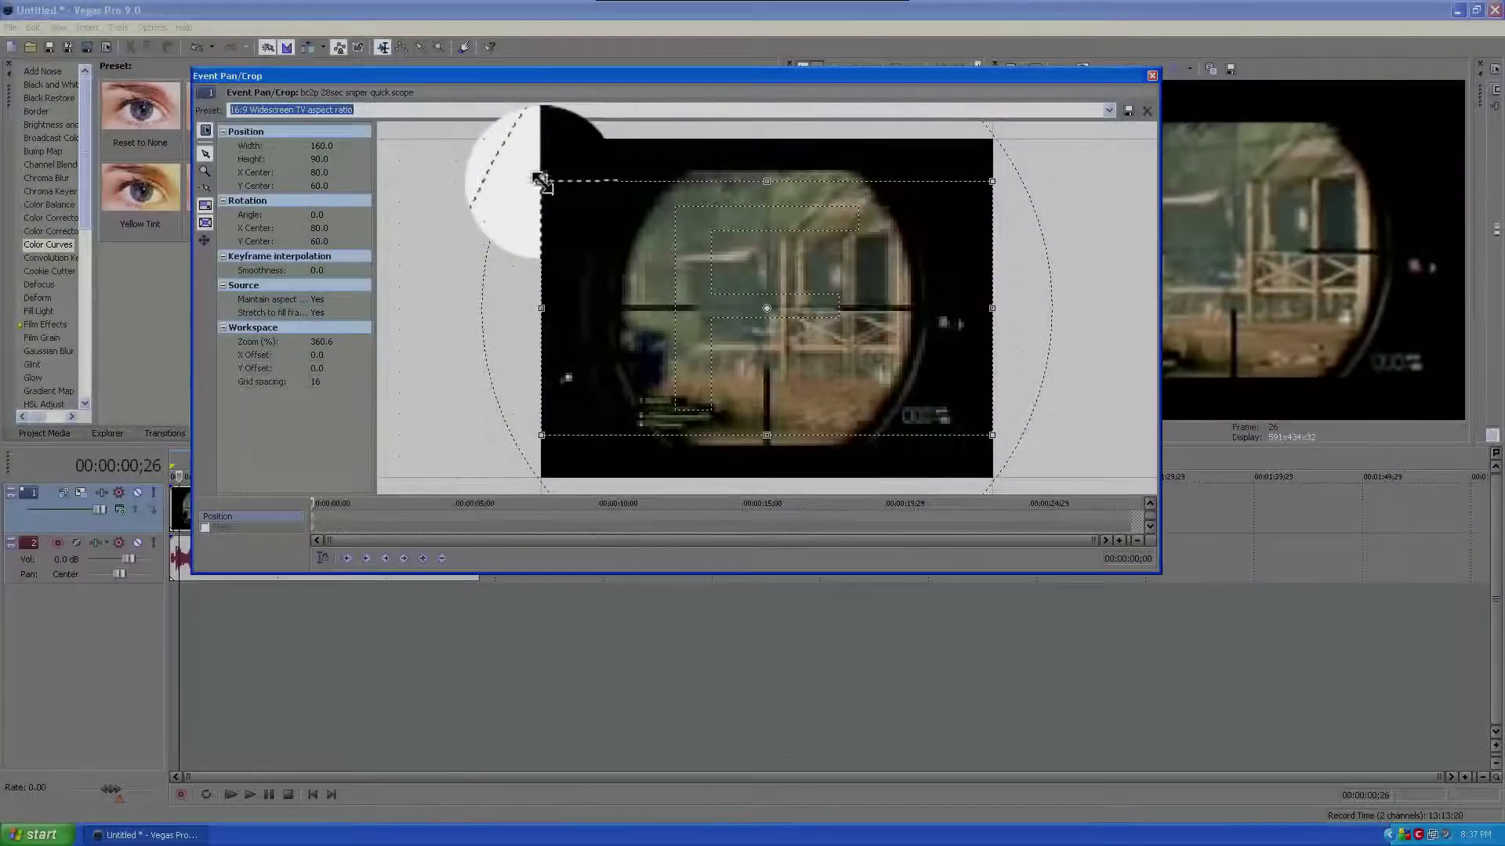
left_click(1108, 109)
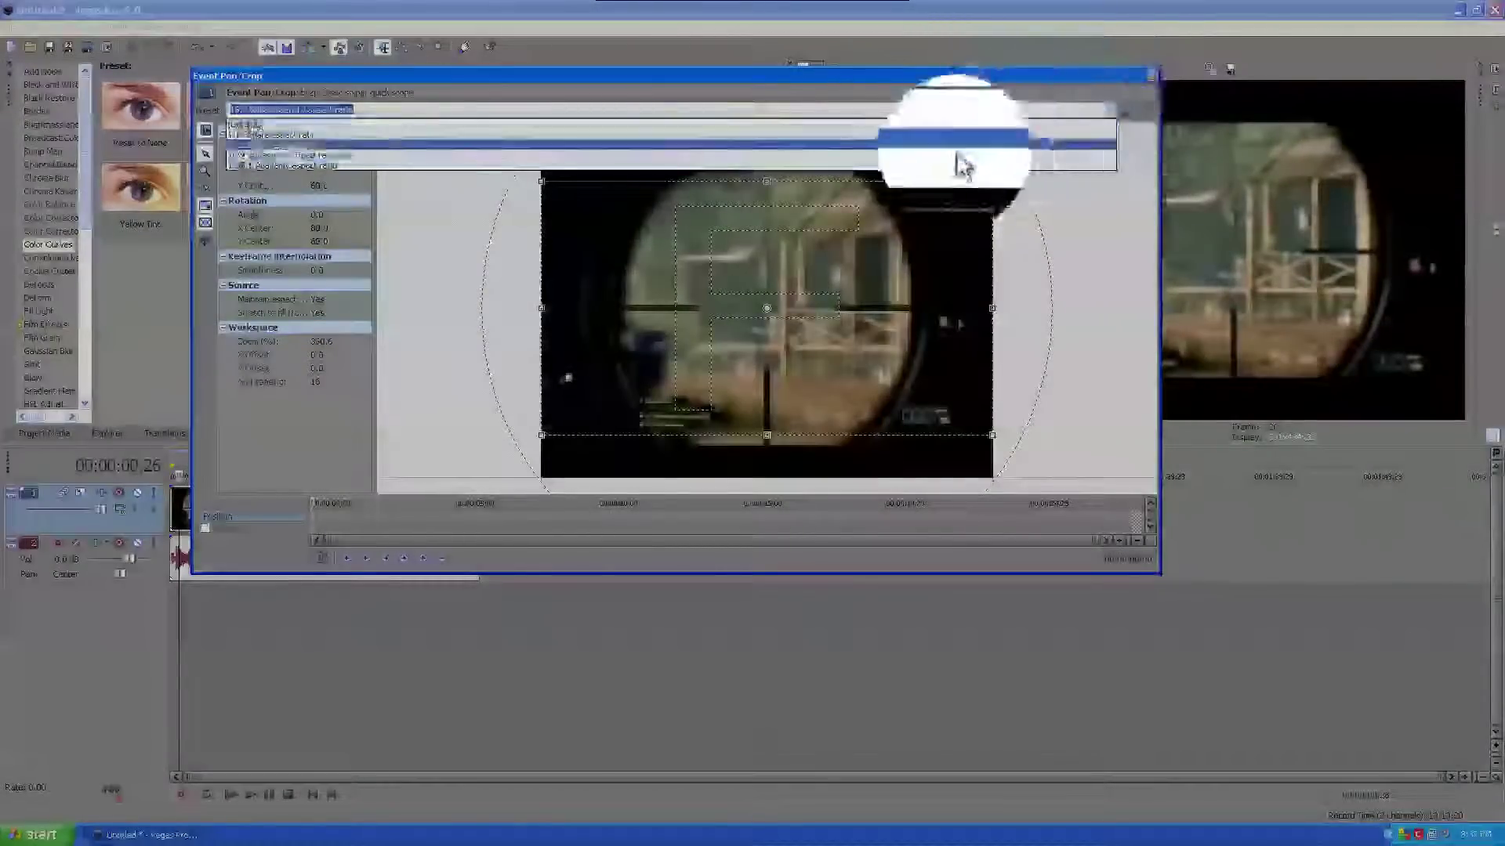
left_click(927, 134)
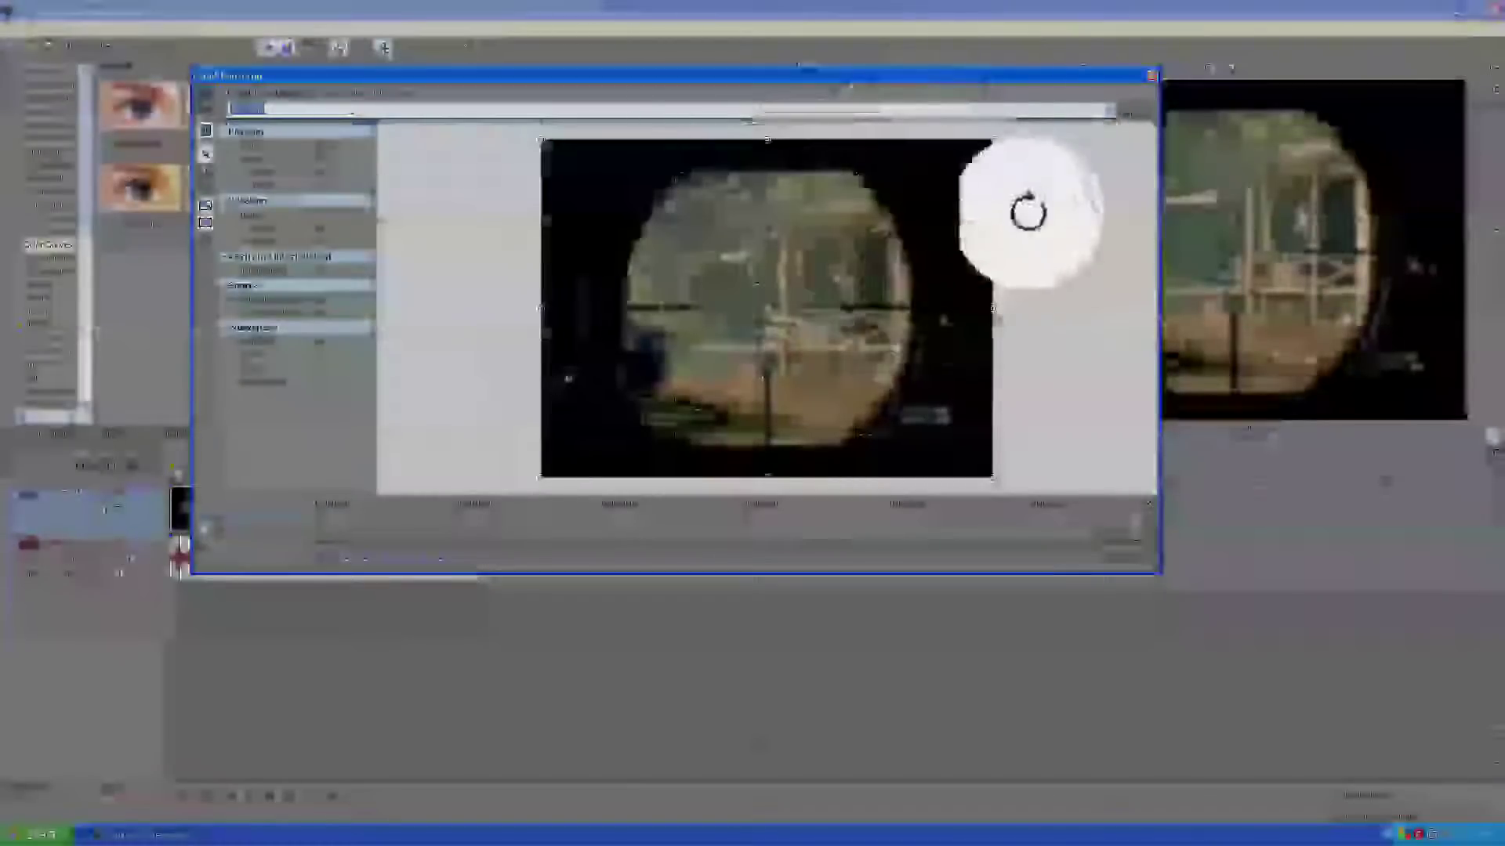
left_click(1150, 75)
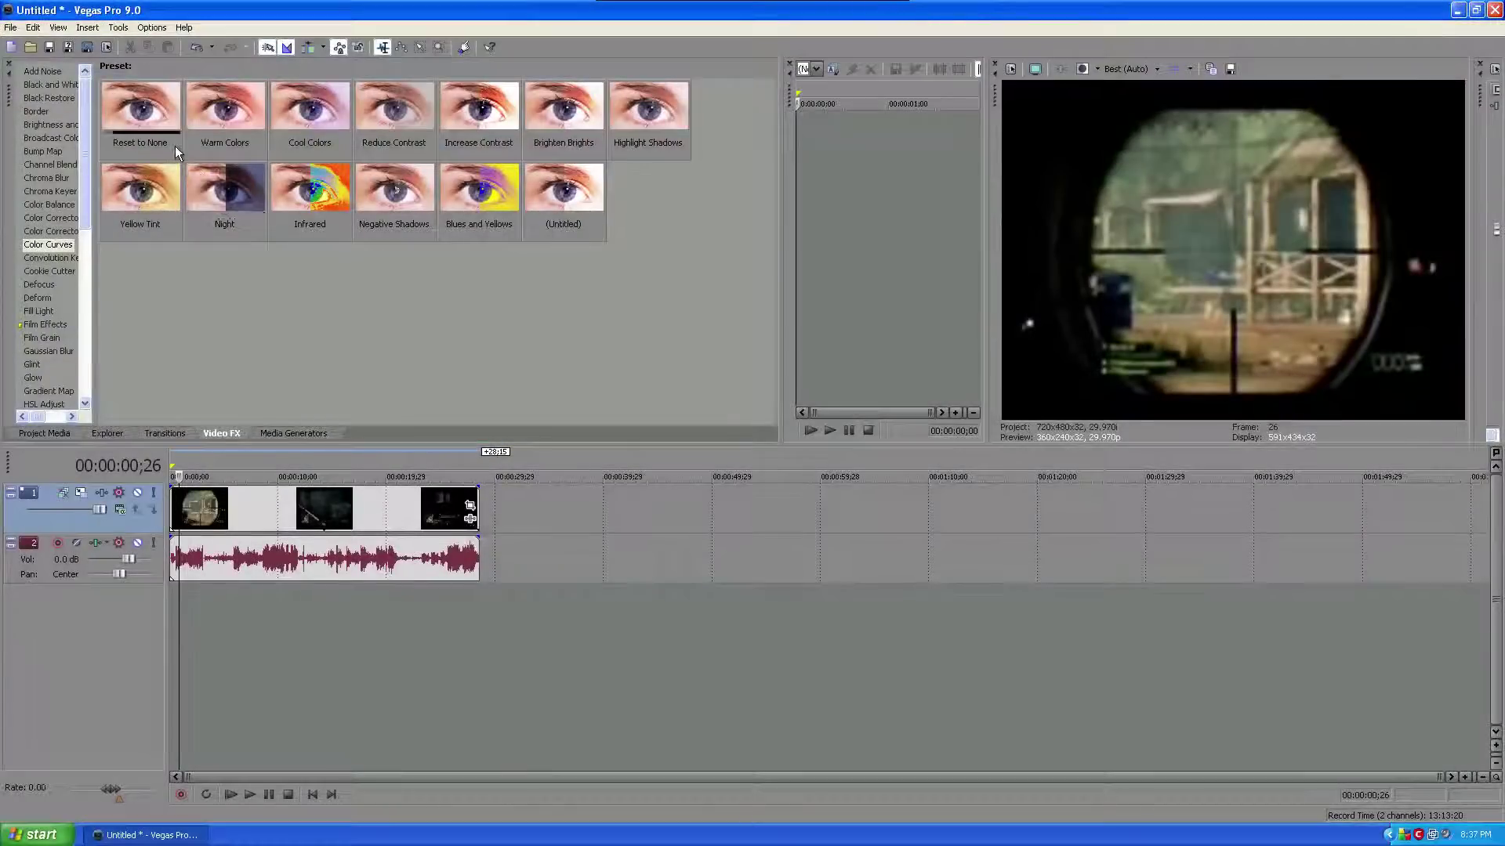
left_click(139, 114)
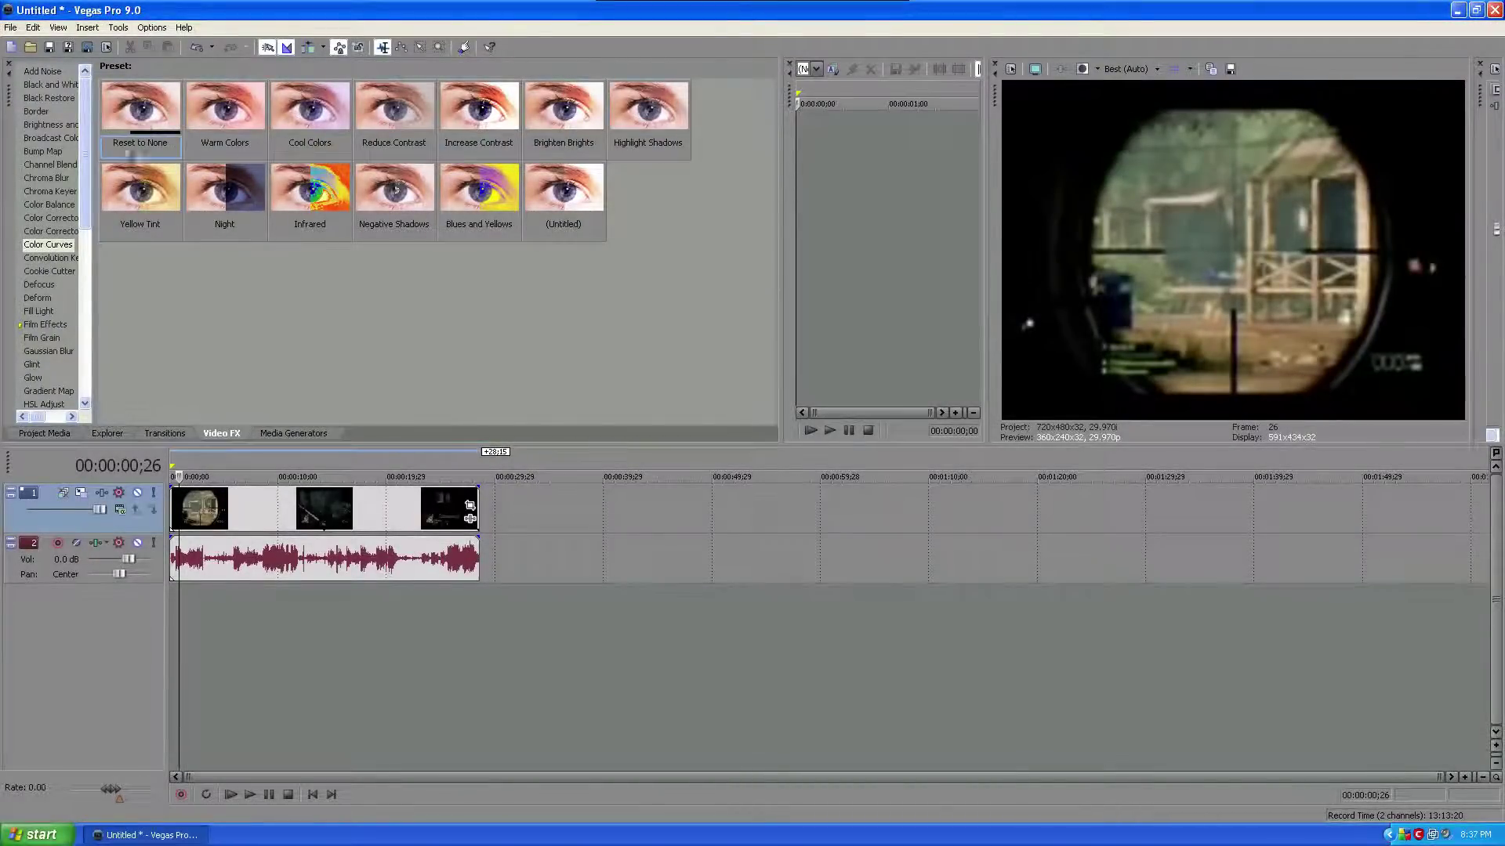
left_click(47, 244)
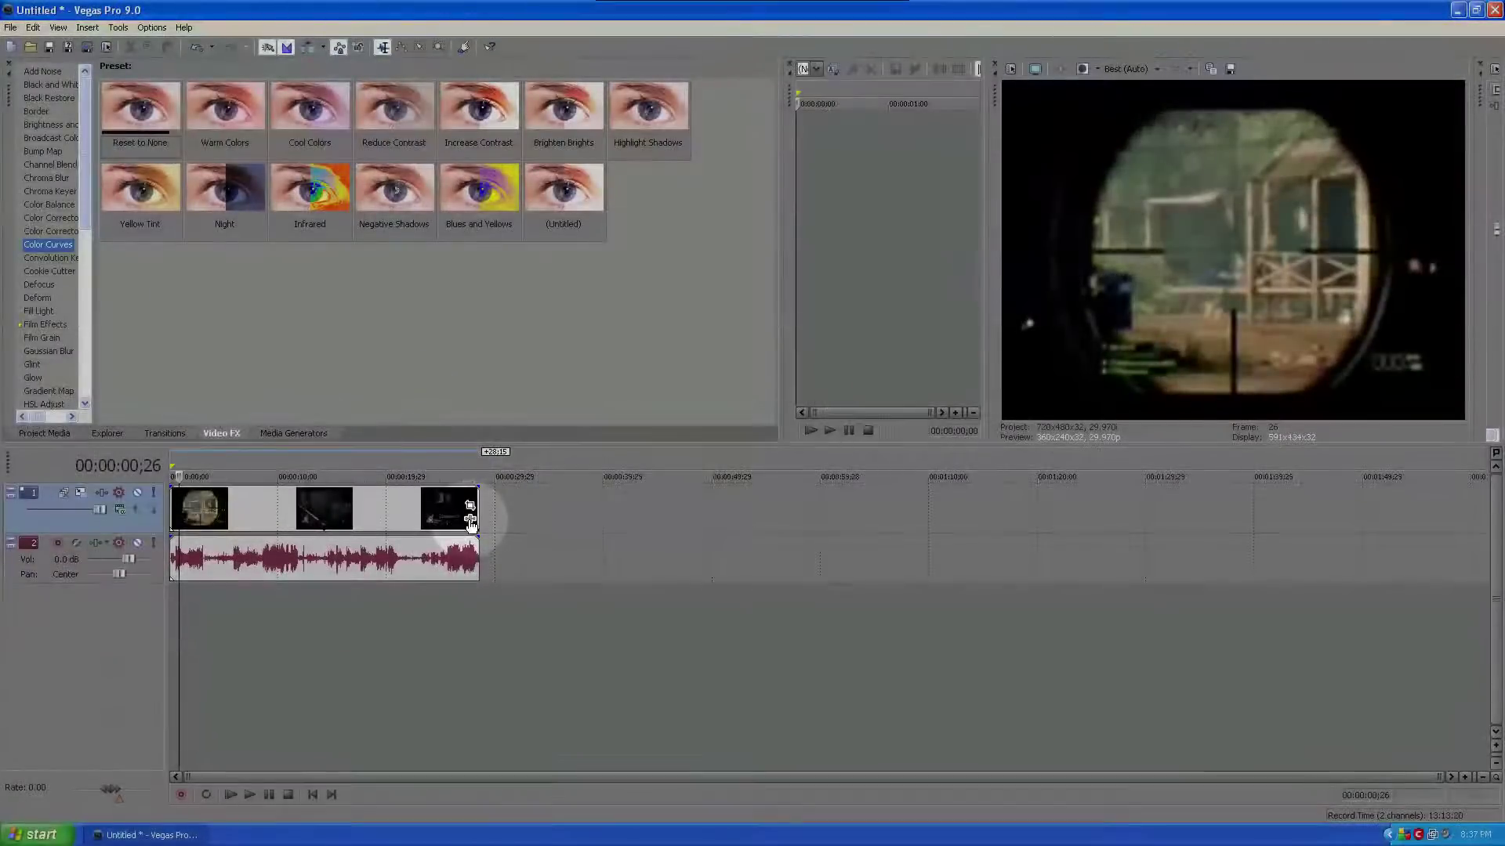
- Add the Sony Color Curves, Sony Saturation Adjust and Sony Sharpen plug-ins to the video clip's event FX chain
left_click(471, 523)
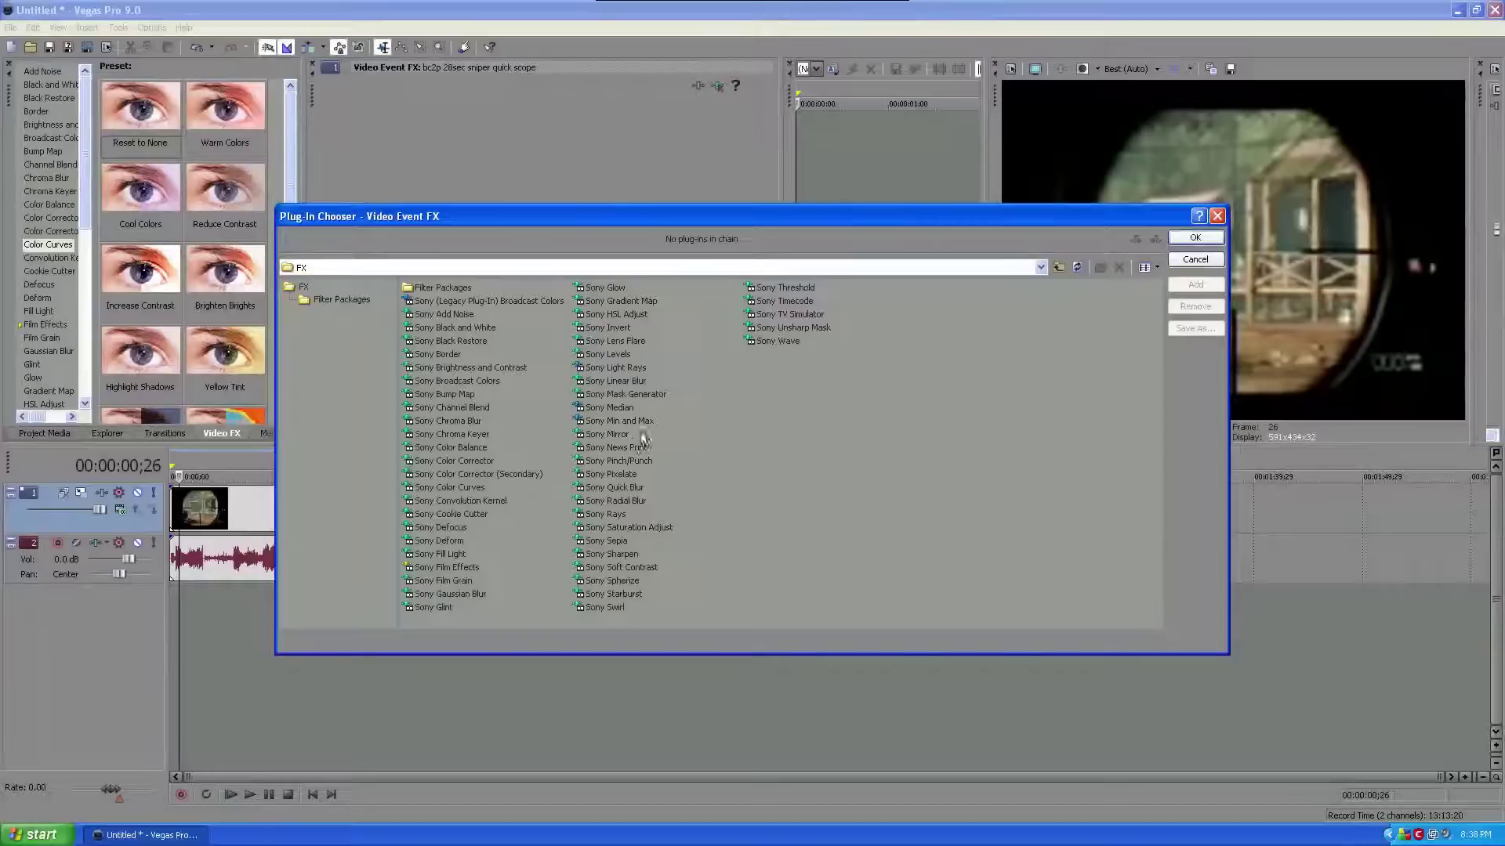
left_click(441, 486)
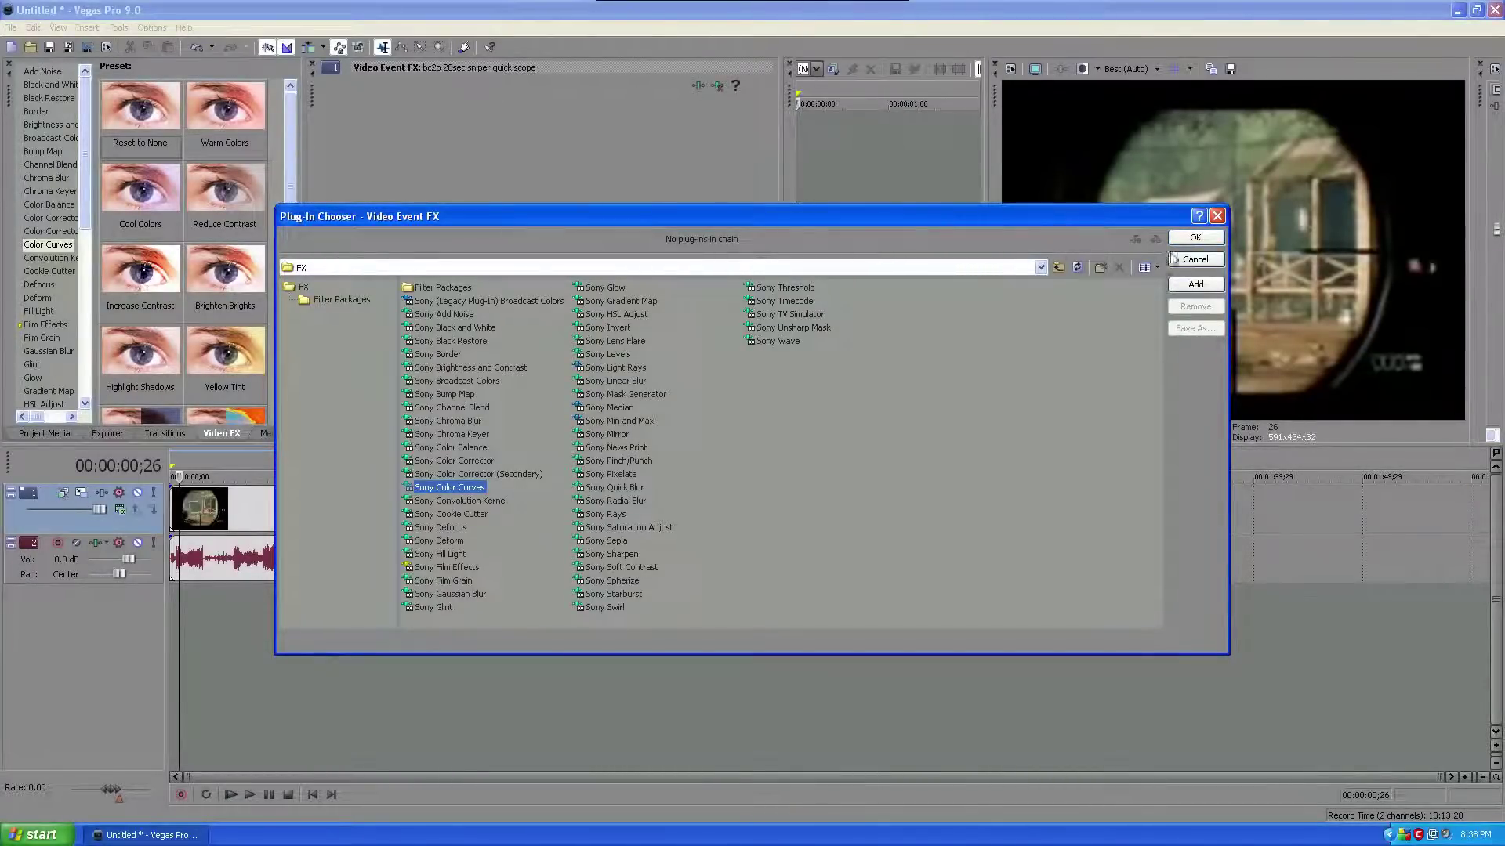
left_click(1197, 284)
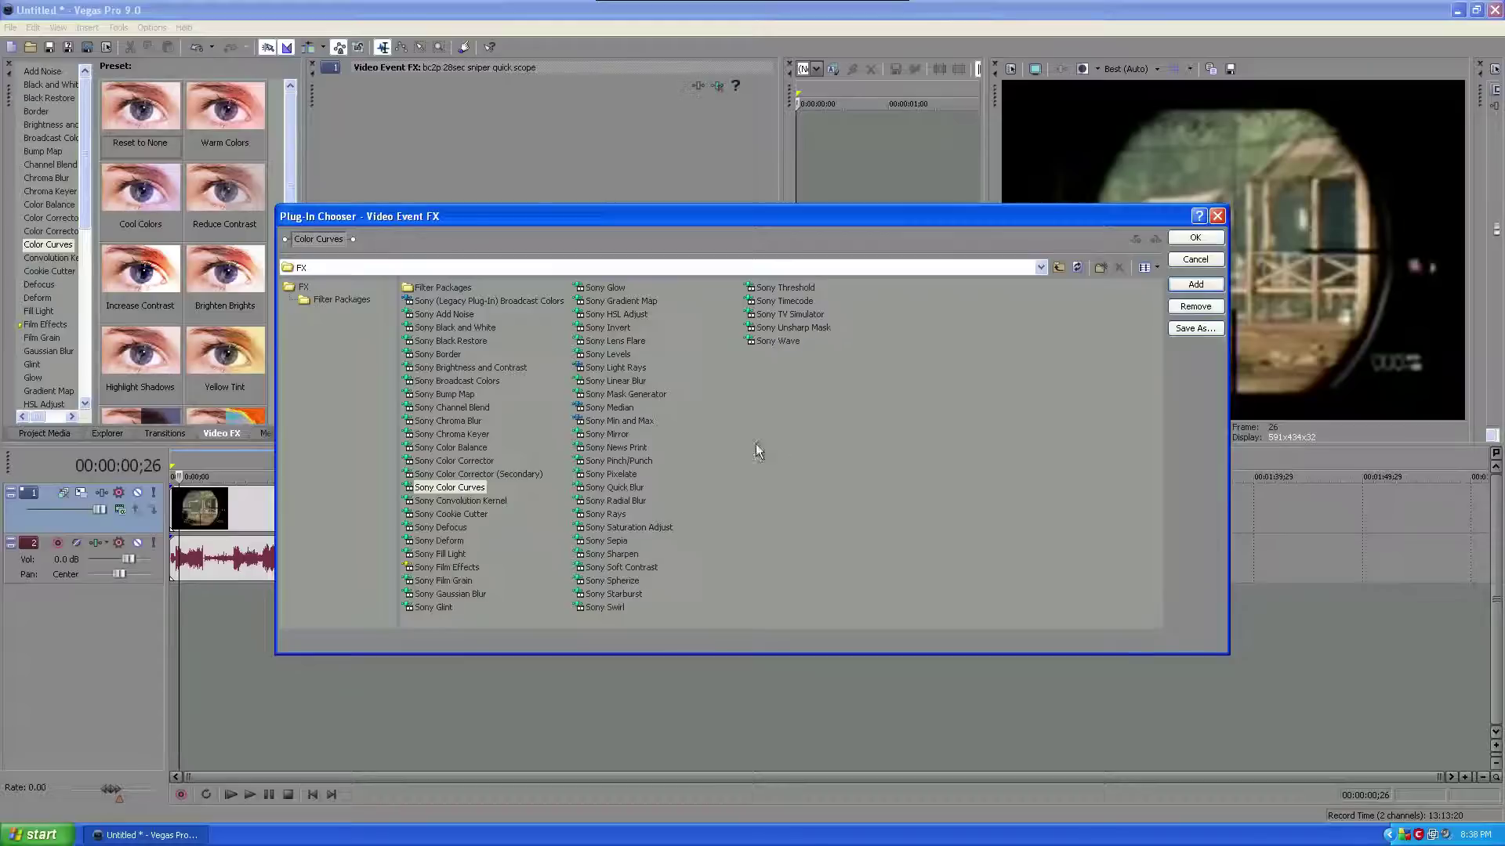
left_click(656, 528)
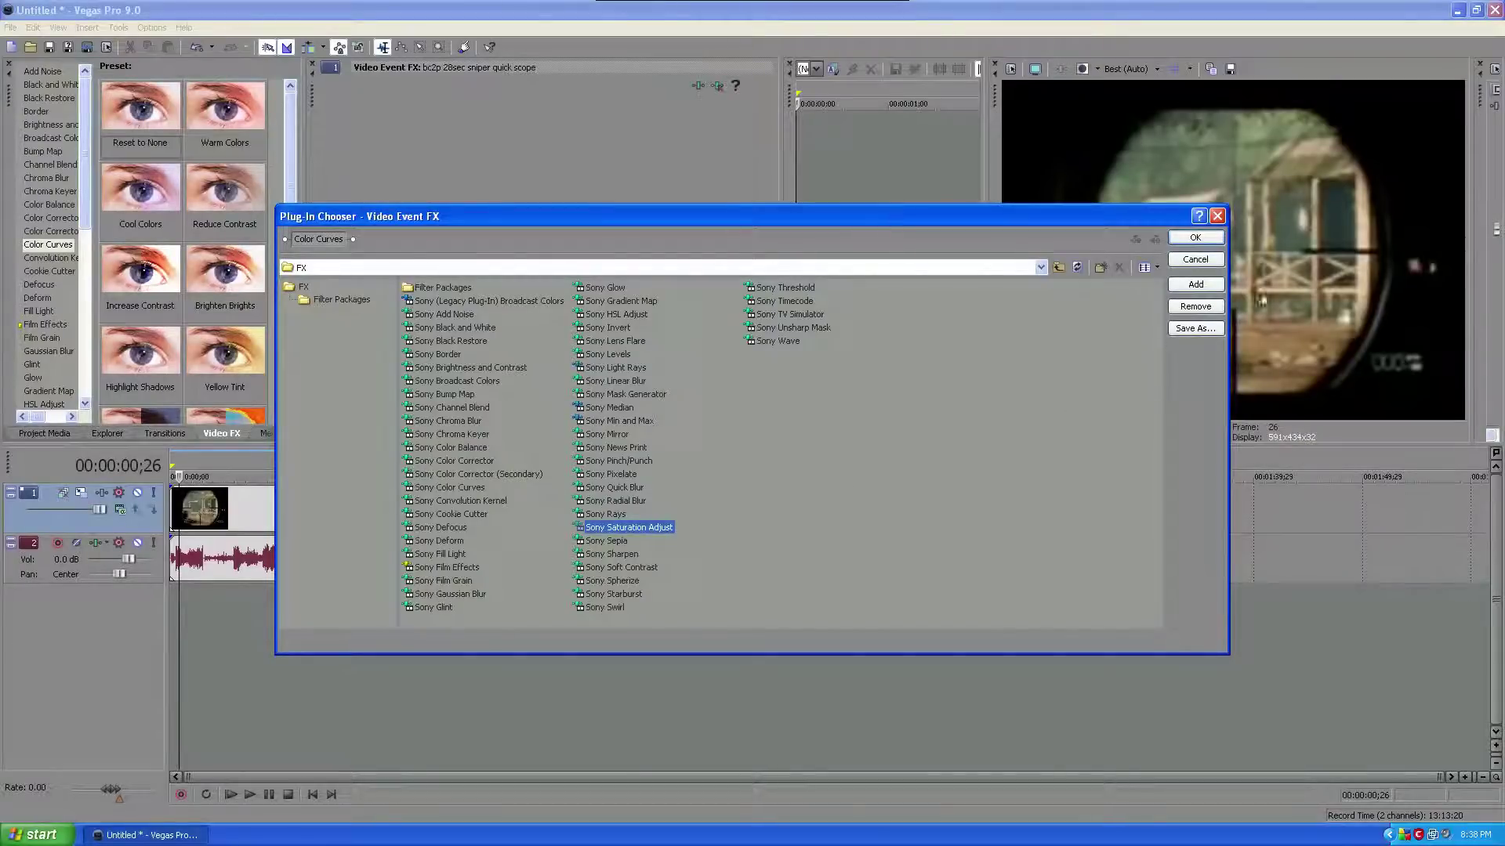
left_click(1195, 283)
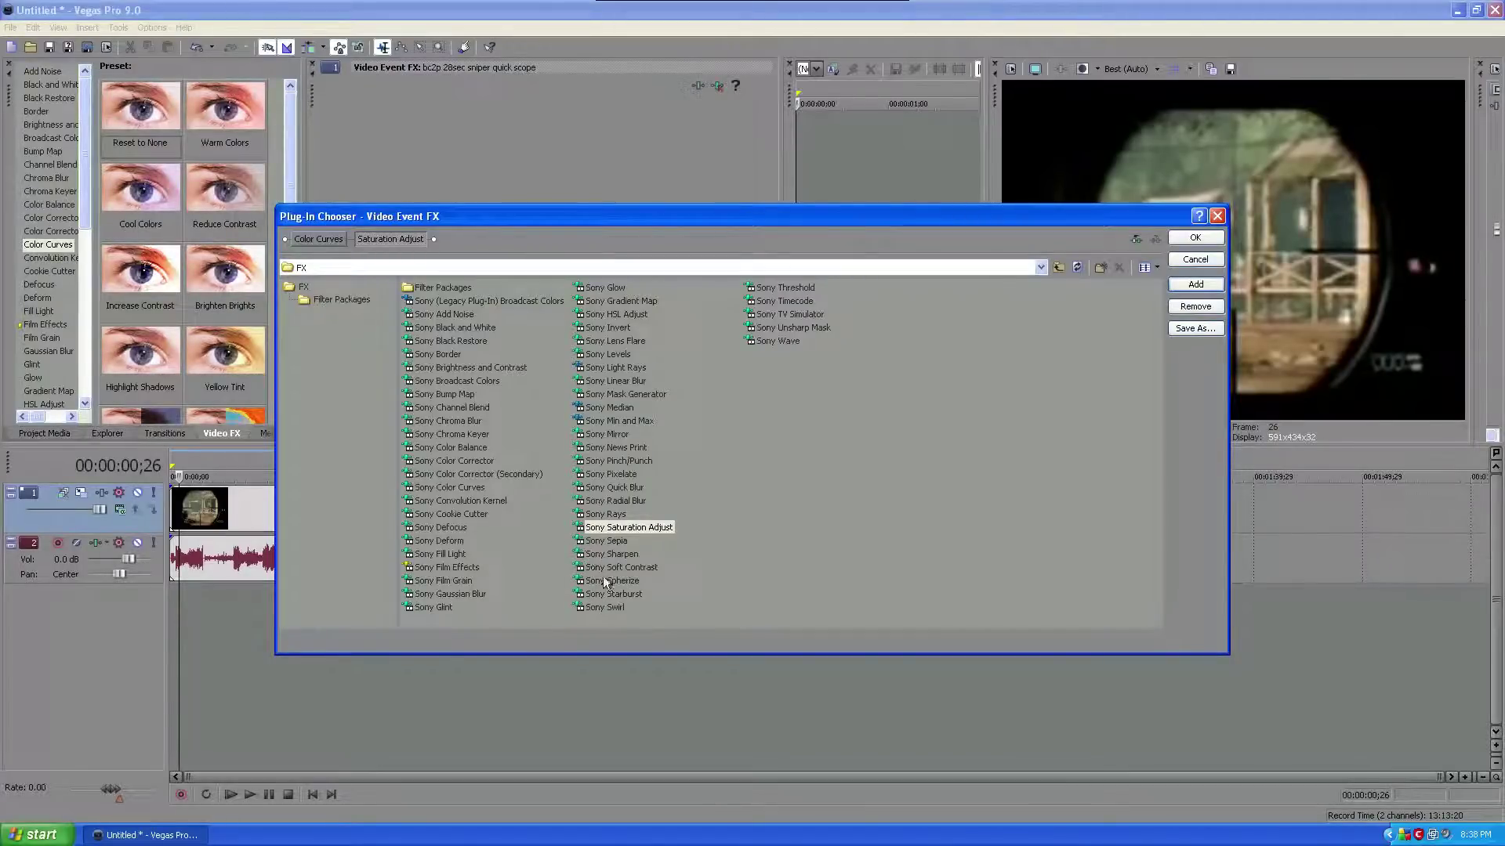
left_click(620, 555)
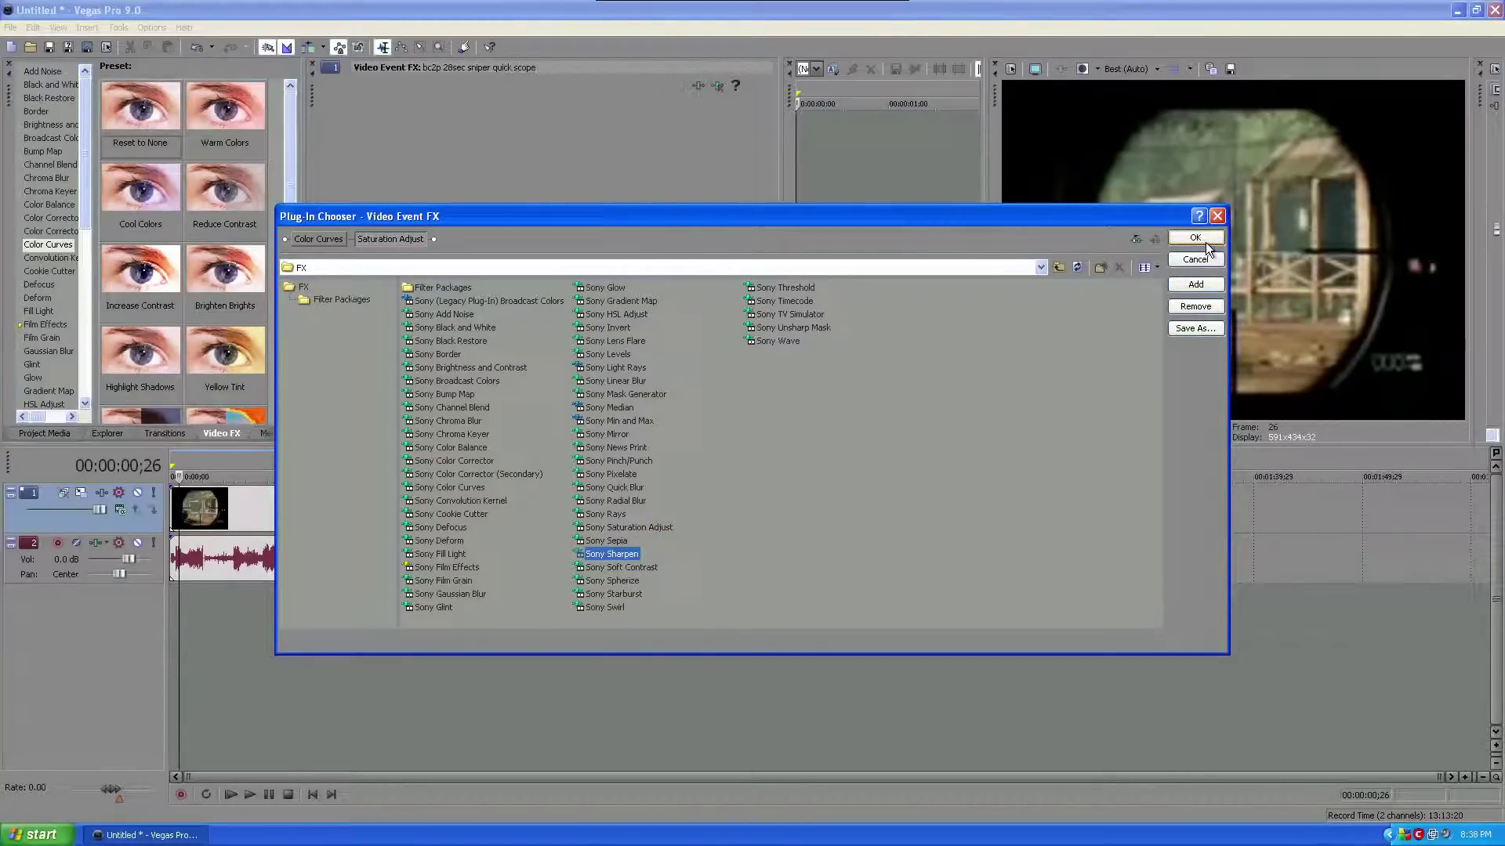
left_click(1195, 284)
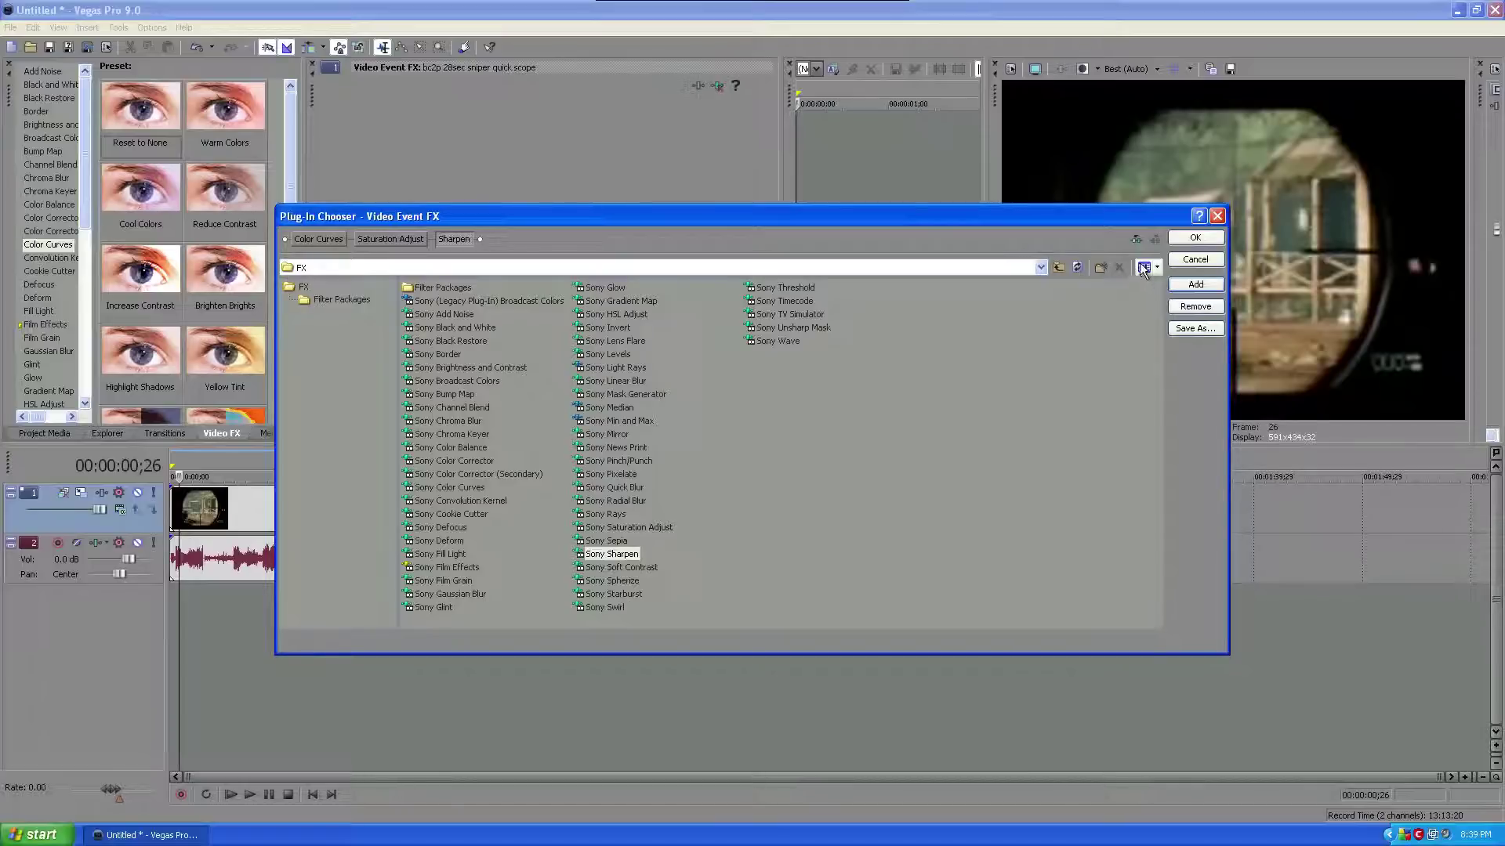
left_click(1194, 238)
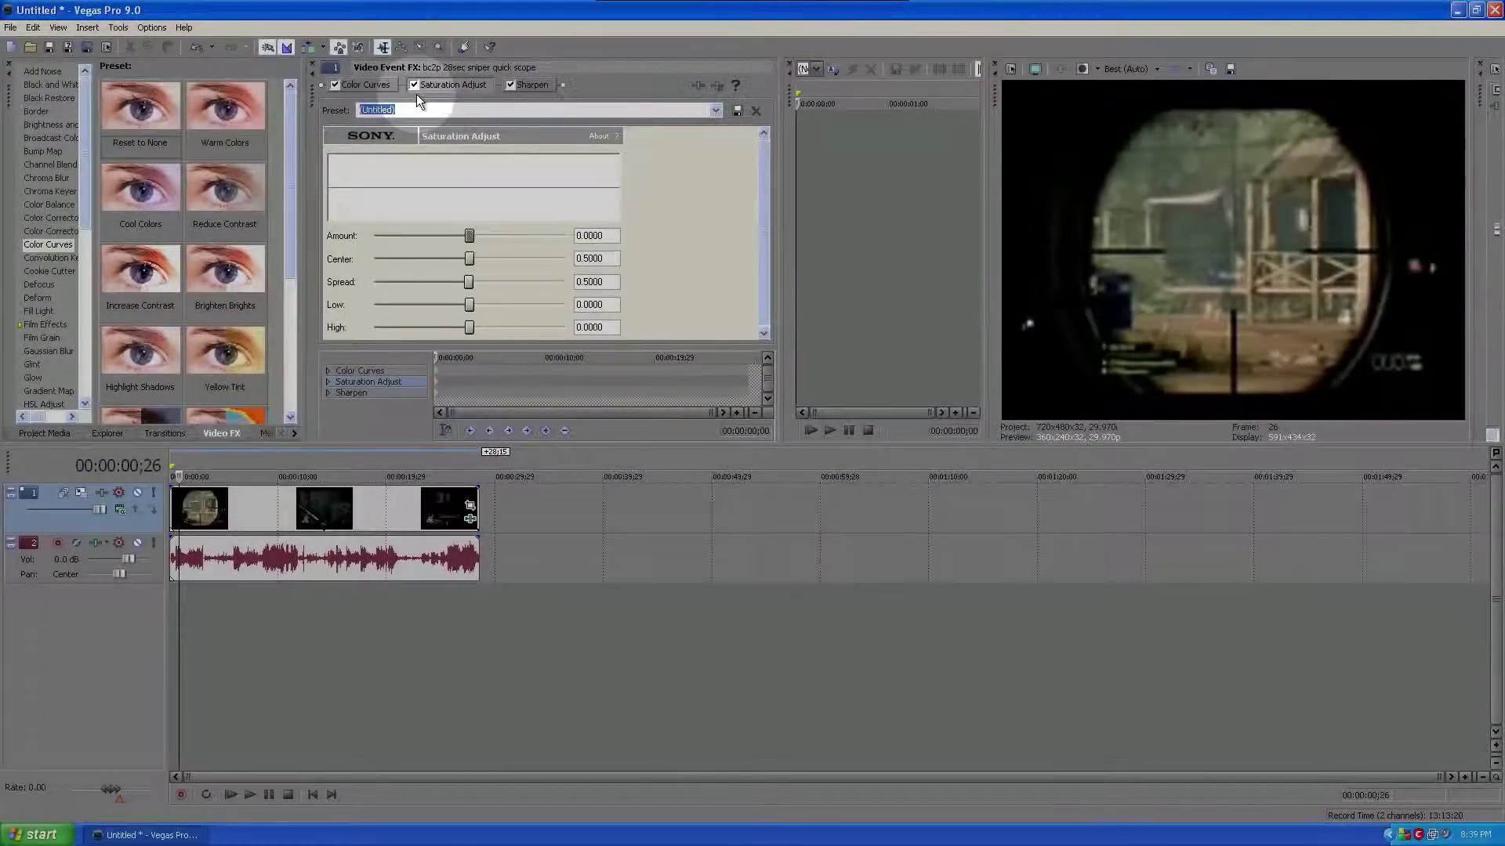
- Apply the (Untitled) S-curve preset to the clip's Color Curves effect after trying Reset to None
left_click(383, 84)
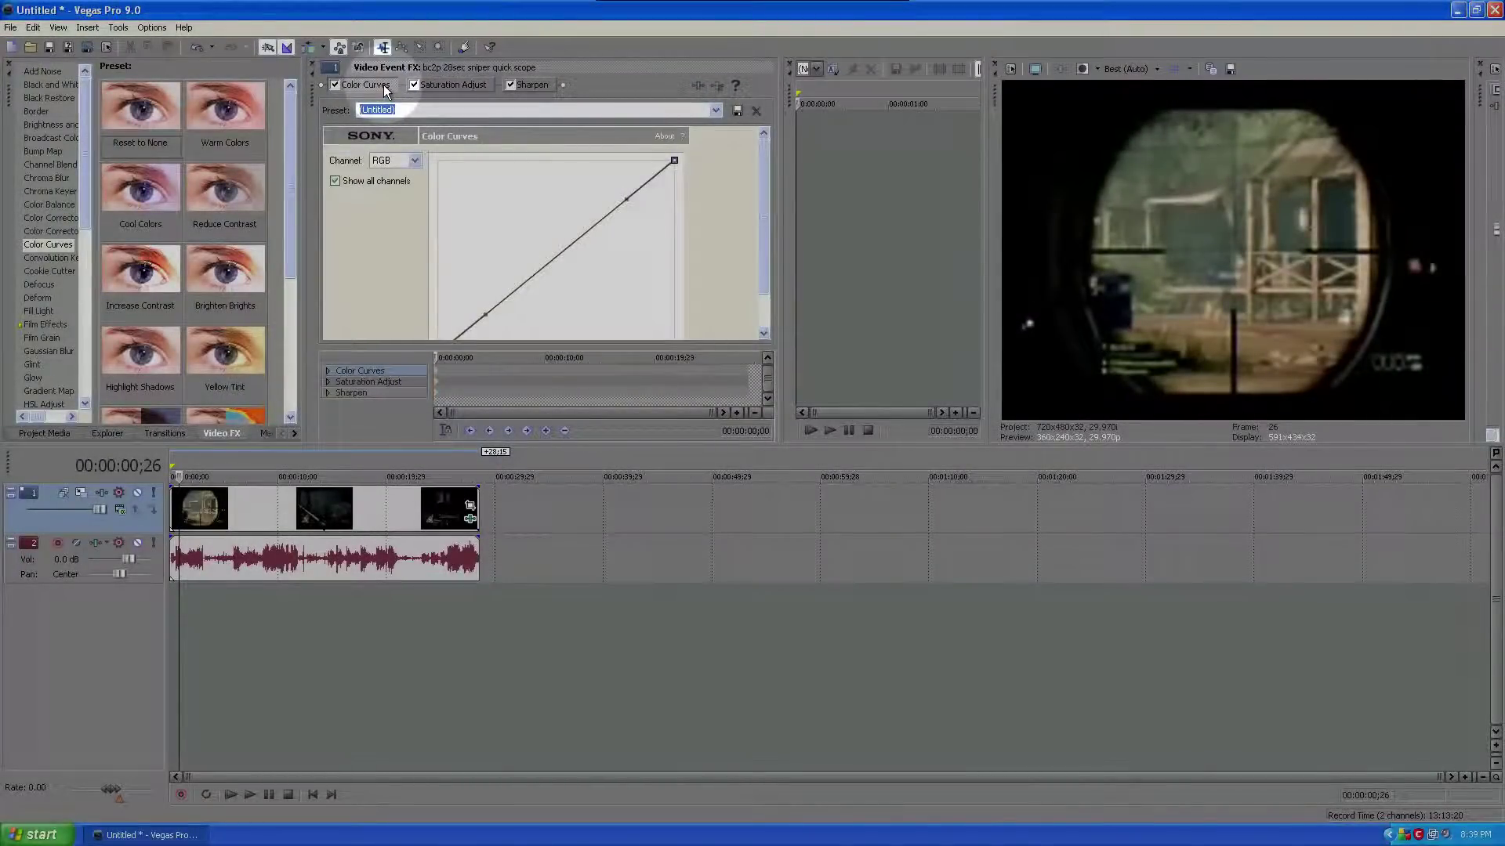
left_click(719, 115)
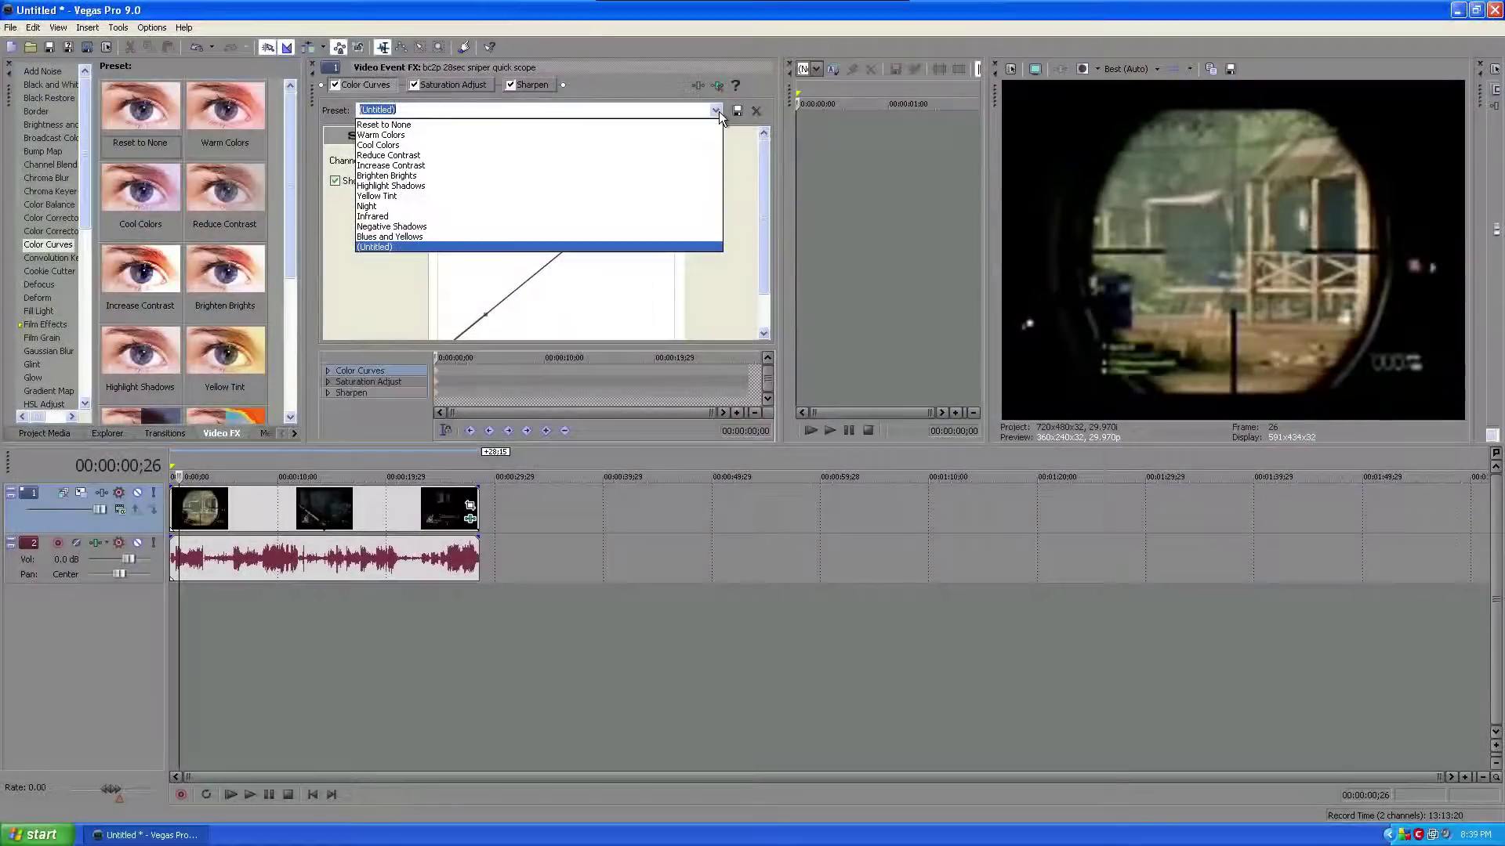
left_click(589, 124)
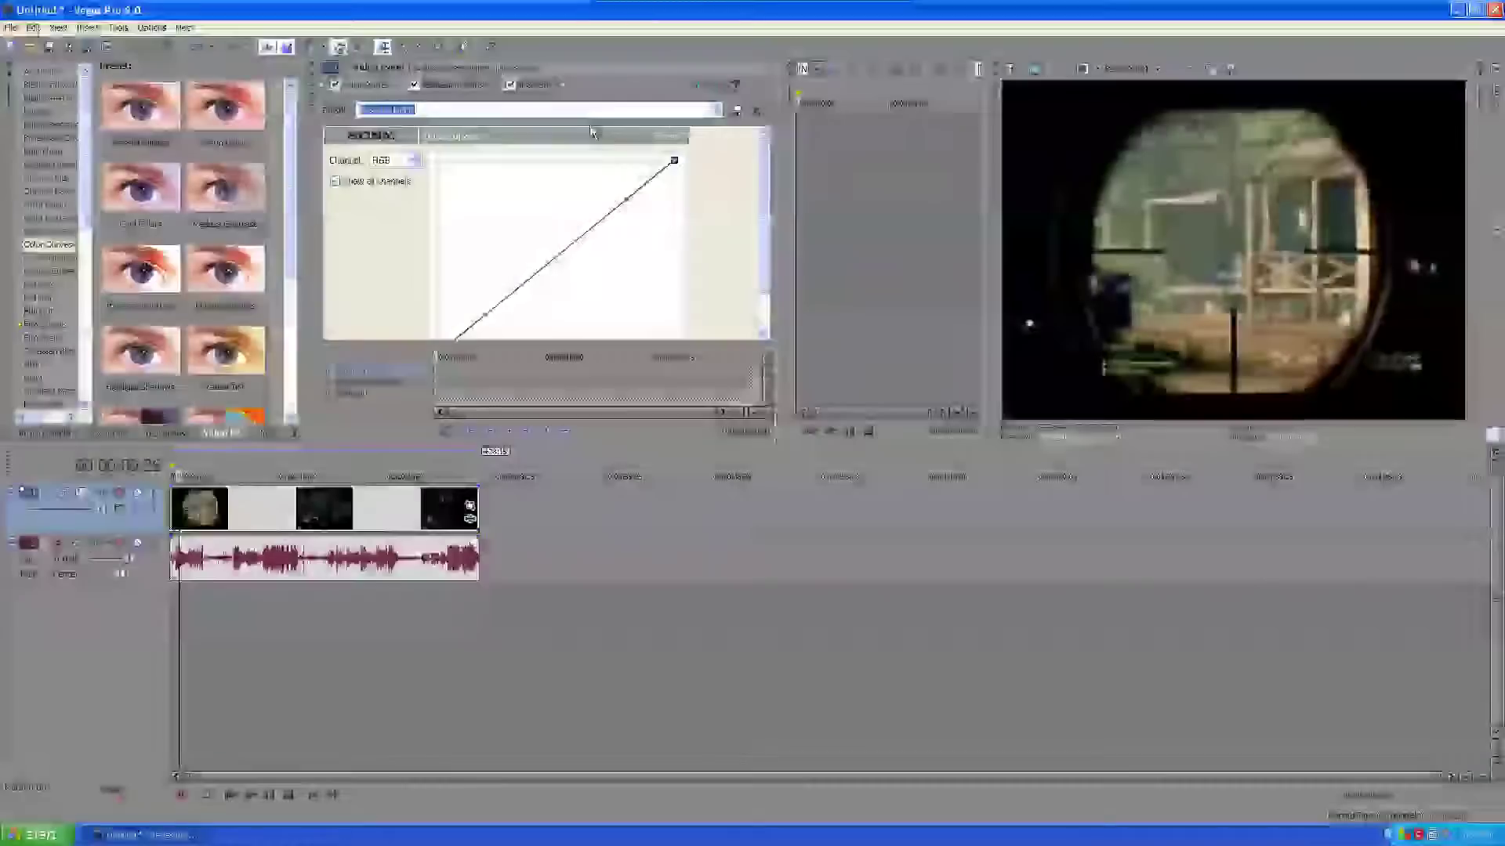
left_click(710, 113)
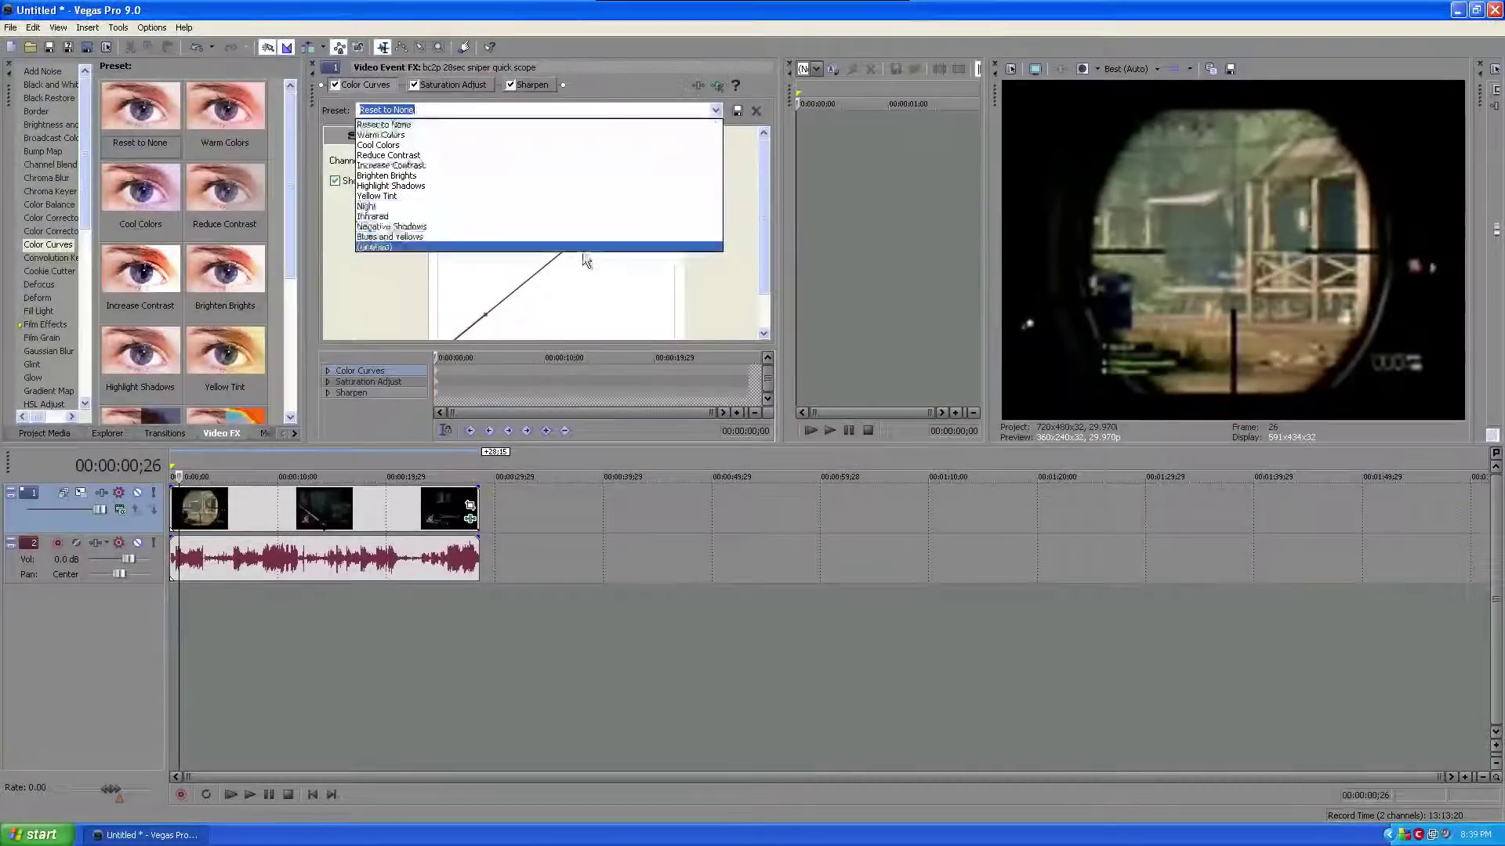
left_click(583, 257)
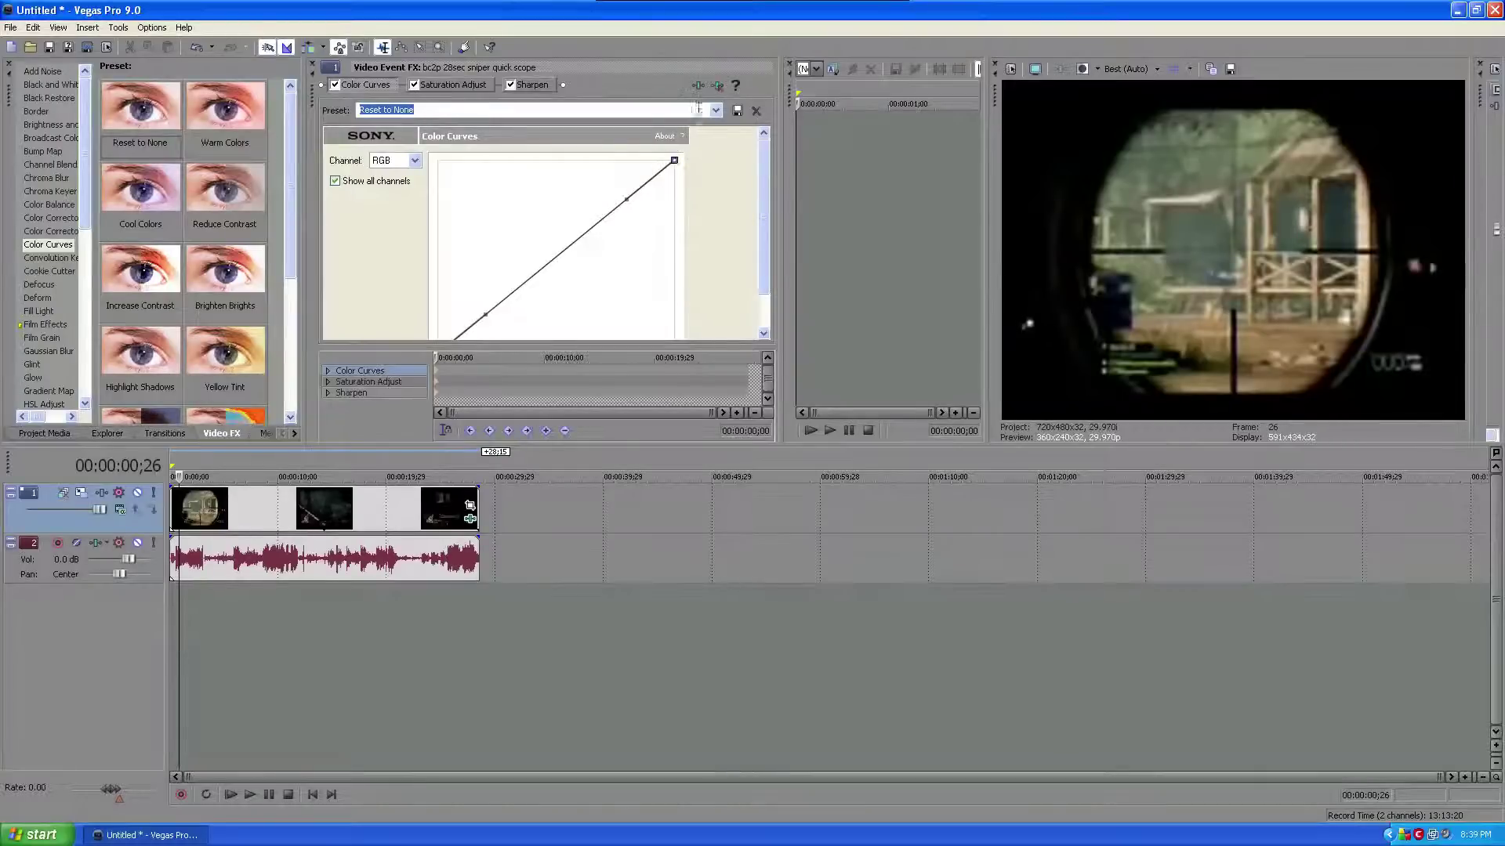
left_click(715, 110)
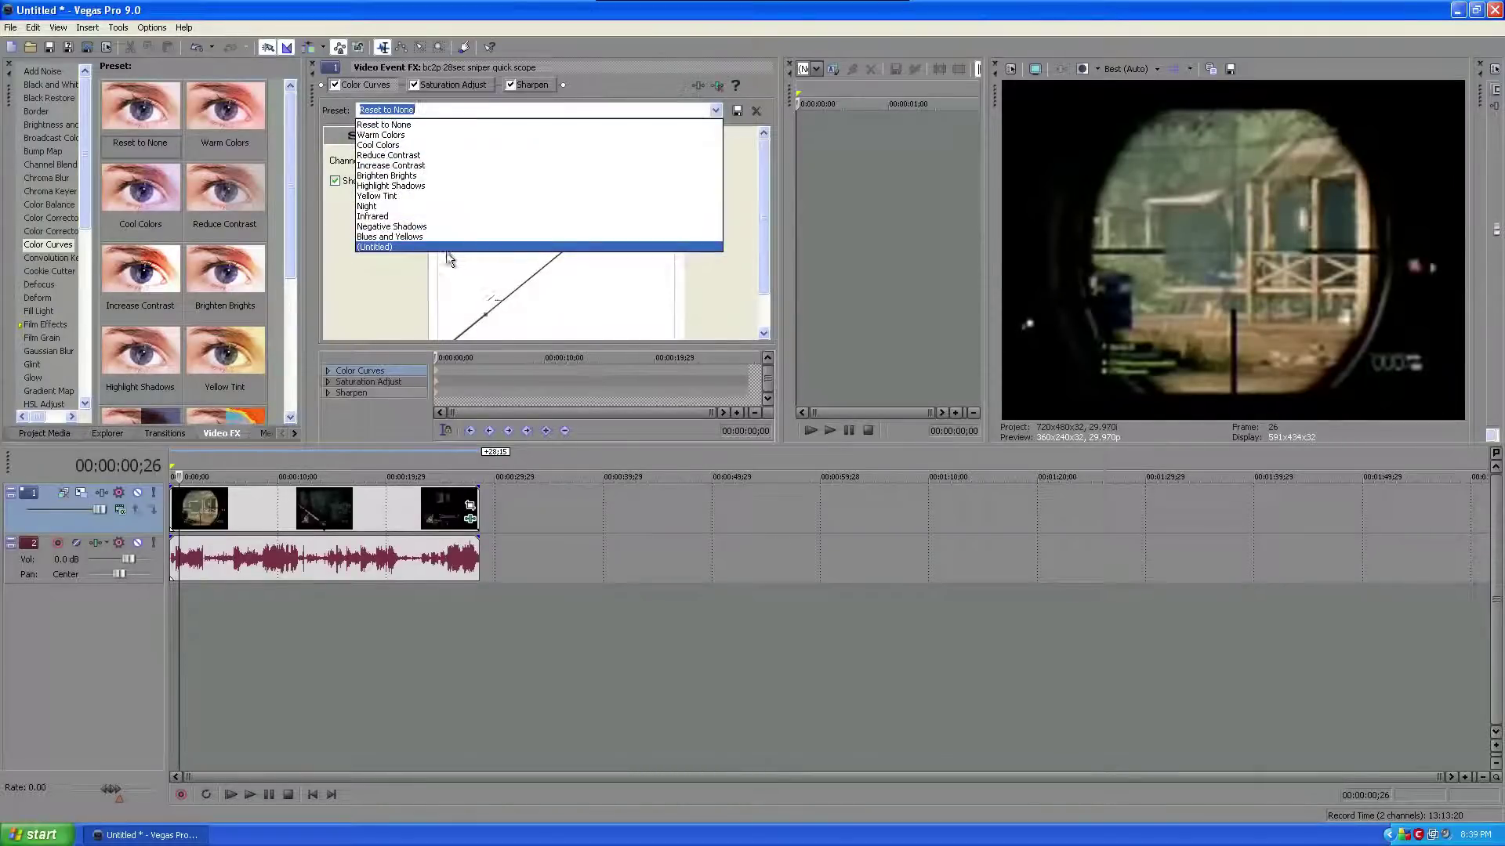
left_click(384, 246)
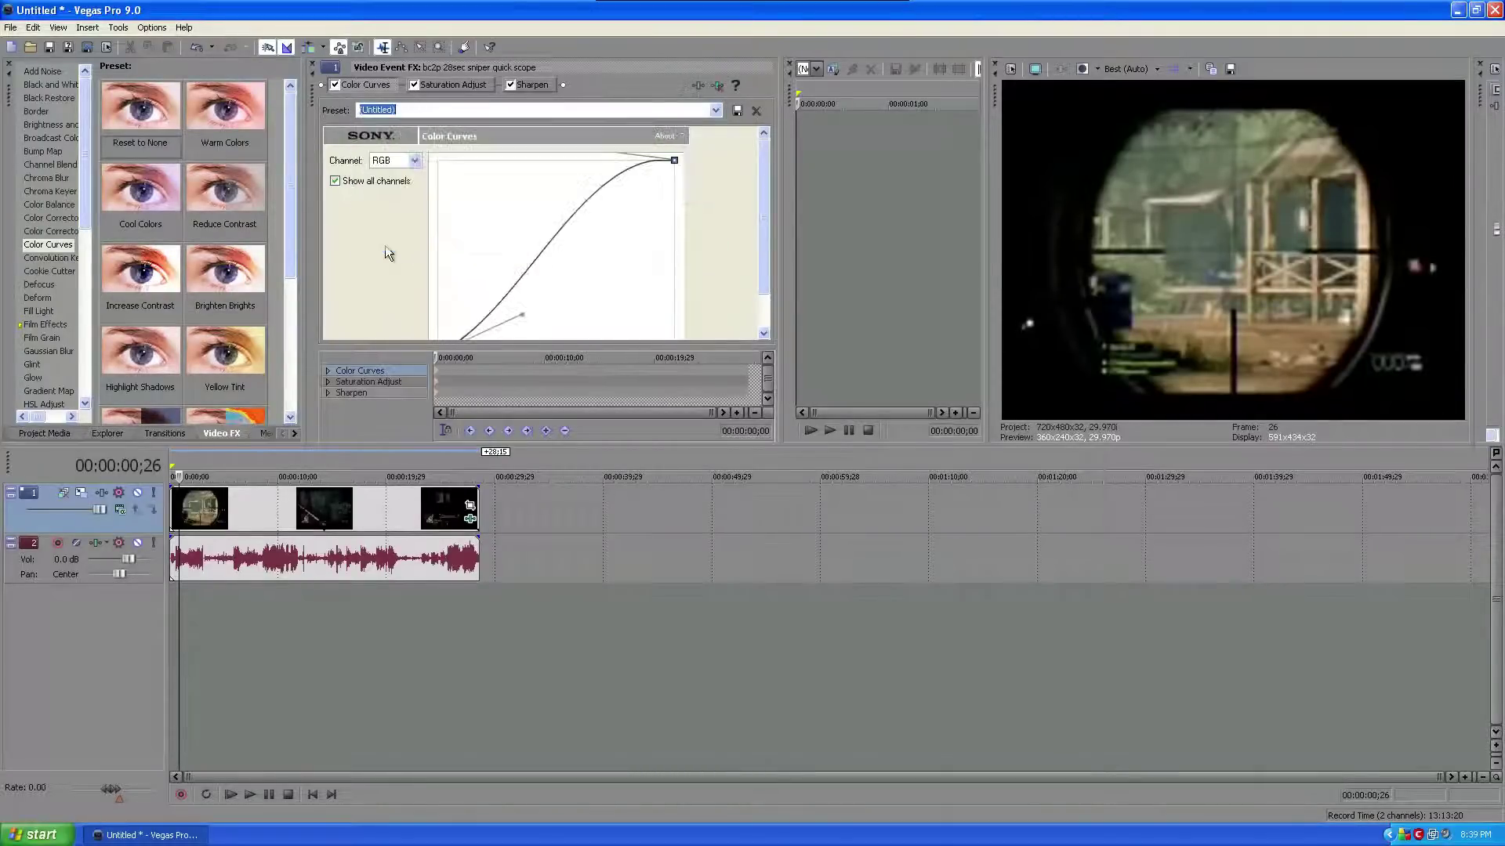
- Preview the Color Curves presets from Reset to None through Increase Contrast, and return to the (Untitled) preset
left_click(716, 111)
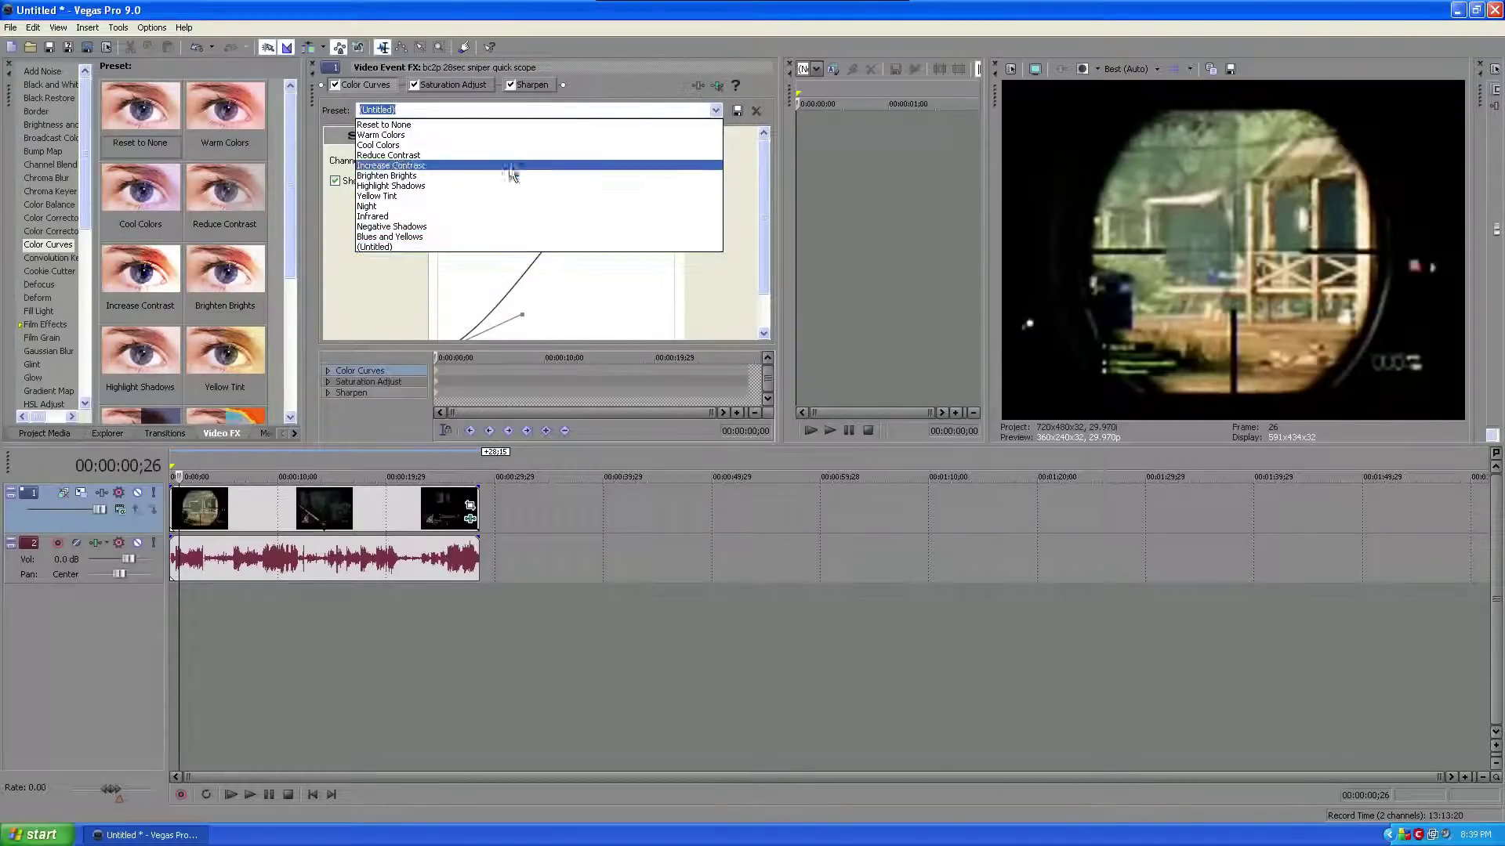
left_click(495, 126)
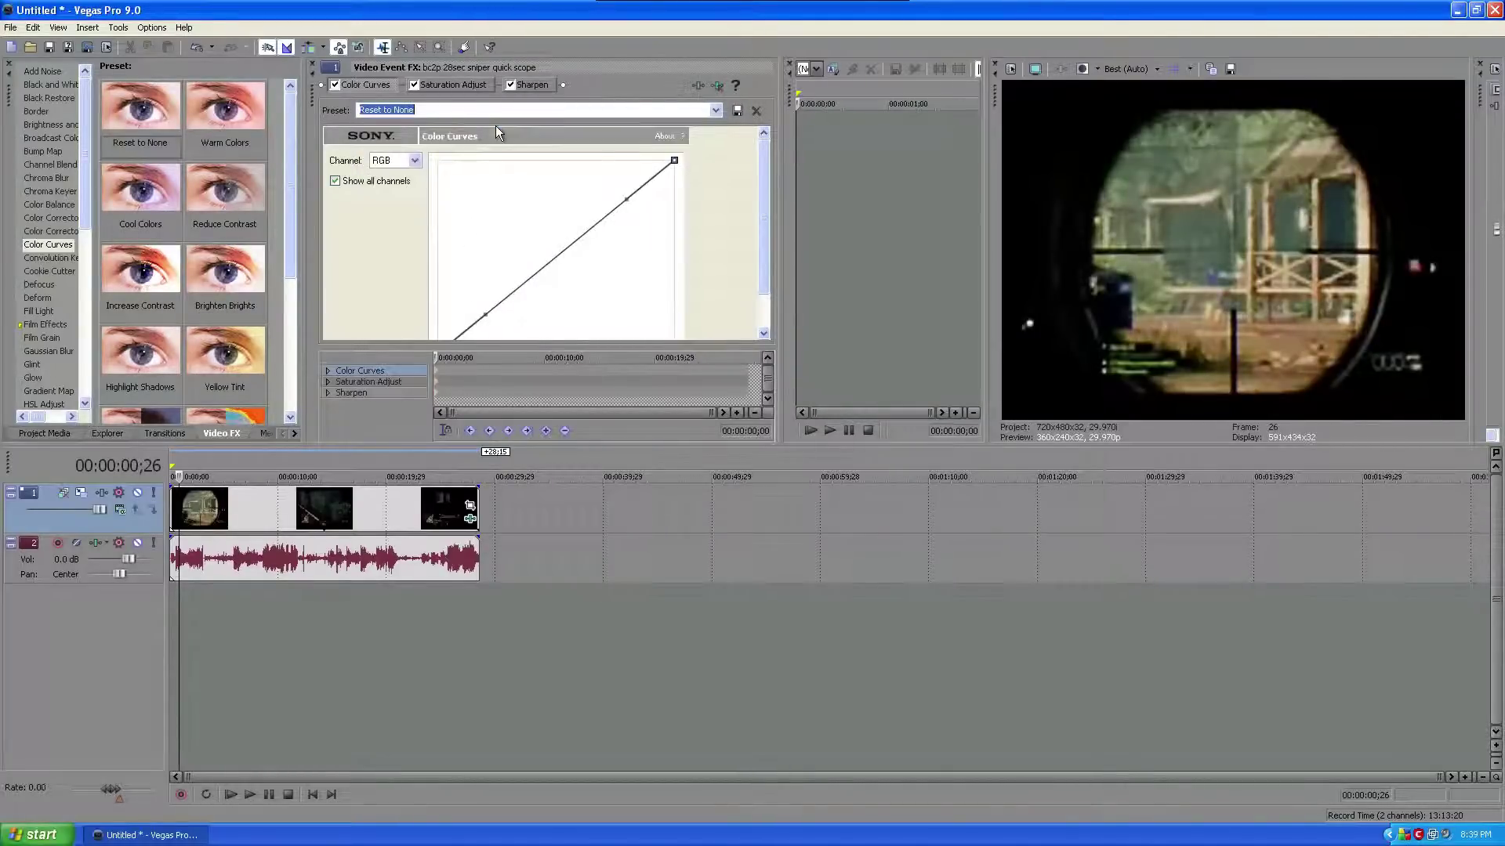
key("Down")
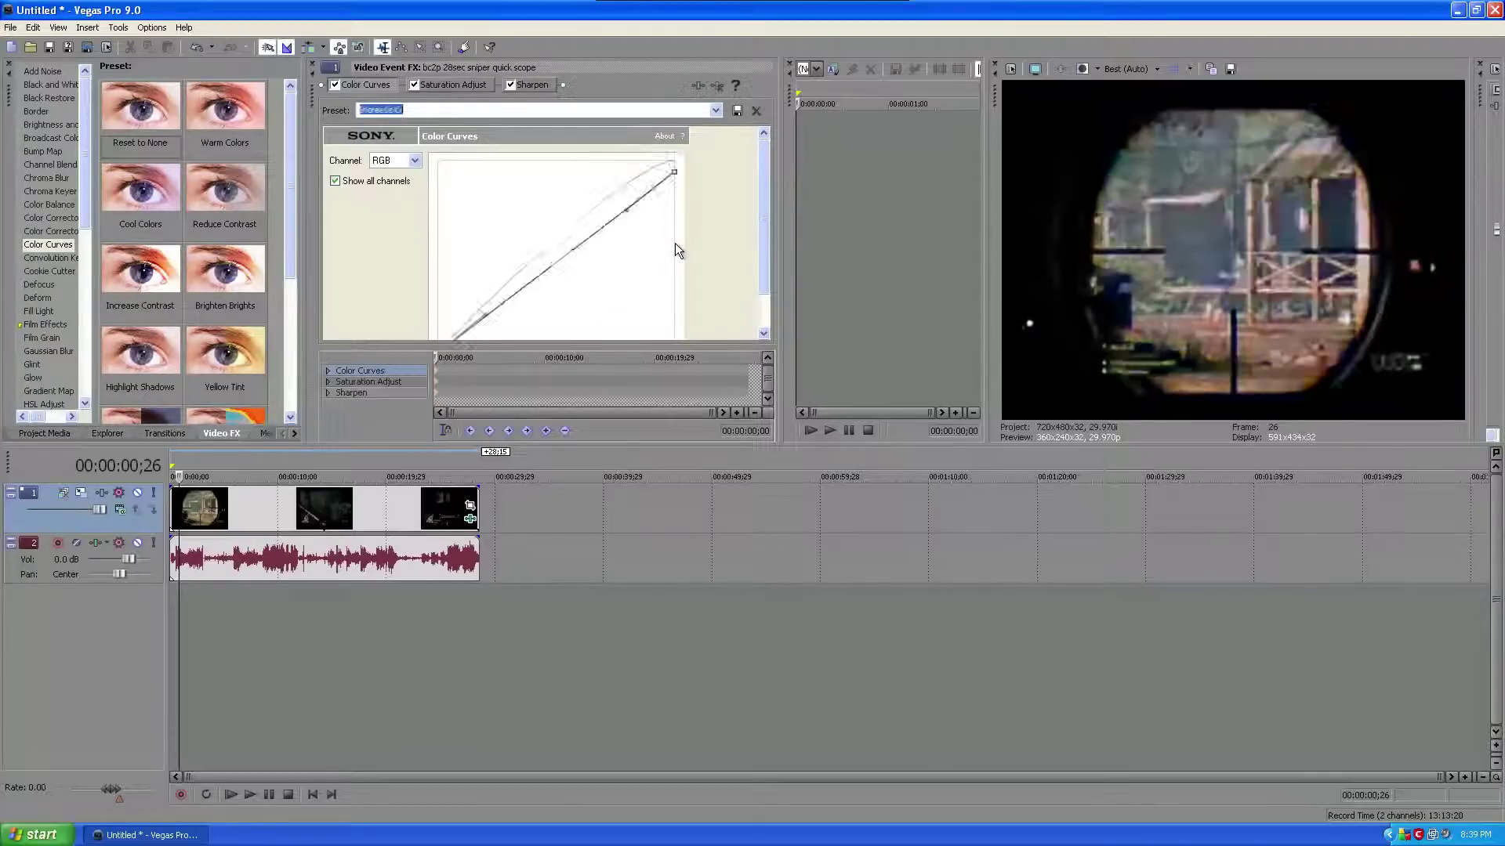
key("Down")
key("Down")
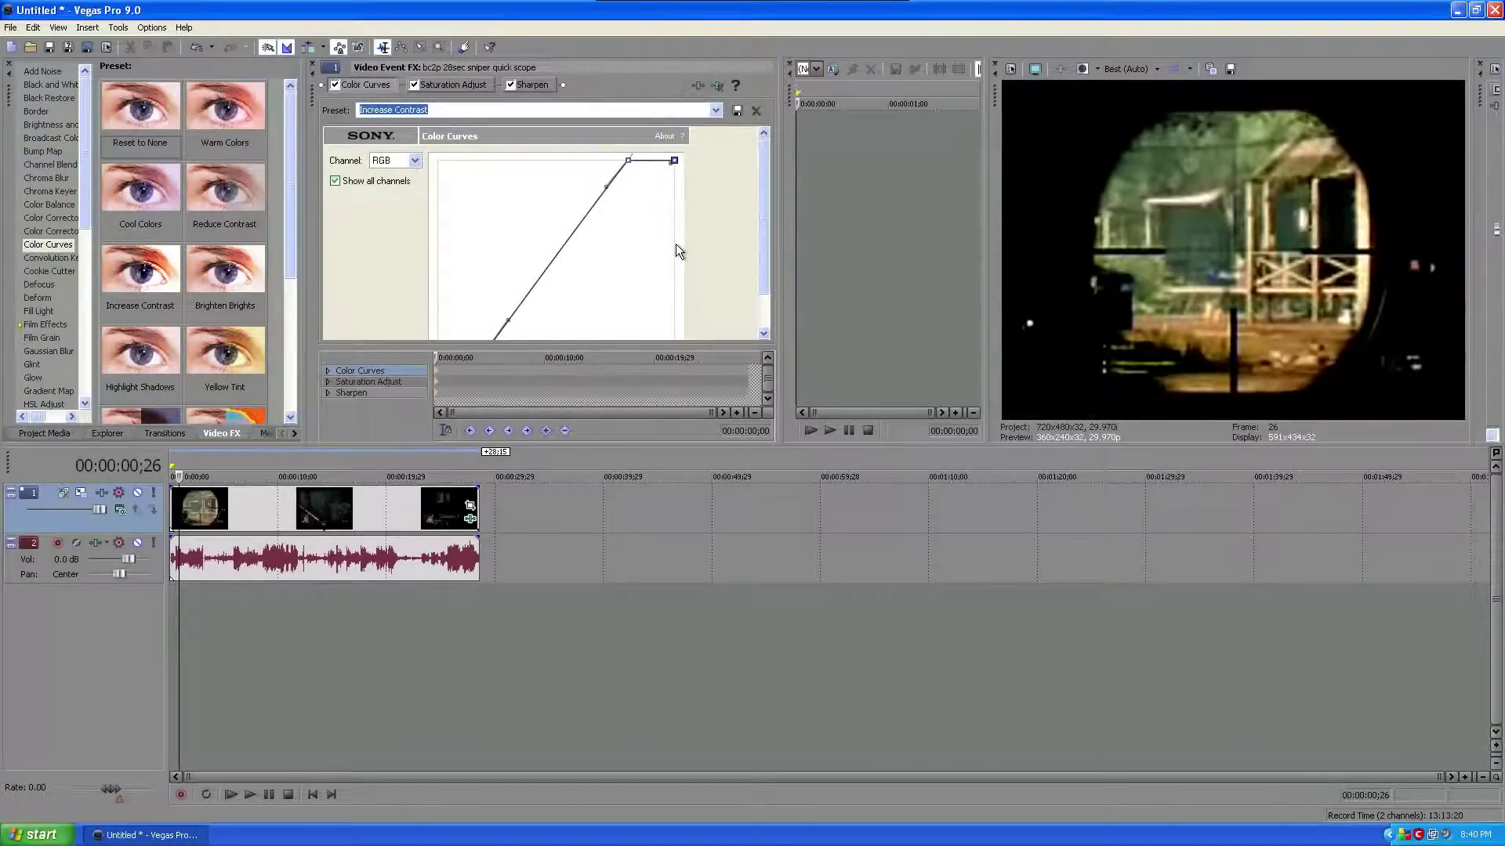
left_click(714, 110)
left_click(552, 247)
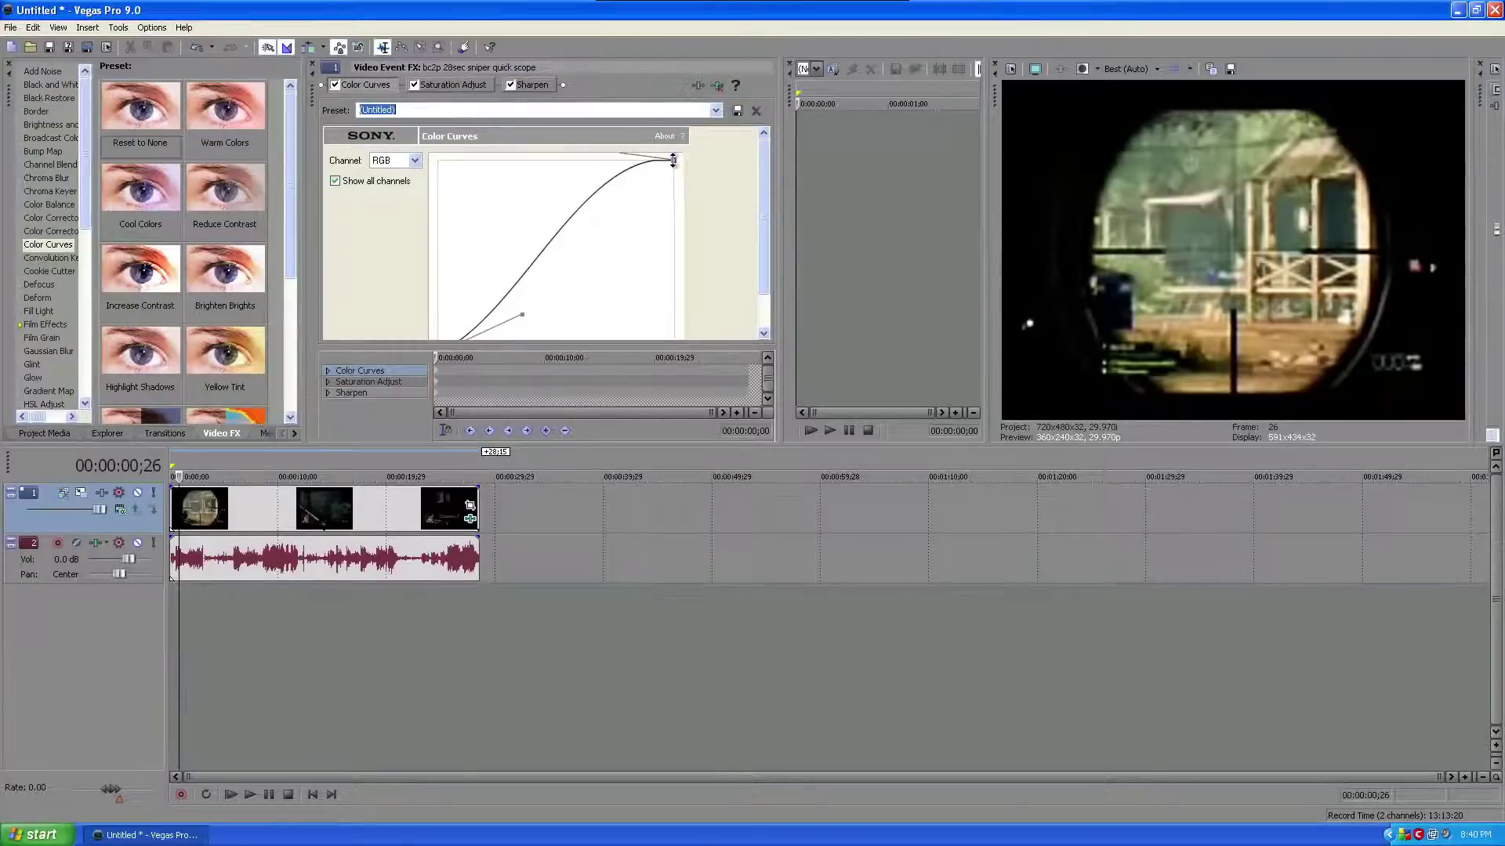
- Switch Color Curves to Reset to None and back to (Untitled) to compare the clip with and without the curve
left_click(627, 152)
left_click(716, 109)
left_click(650, 126)
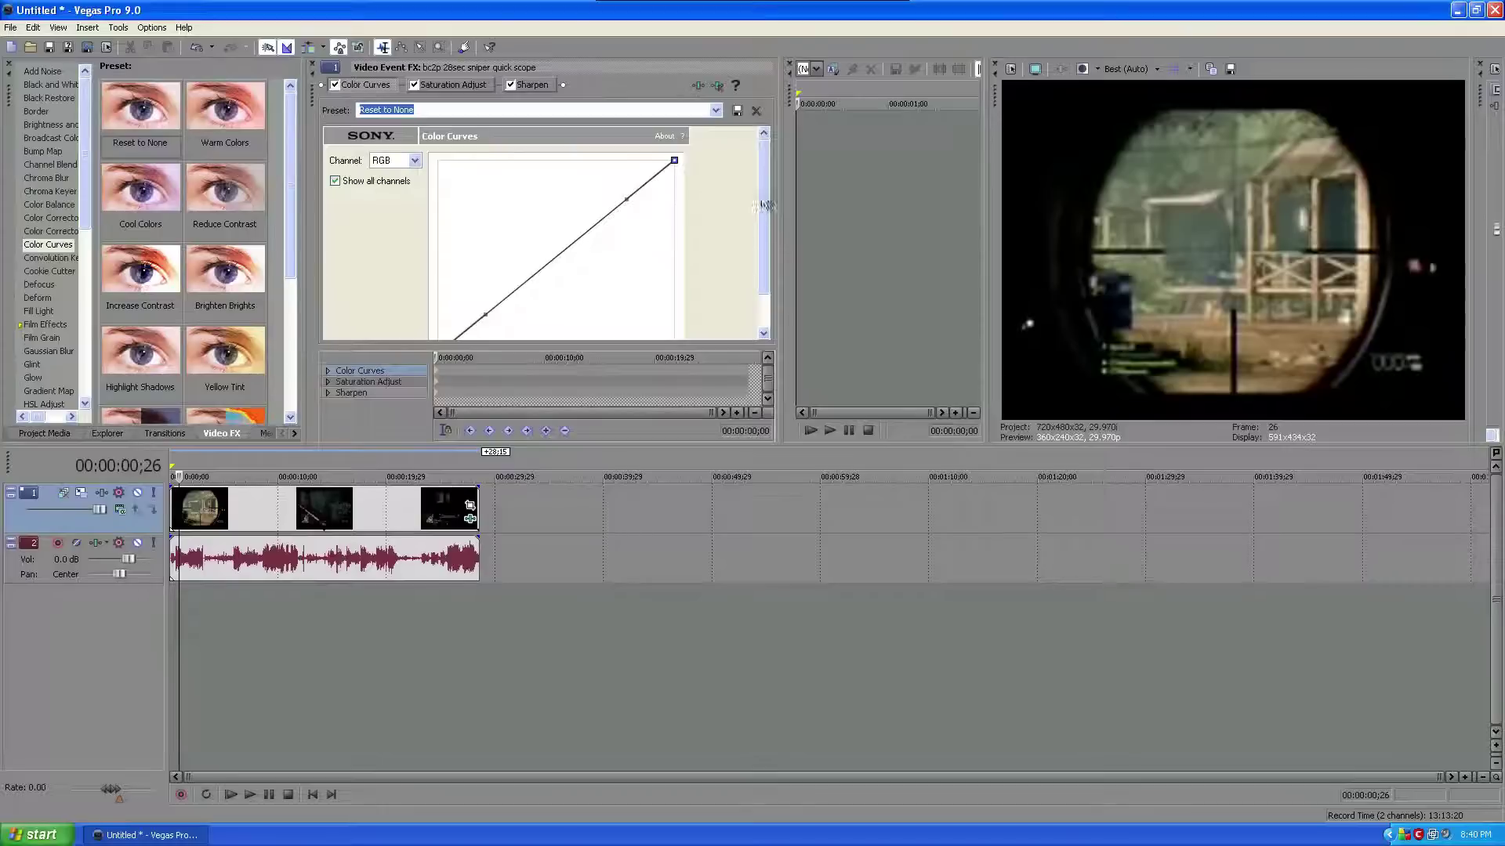
mouse_move(764, 215)
left_mouse_down()
mouse_move(765, 254)
mouse_move(765, 213)
left_mouse_up()
left_click(714, 111)
left_click(577, 247)
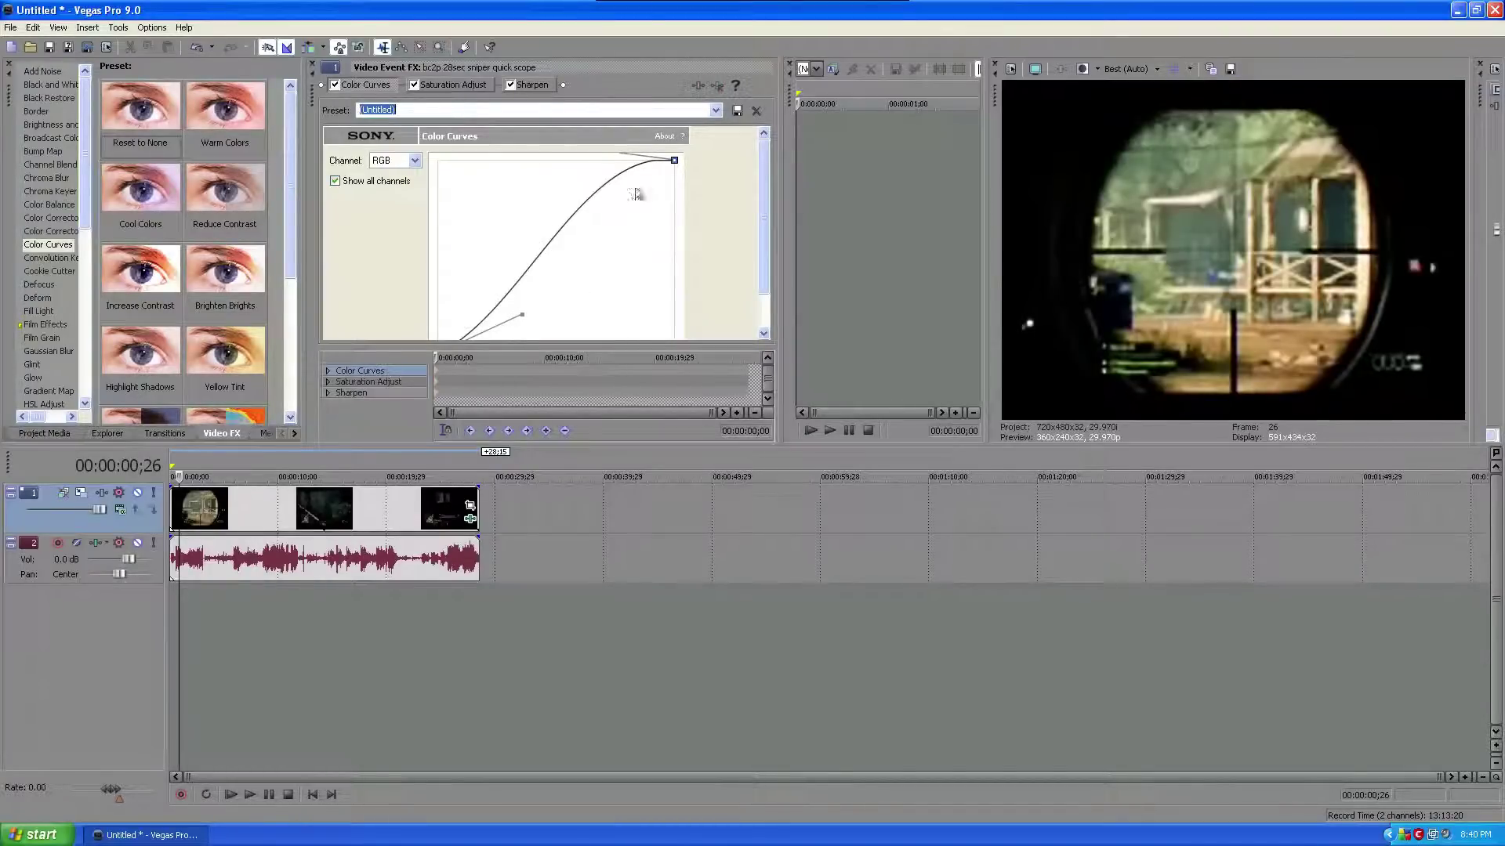
- Apply the Reset to None preset to Color Curves and reshape the RGB line into a gentle S-curve with its upper and lower handles
left_click(716, 112)
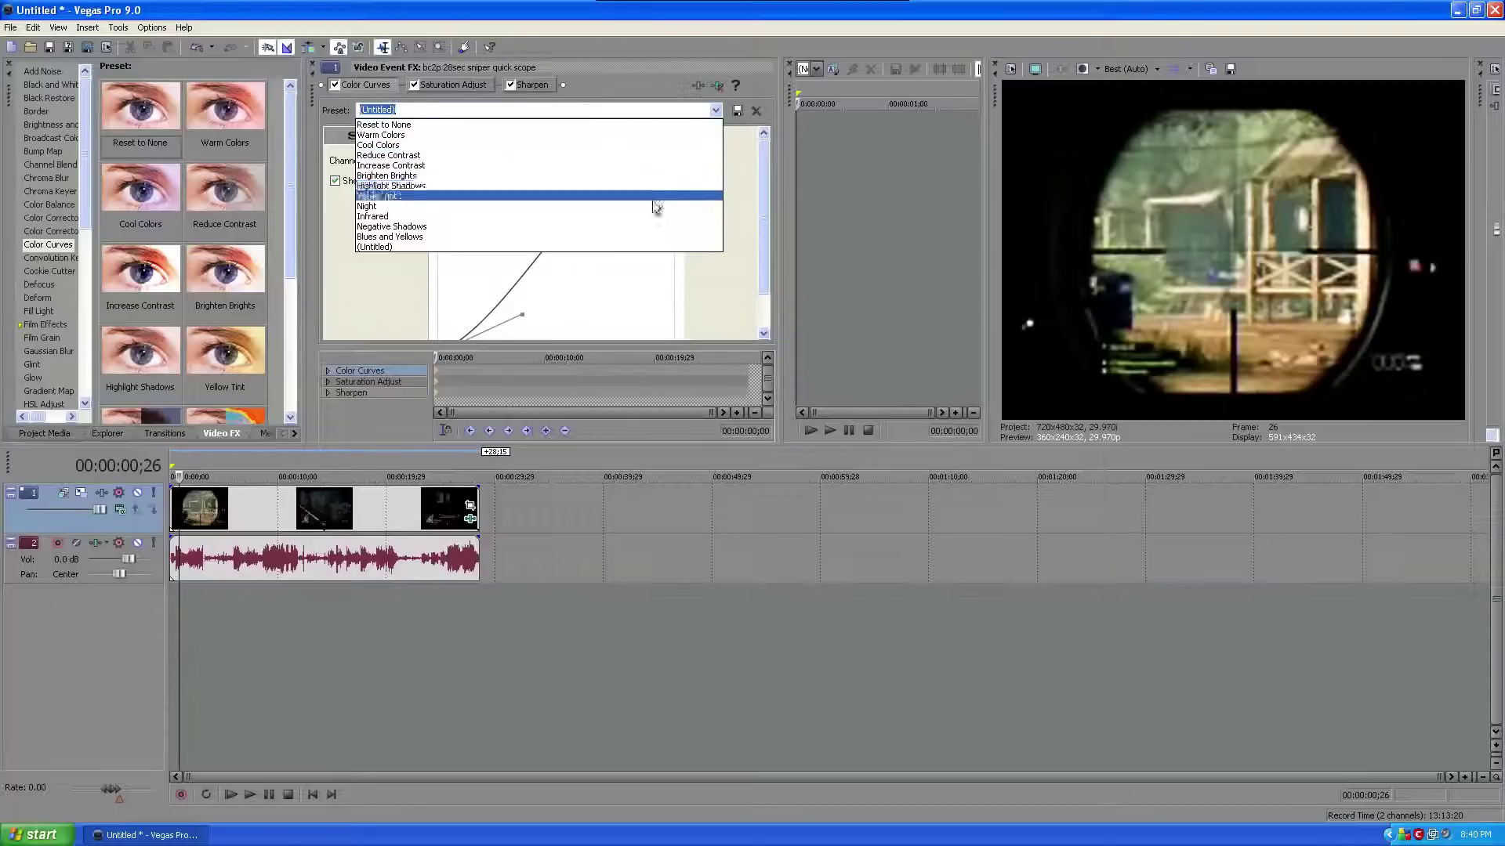
left_click(604, 124)
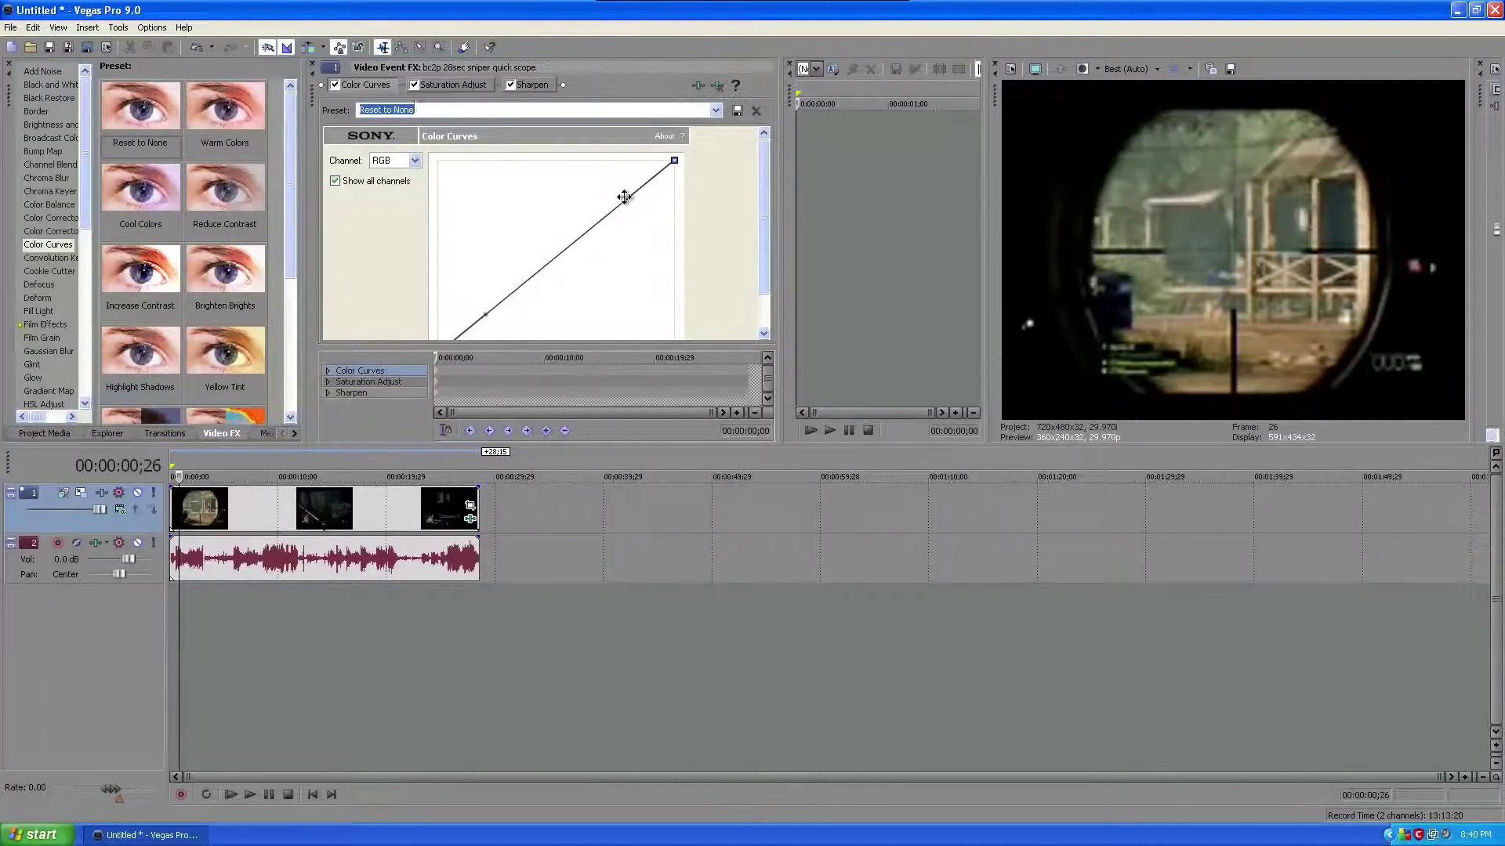
mouse_move(621, 195)
left_mouse_down()
mouse_move(595, 141)
mouse_move(605, 171)
left_mouse_up()
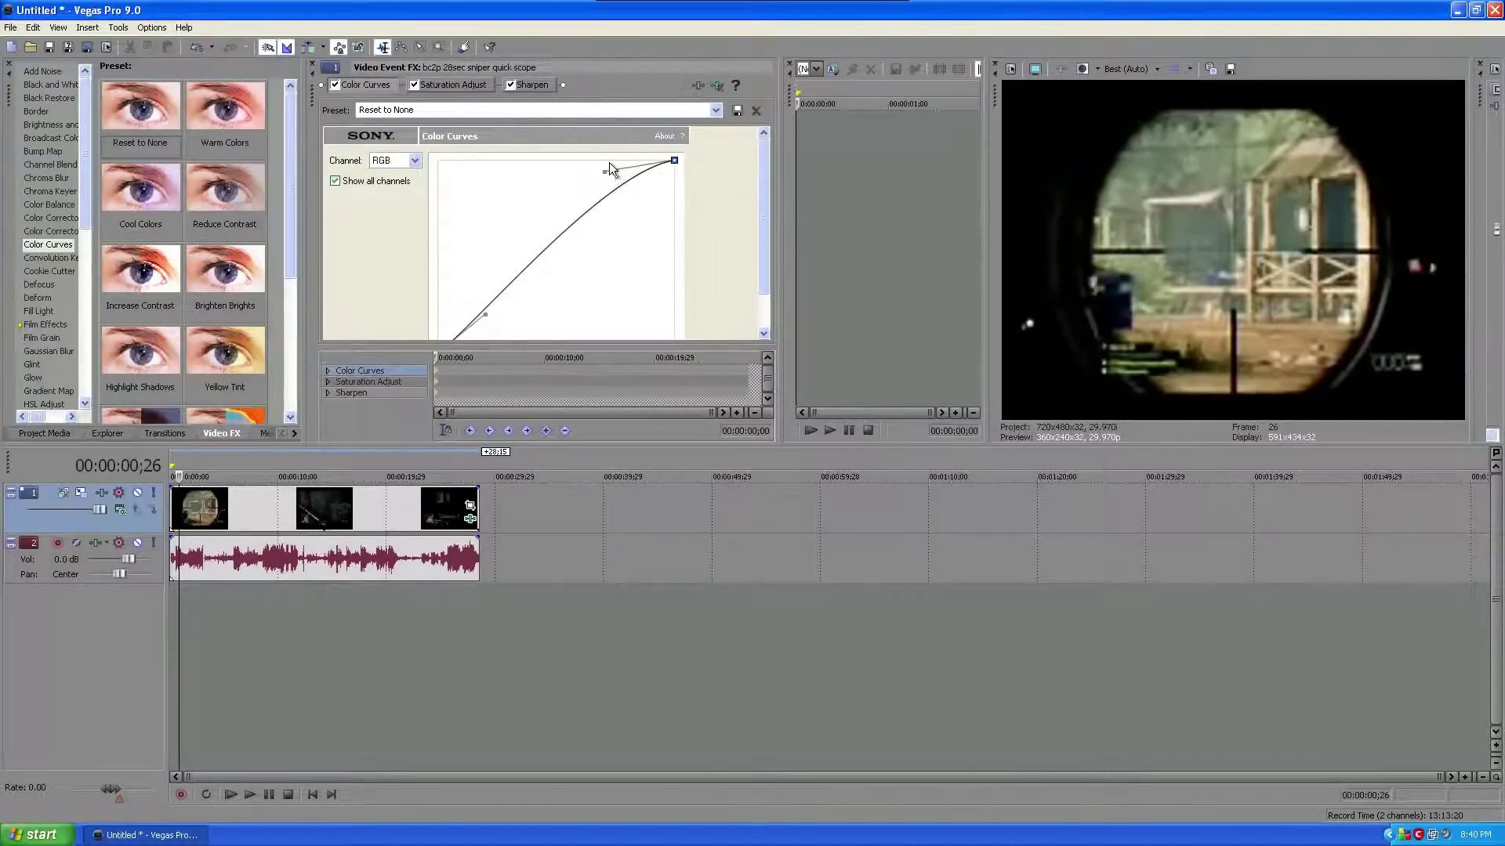
left_click_drag(604, 172, 615, 141)
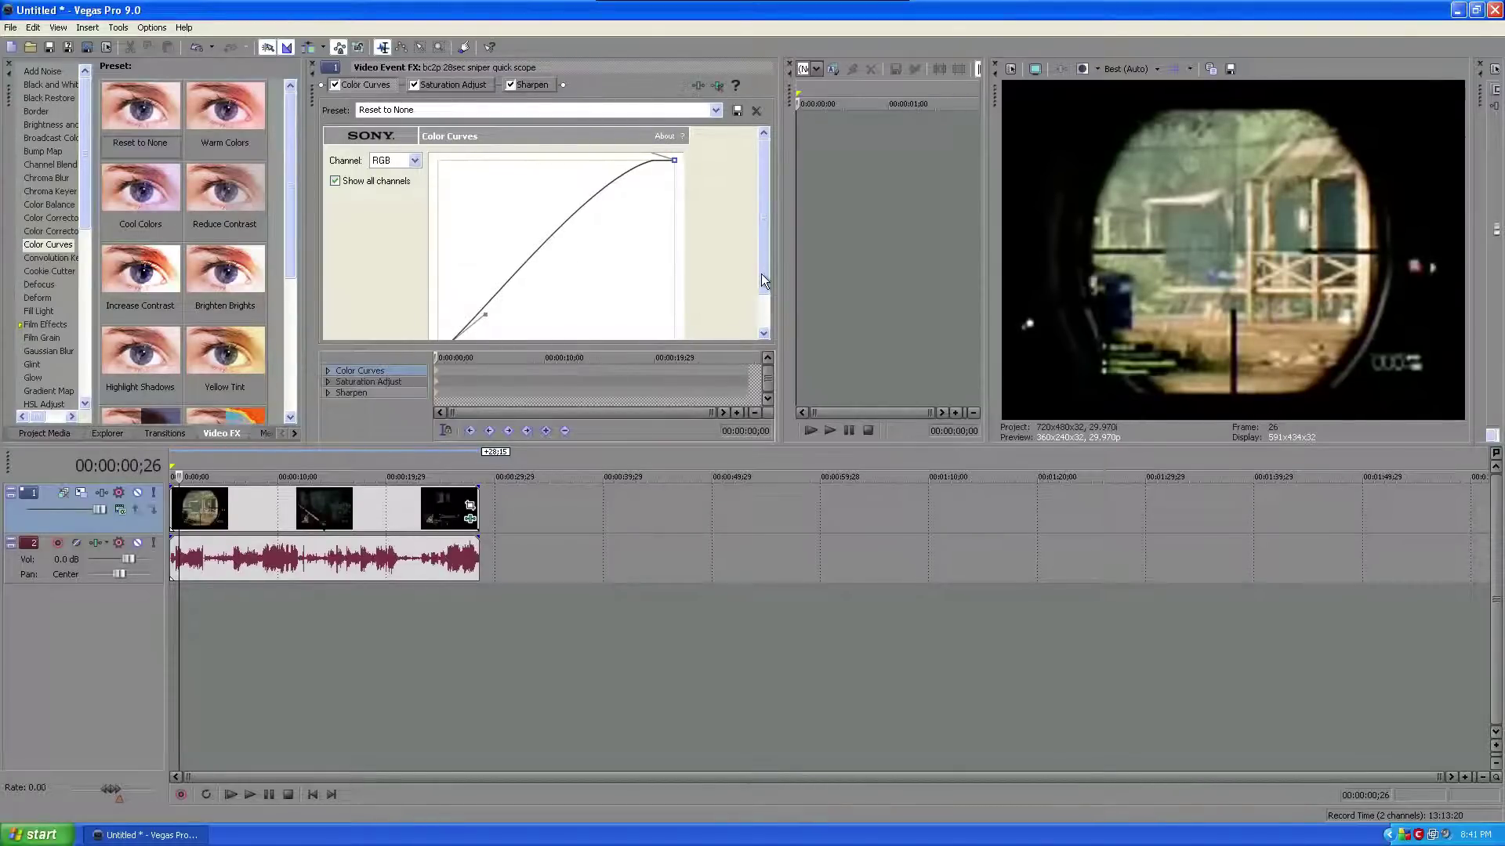
scroll(760, 274, "down", 2)
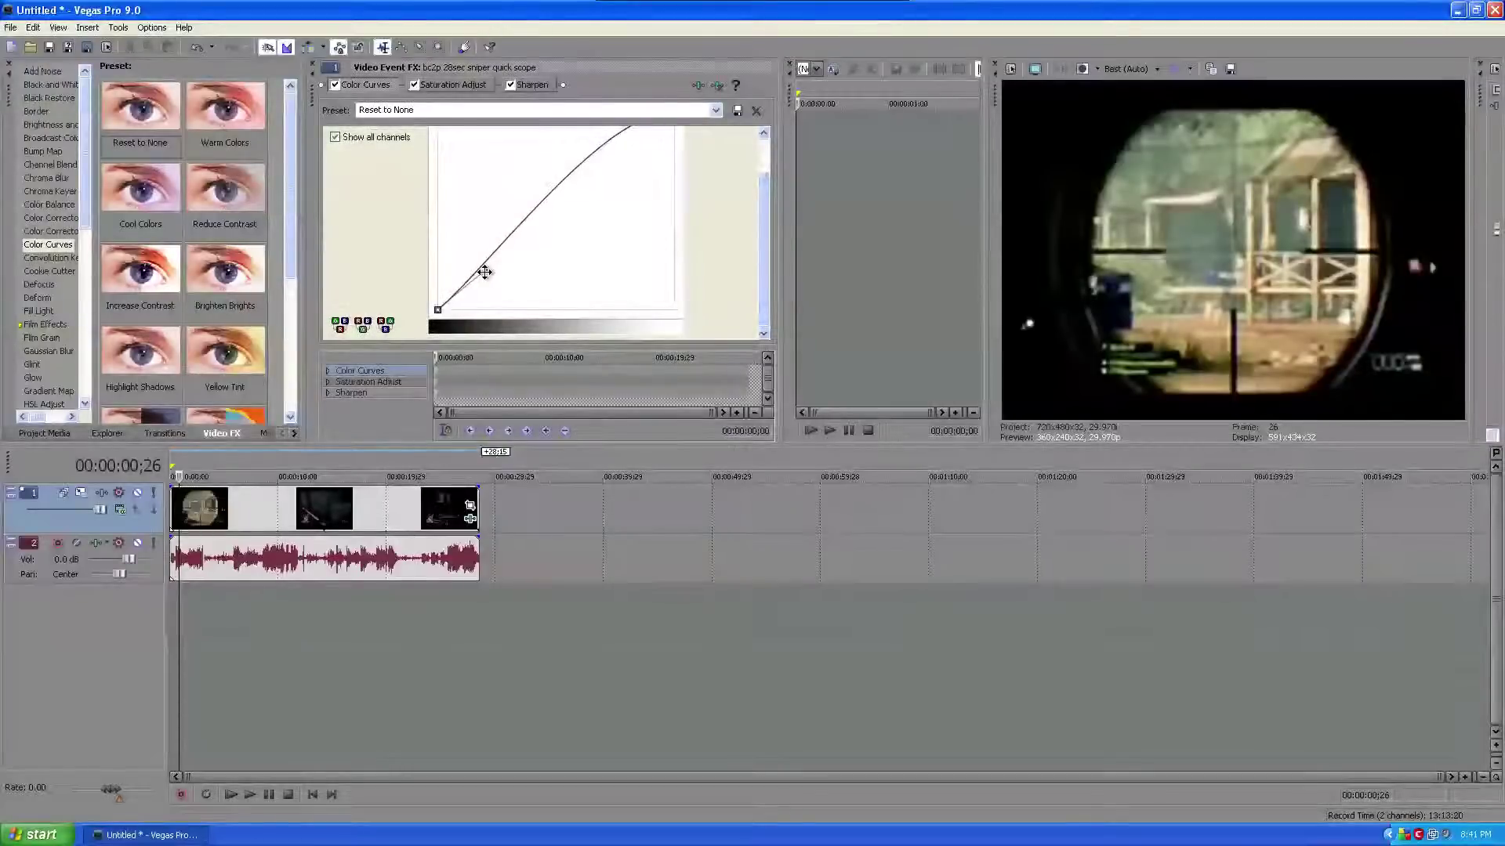
mouse_move(488, 269)
left_mouse_down()
mouse_move(517, 275)
mouse_move(511, 259)
left_mouse_up()
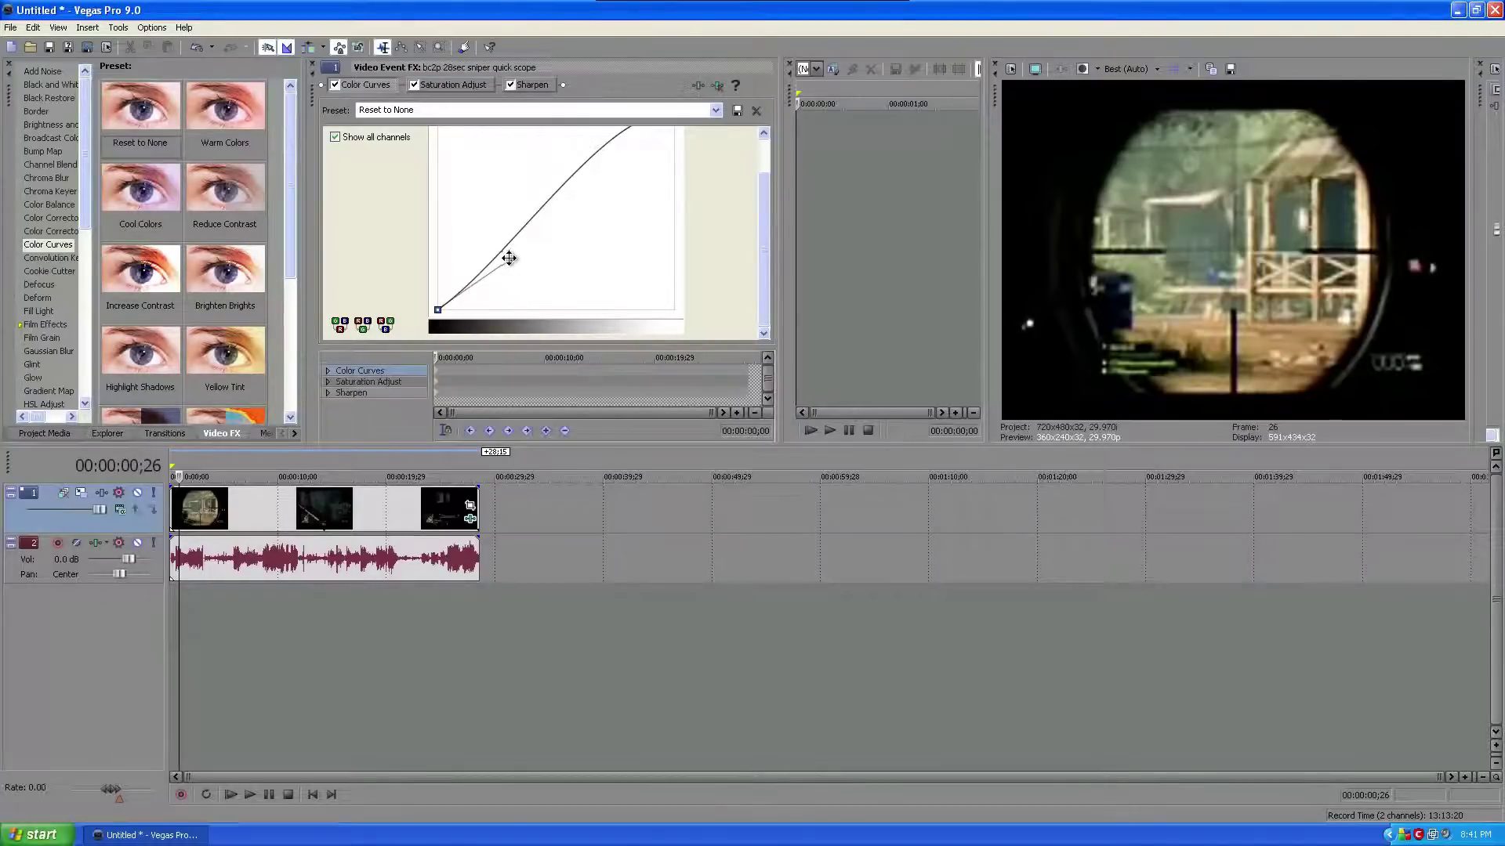
mouse_move(507, 260)
left_mouse_down()
mouse_move(511, 308)
mouse_move(511, 254)
left_mouse_up()
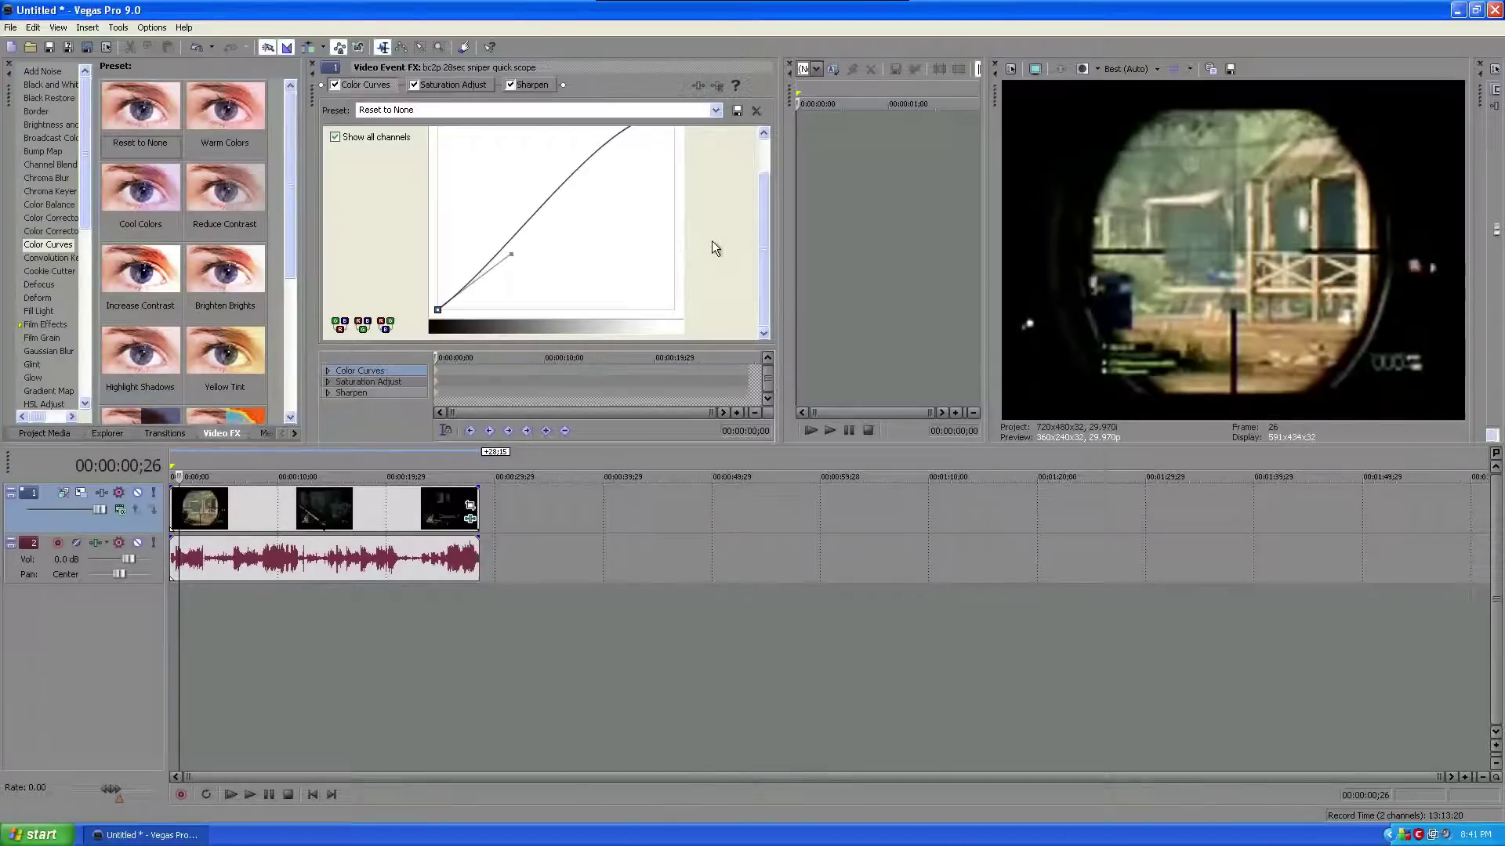
- Set the clip's Saturation Adjust to Amount 1.0000, Center 0.0000, Spread 1.0000 and High 0.4320, and raise Low slightly
left_click(451, 86)
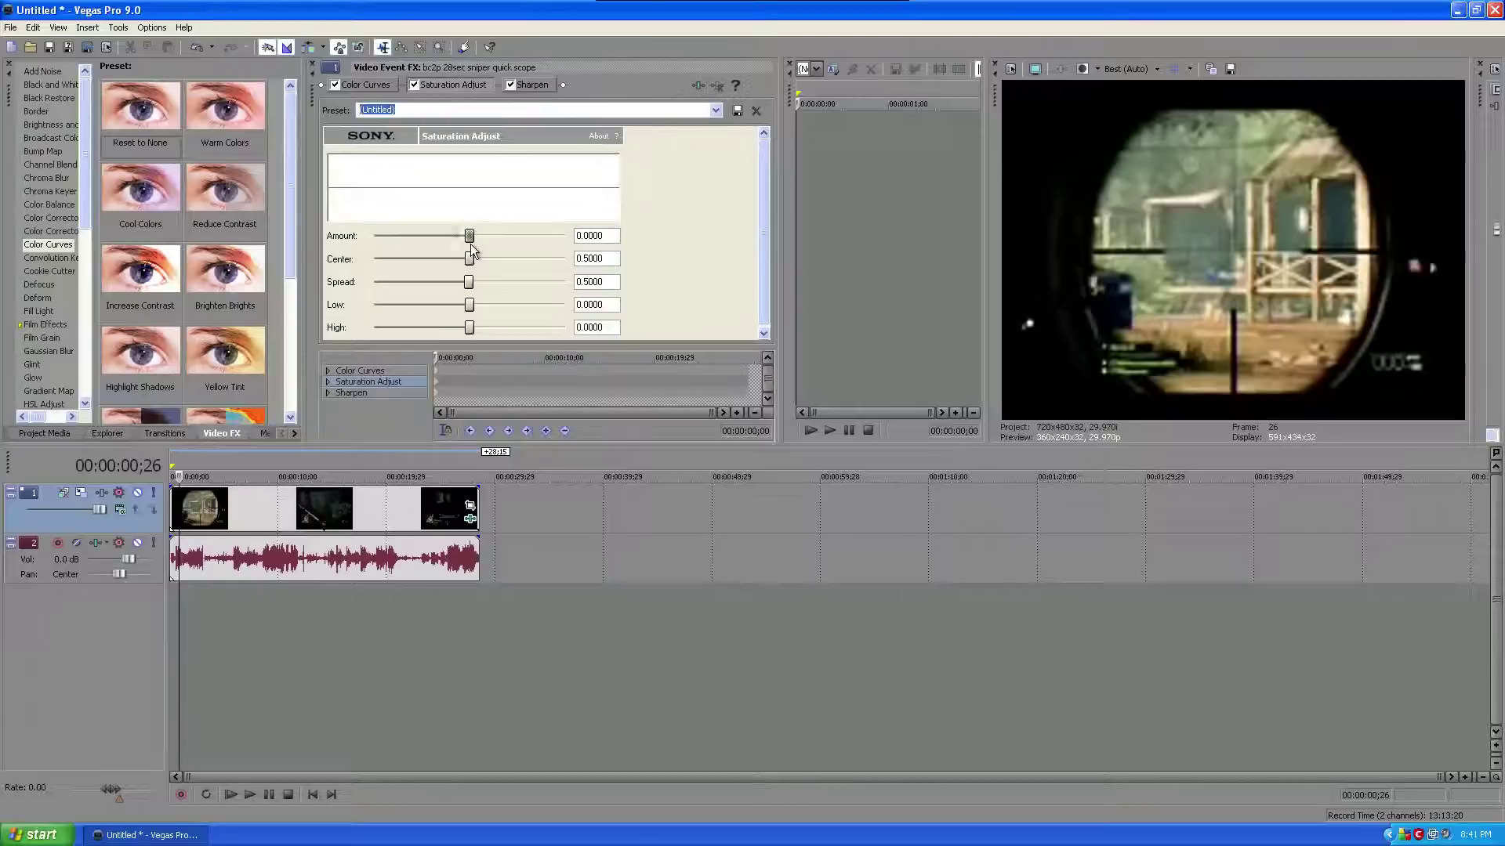
left_click_drag(470, 237, 647, 231)
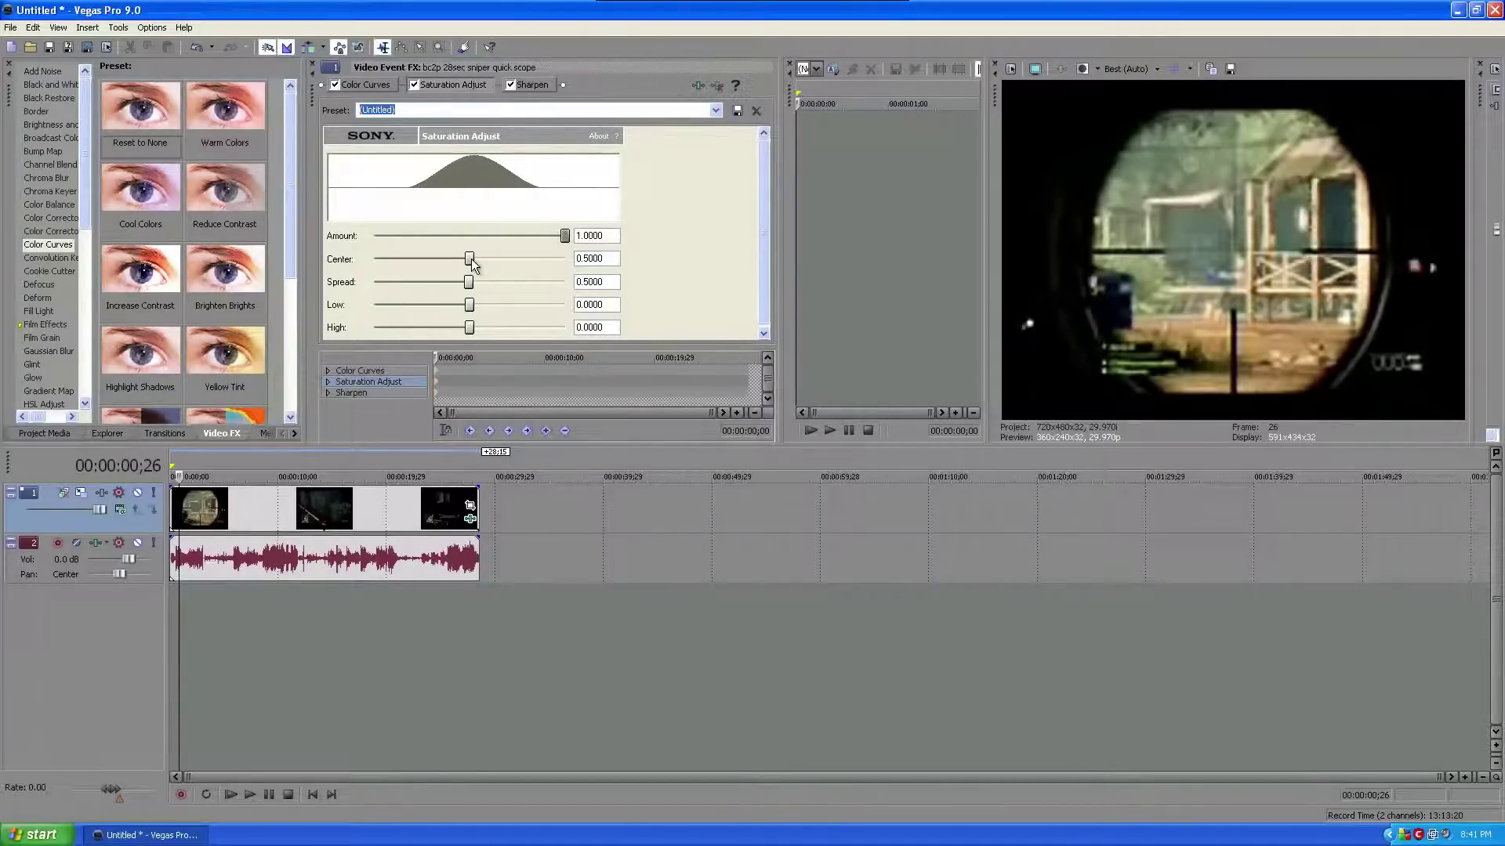
left_click_drag(471, 259, 375, 258)
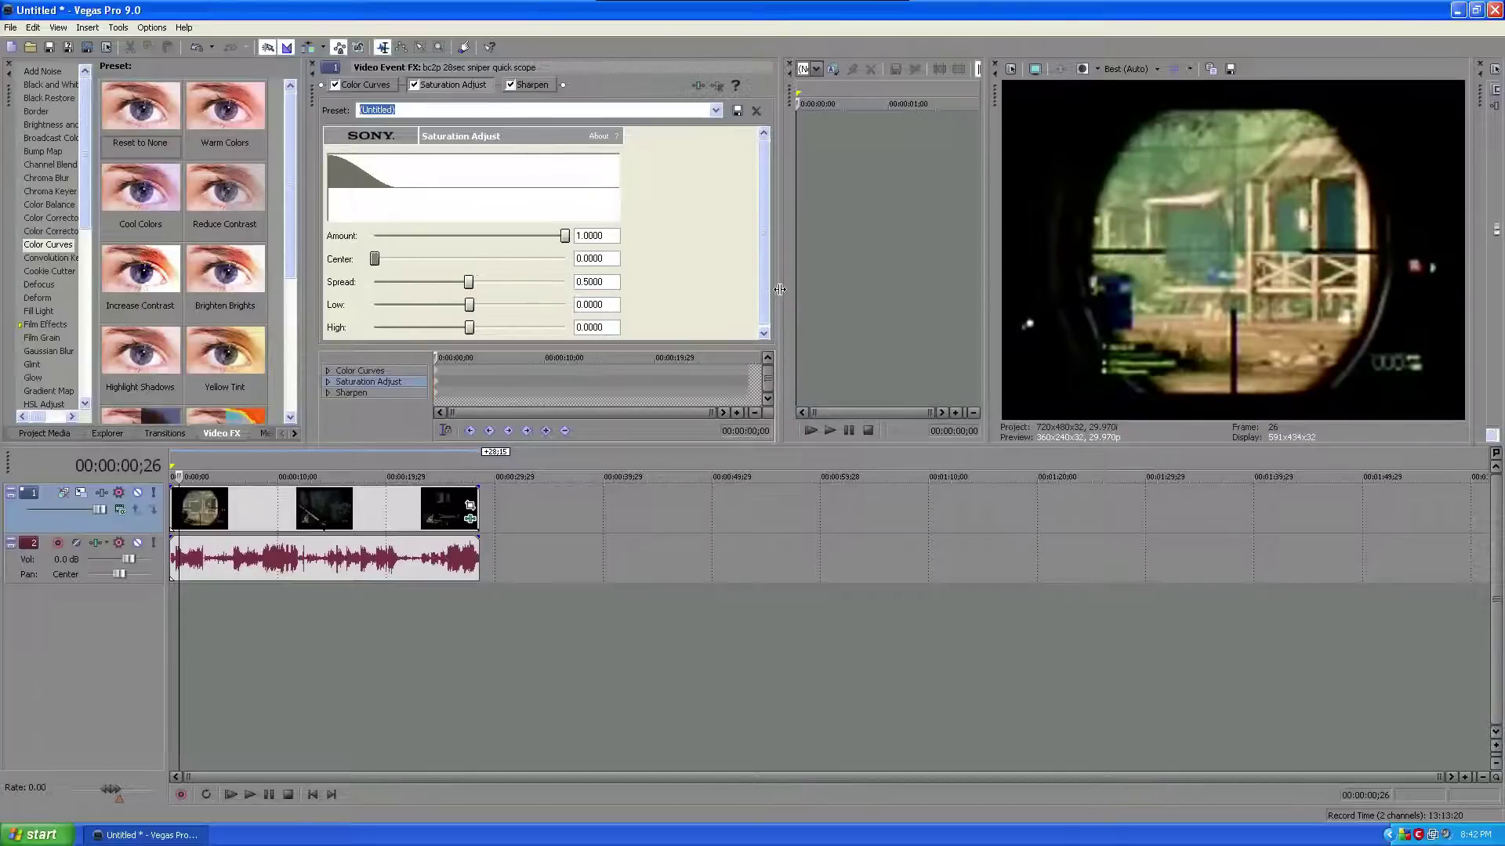
left_click_drag(469, 282, 595, 285)
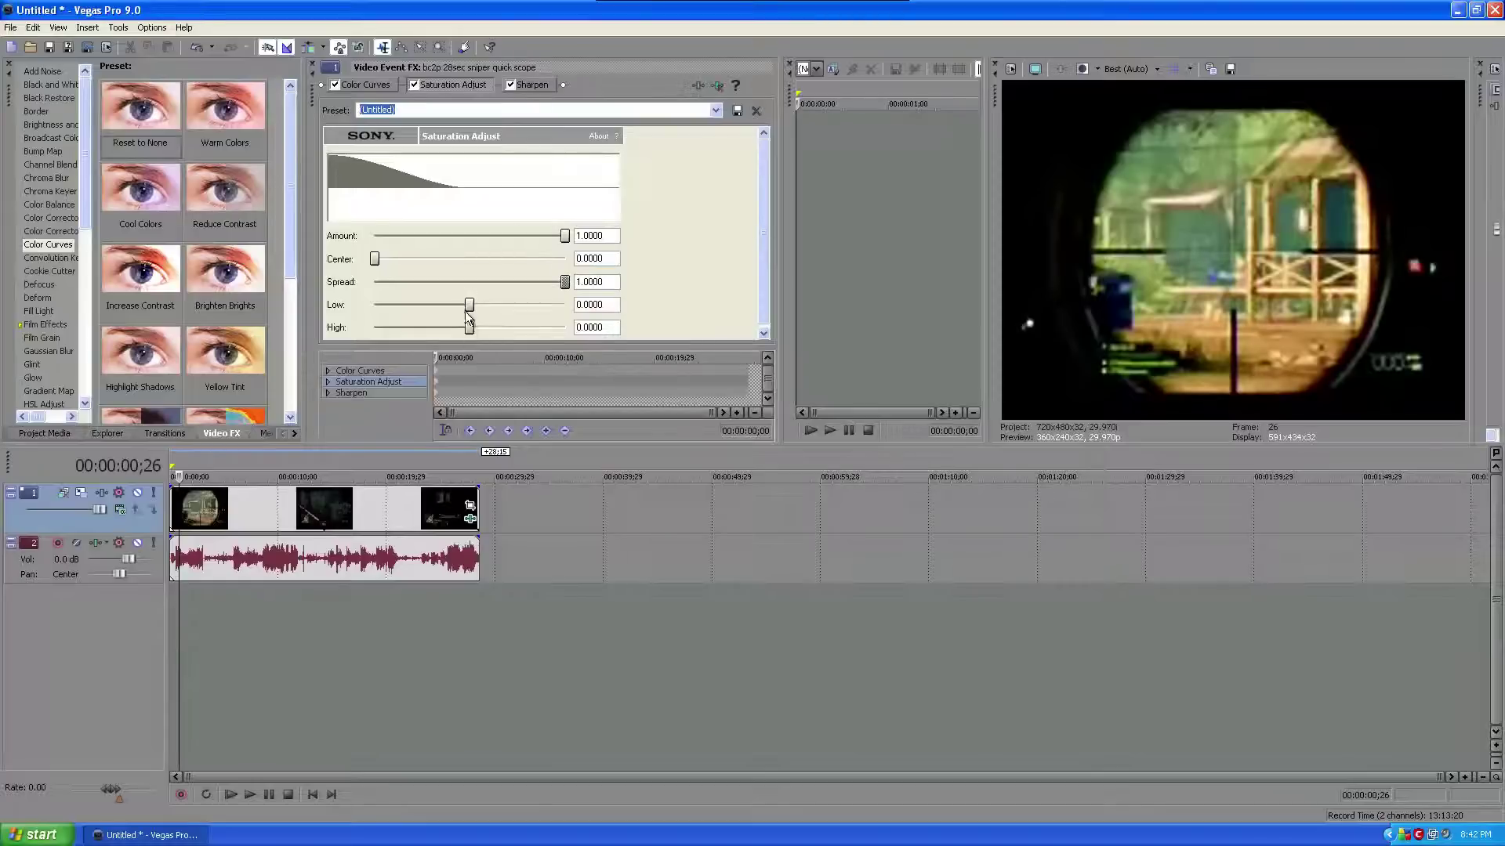
left_click_drag(469, 326, 510, 327)
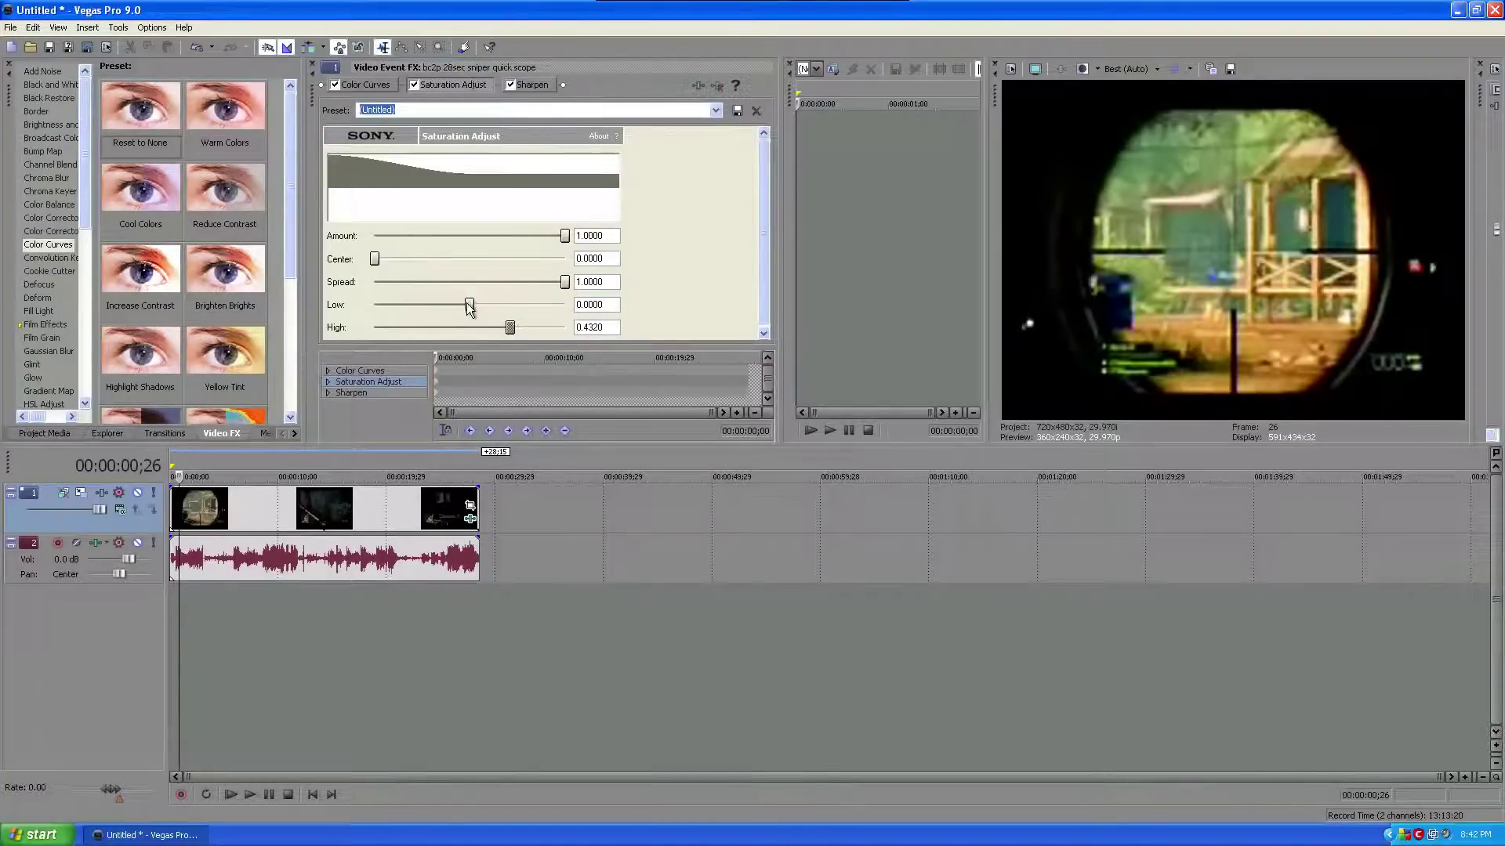
mouse_move(468, 306)
left_mouse_down()
mouse_move(365, 307)
mouse_move(478, 316)
left_mouse_up()
- Set the clip's Sharpen Amount to 0.819 after trying the maximum of 1.000
left_click(530, 87)
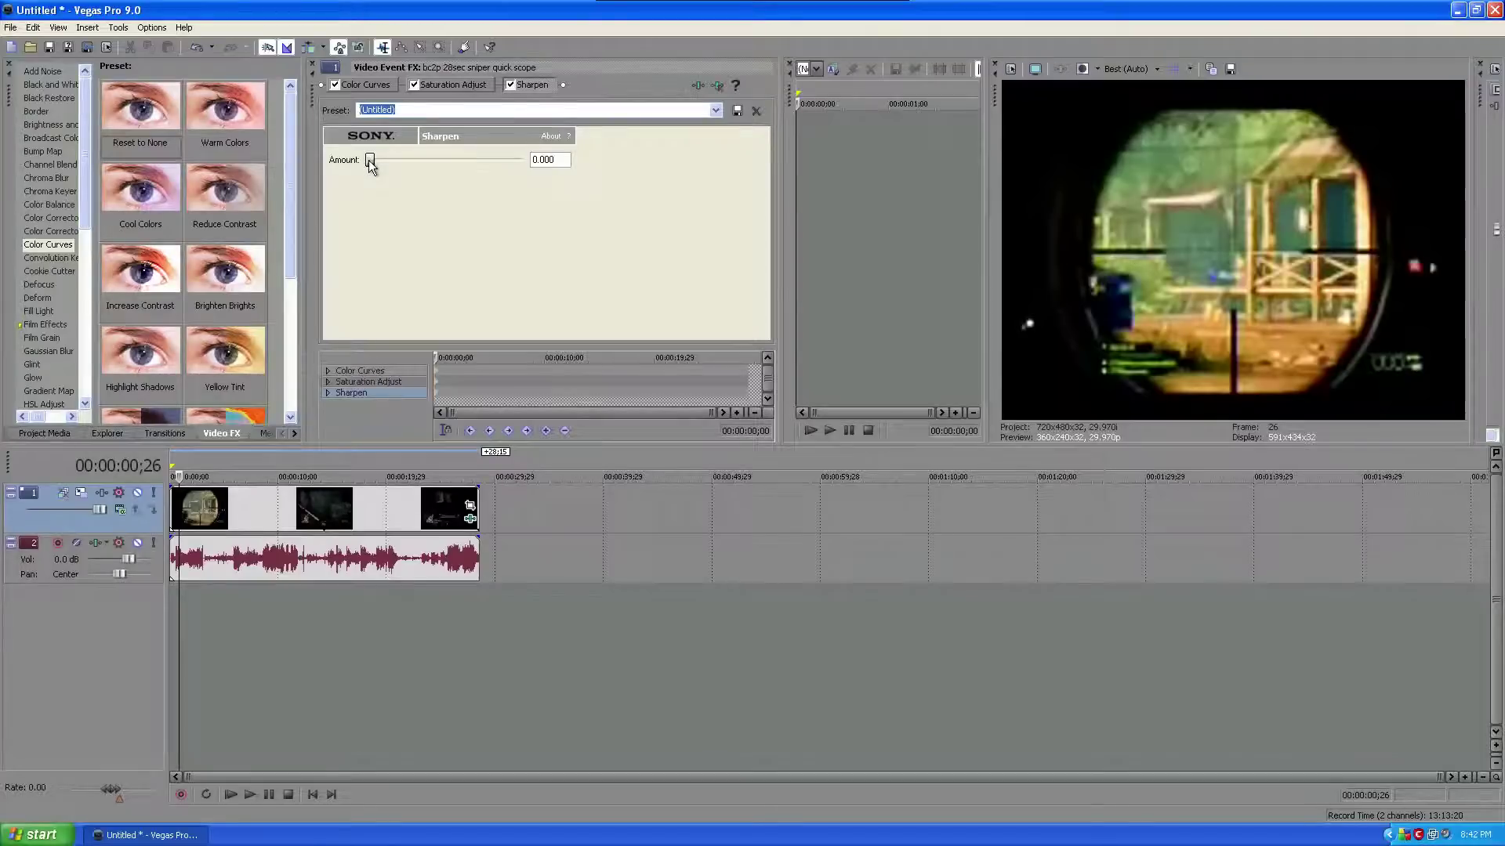
left_click_drag(368, 160, 386, 166)
left_click_drag(387, 160, 540, 173)
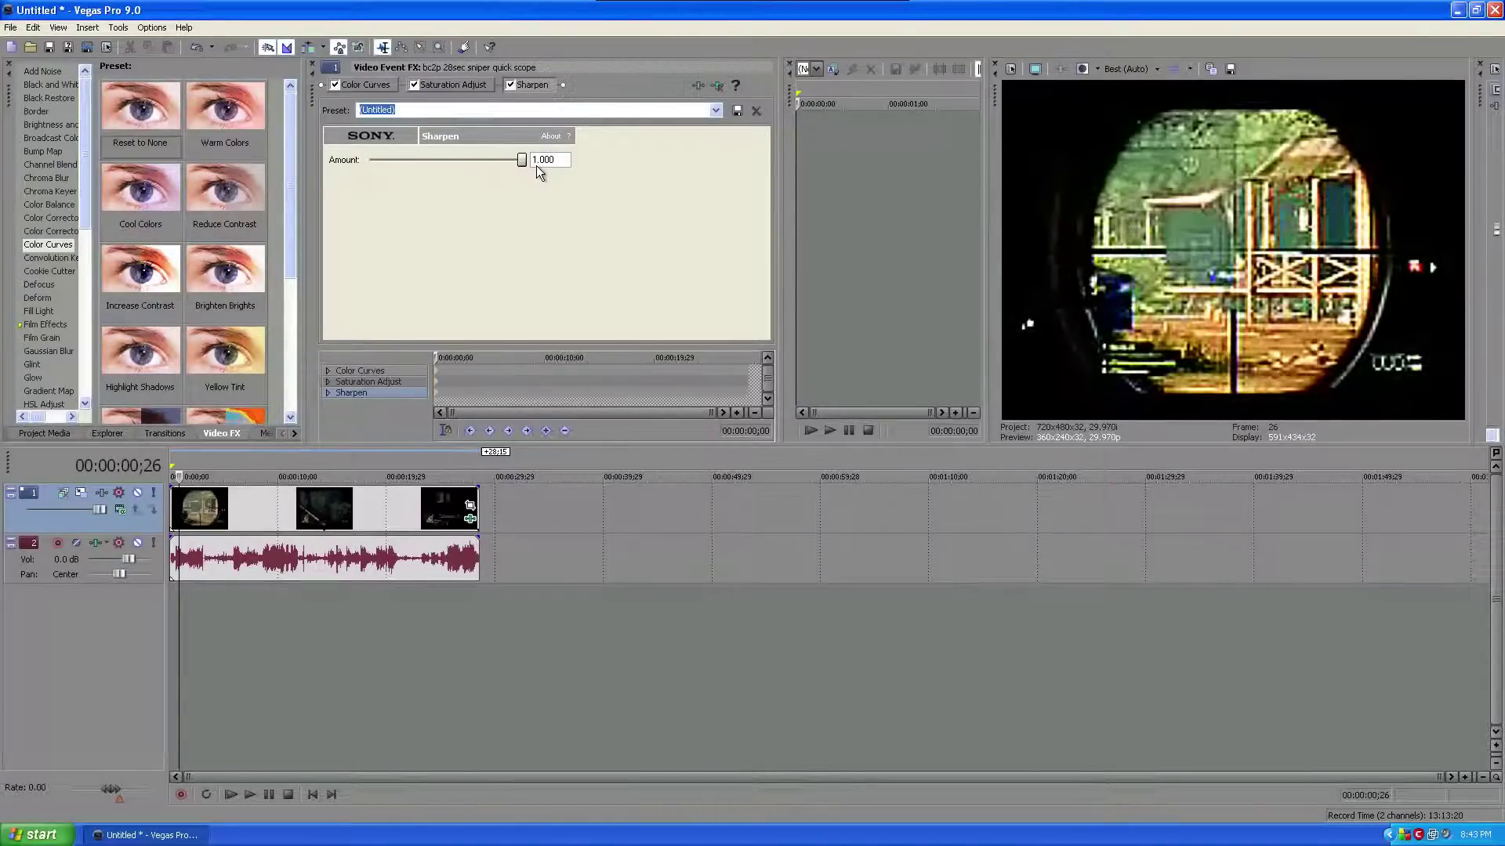
left_click_drag(530, 166, 495, 166)
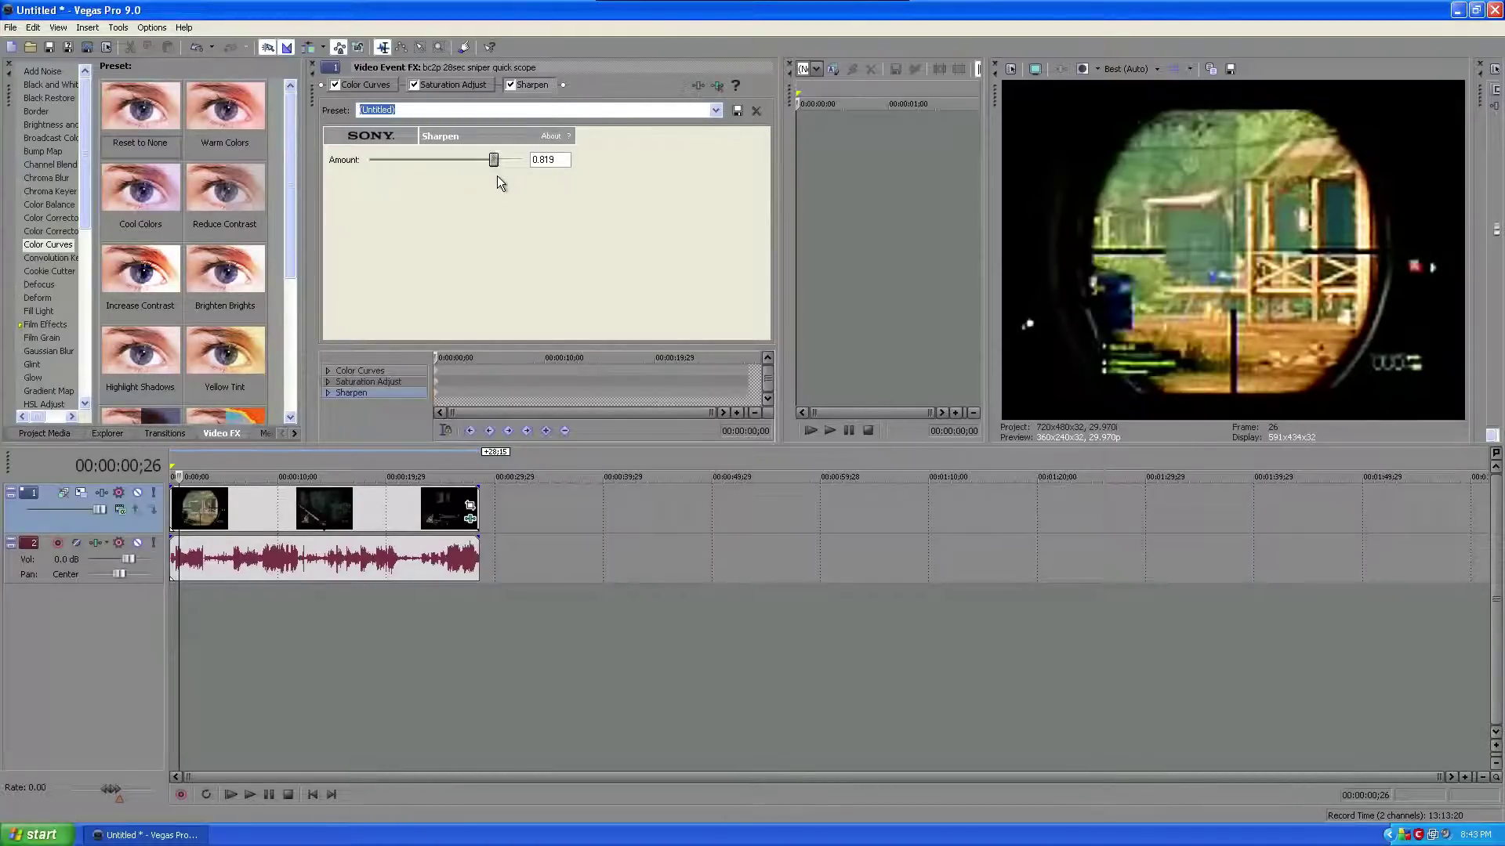
- Choose the HDV 720-30p (1280x720, 29.970 fps) template with a 29.970 (NTSC) frame rate in the project properties
left_click(17, 32)
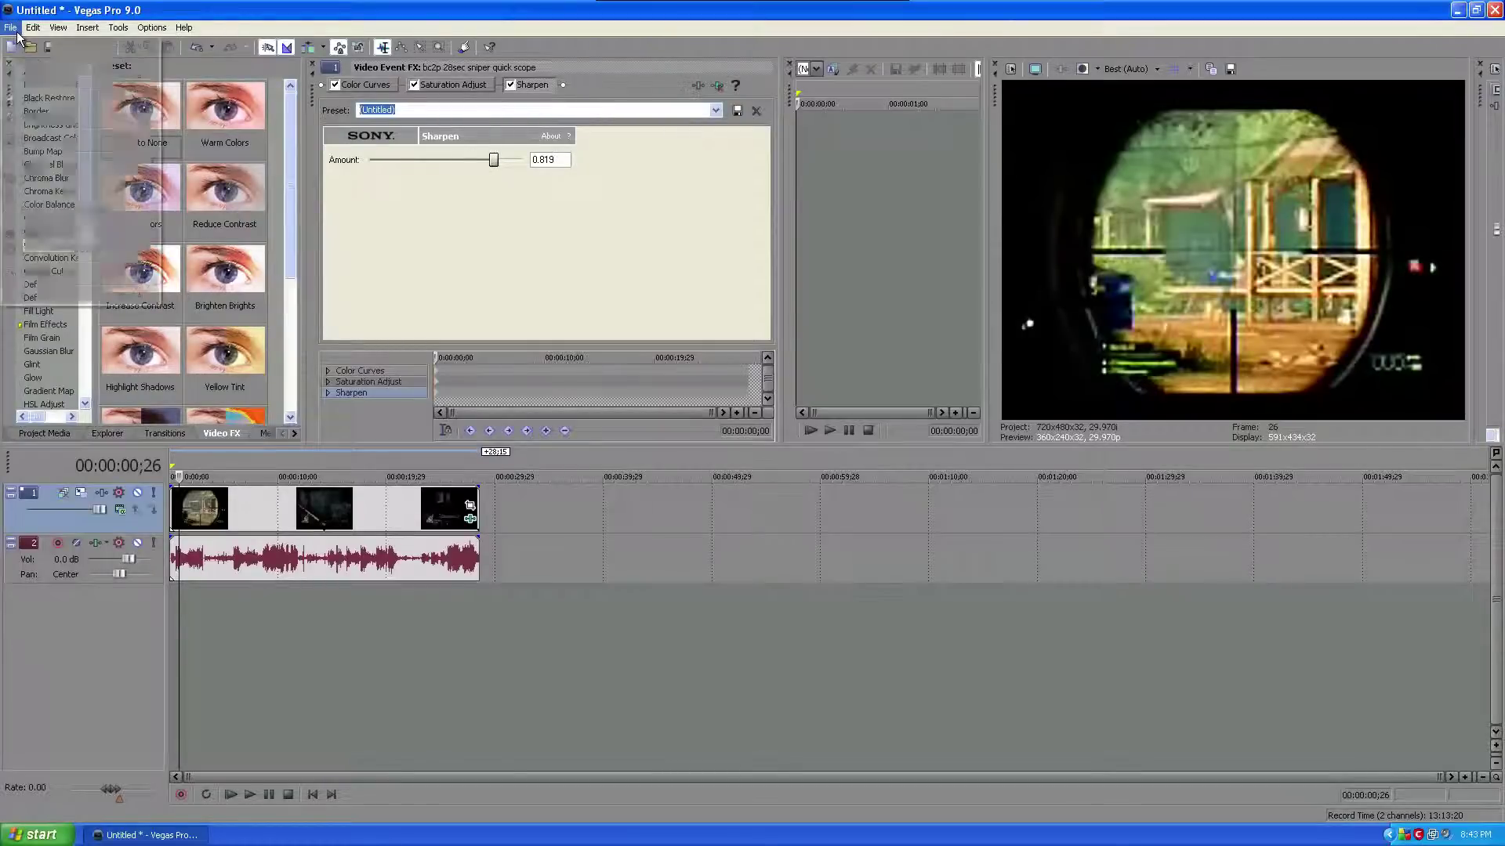
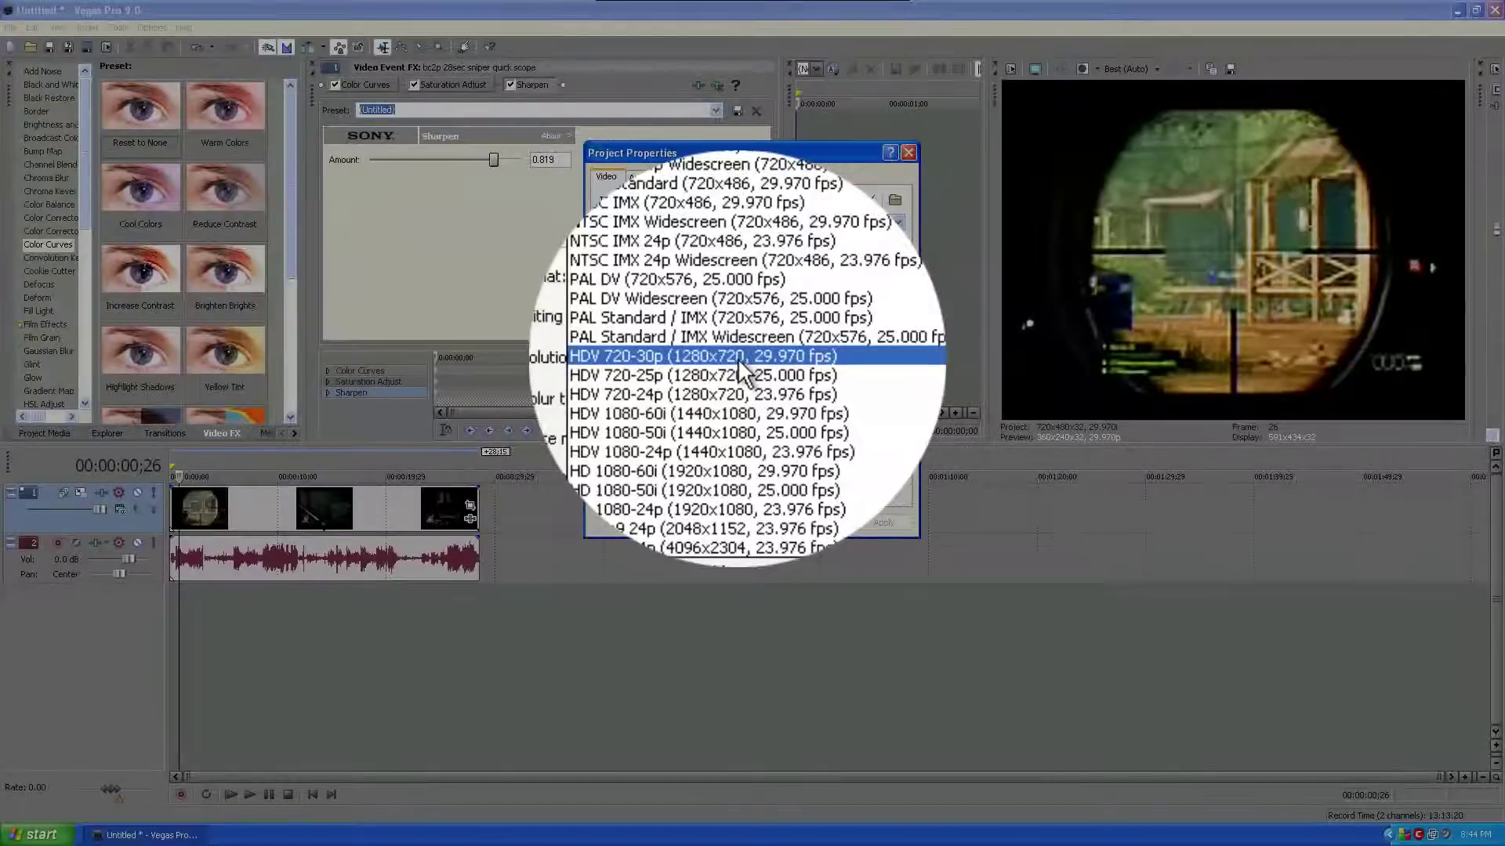
left_click(741, 362)
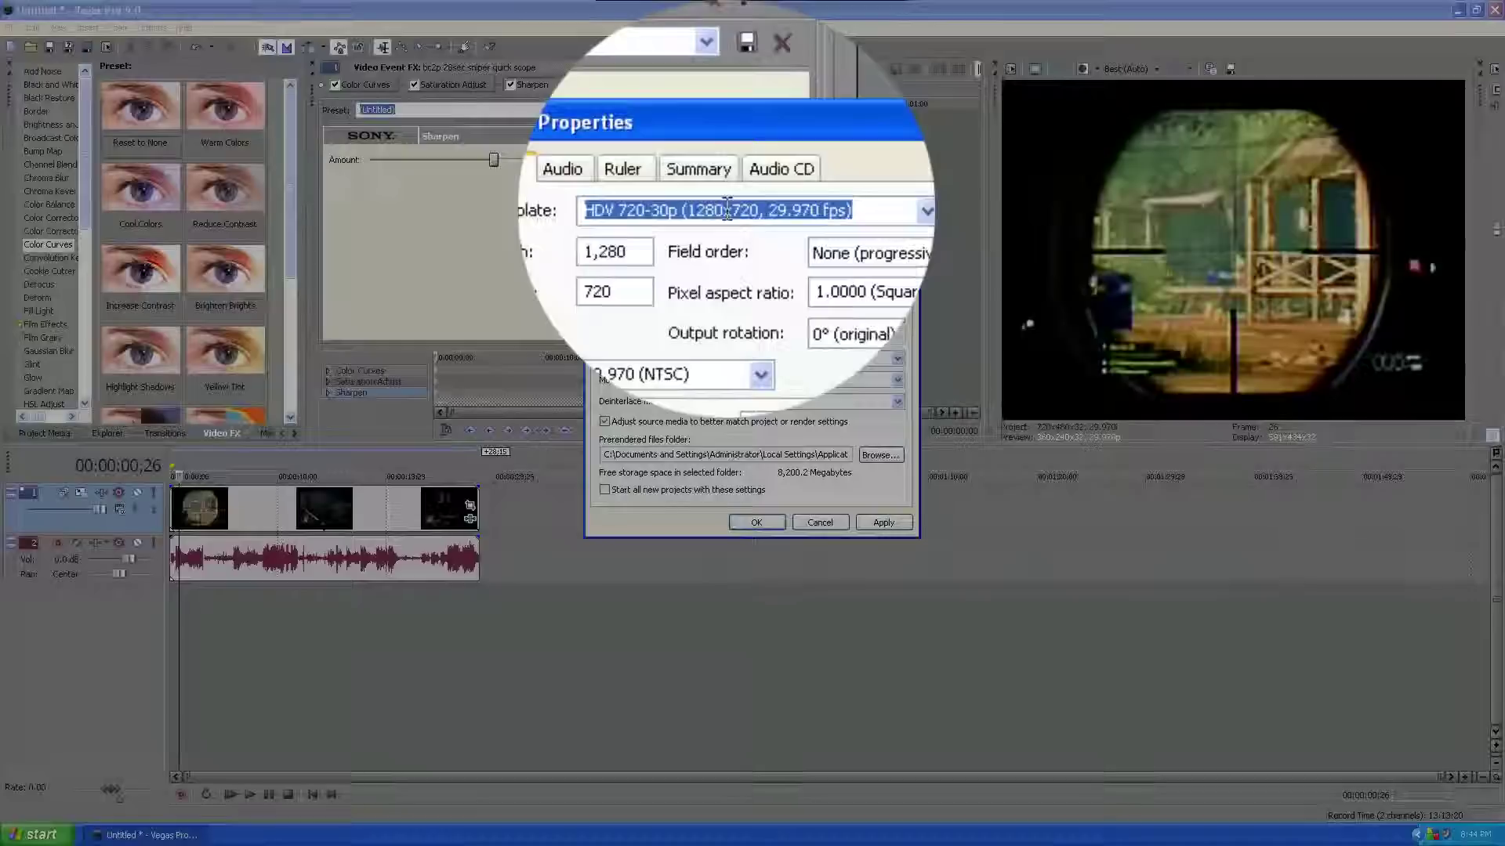
left_click(751, 292)
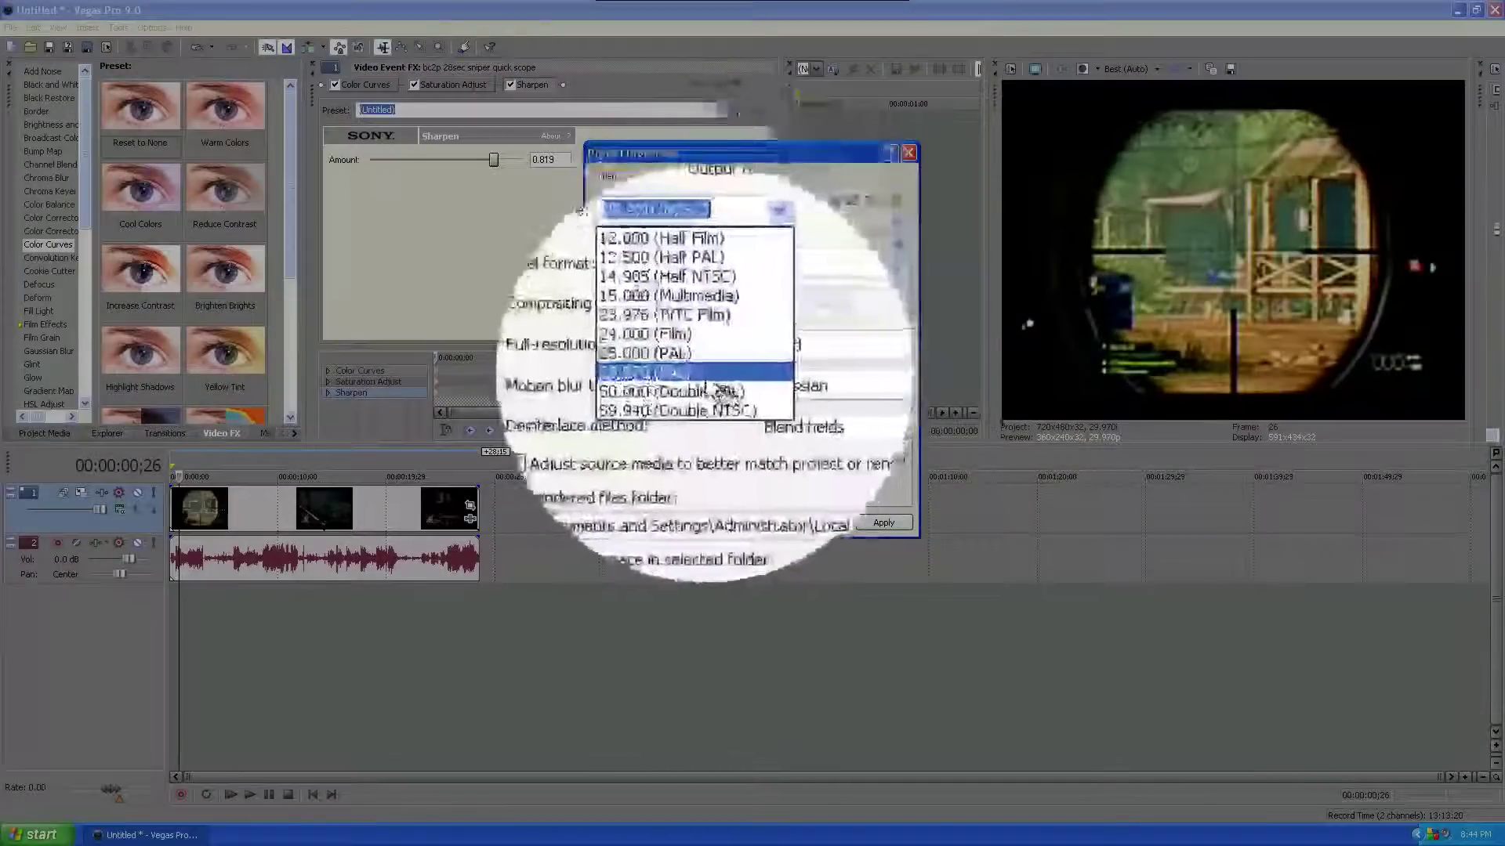
left_click(704, 374)
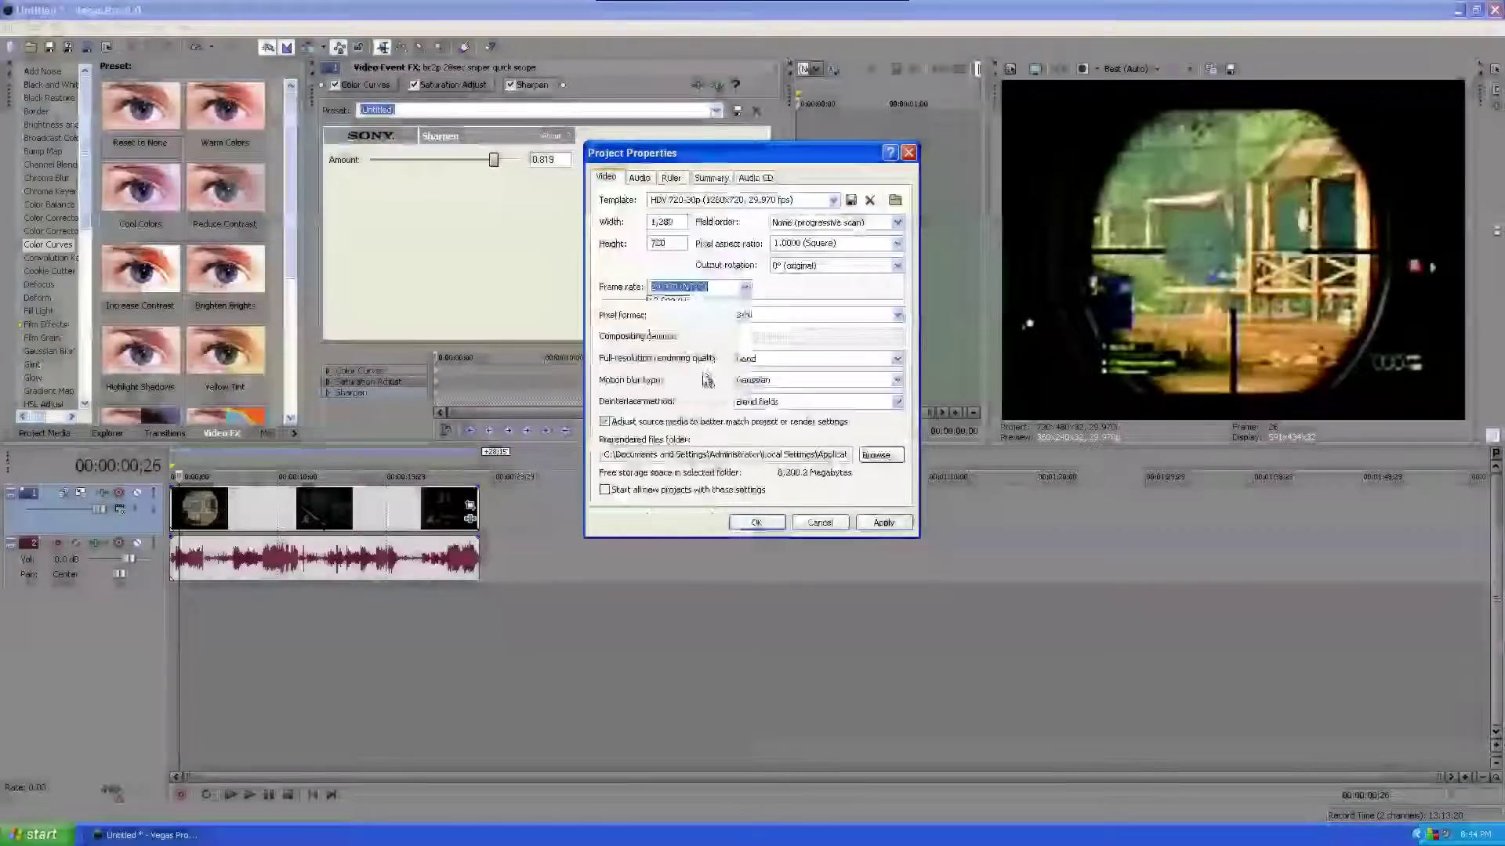
- Check the project's pixel format, full-resolution rendering quality, motion blur type and deinterlace method options
left_click(821, 316)
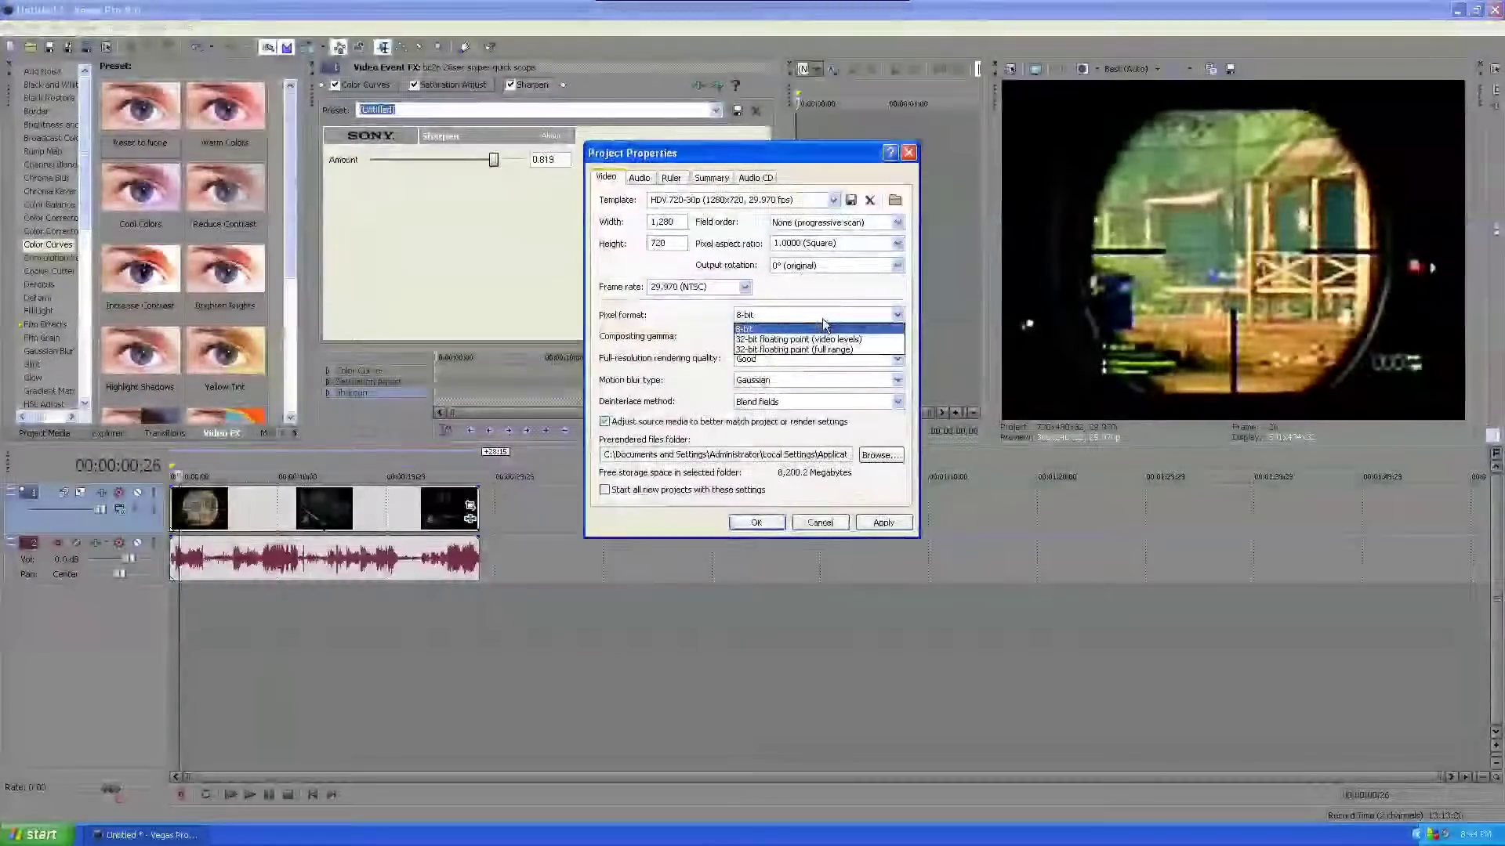
left_click(821, 318)
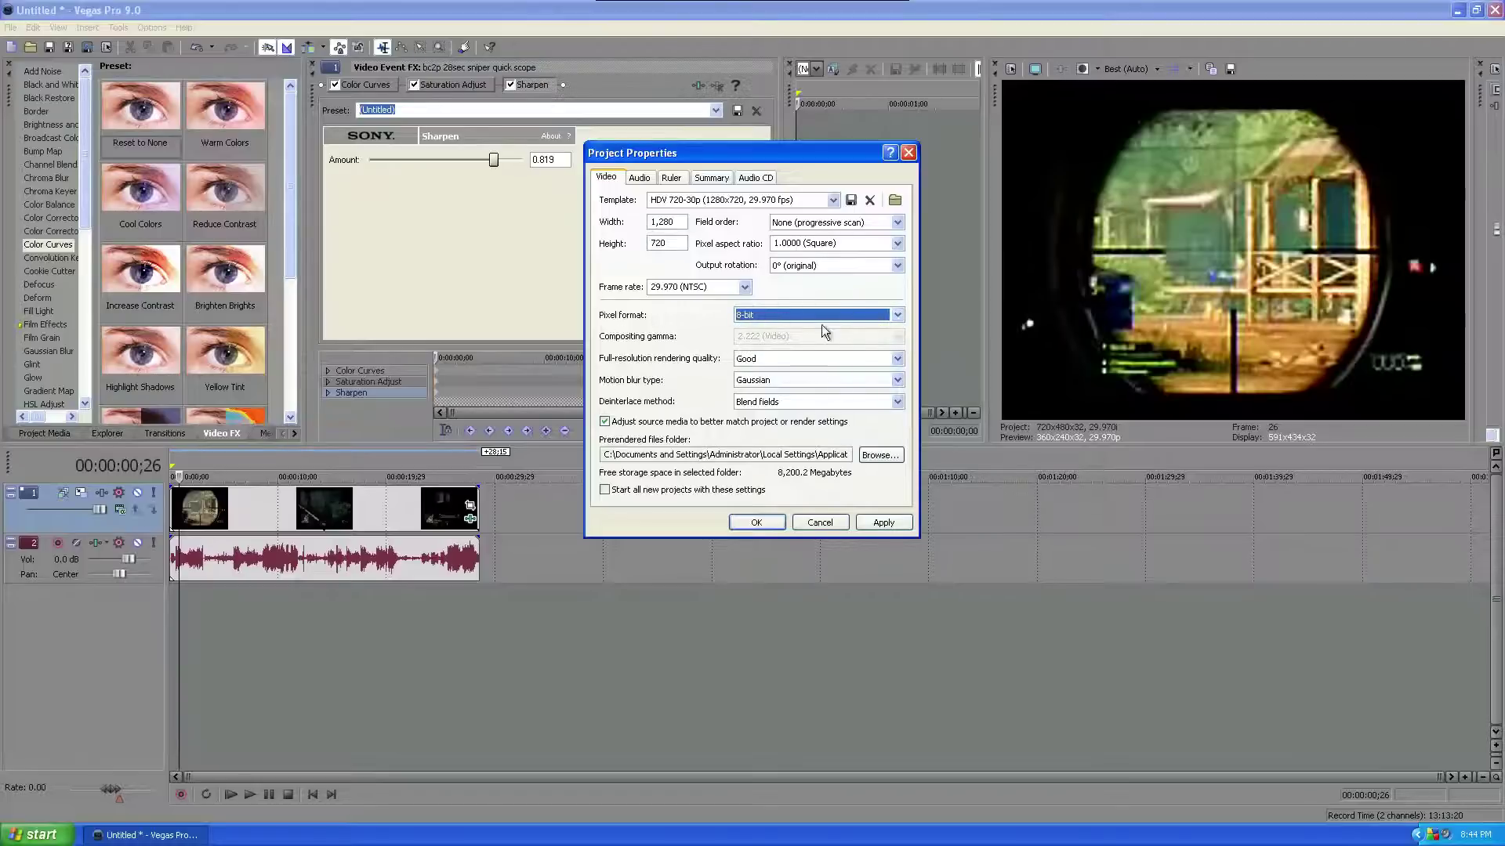
left_click(794, 359)
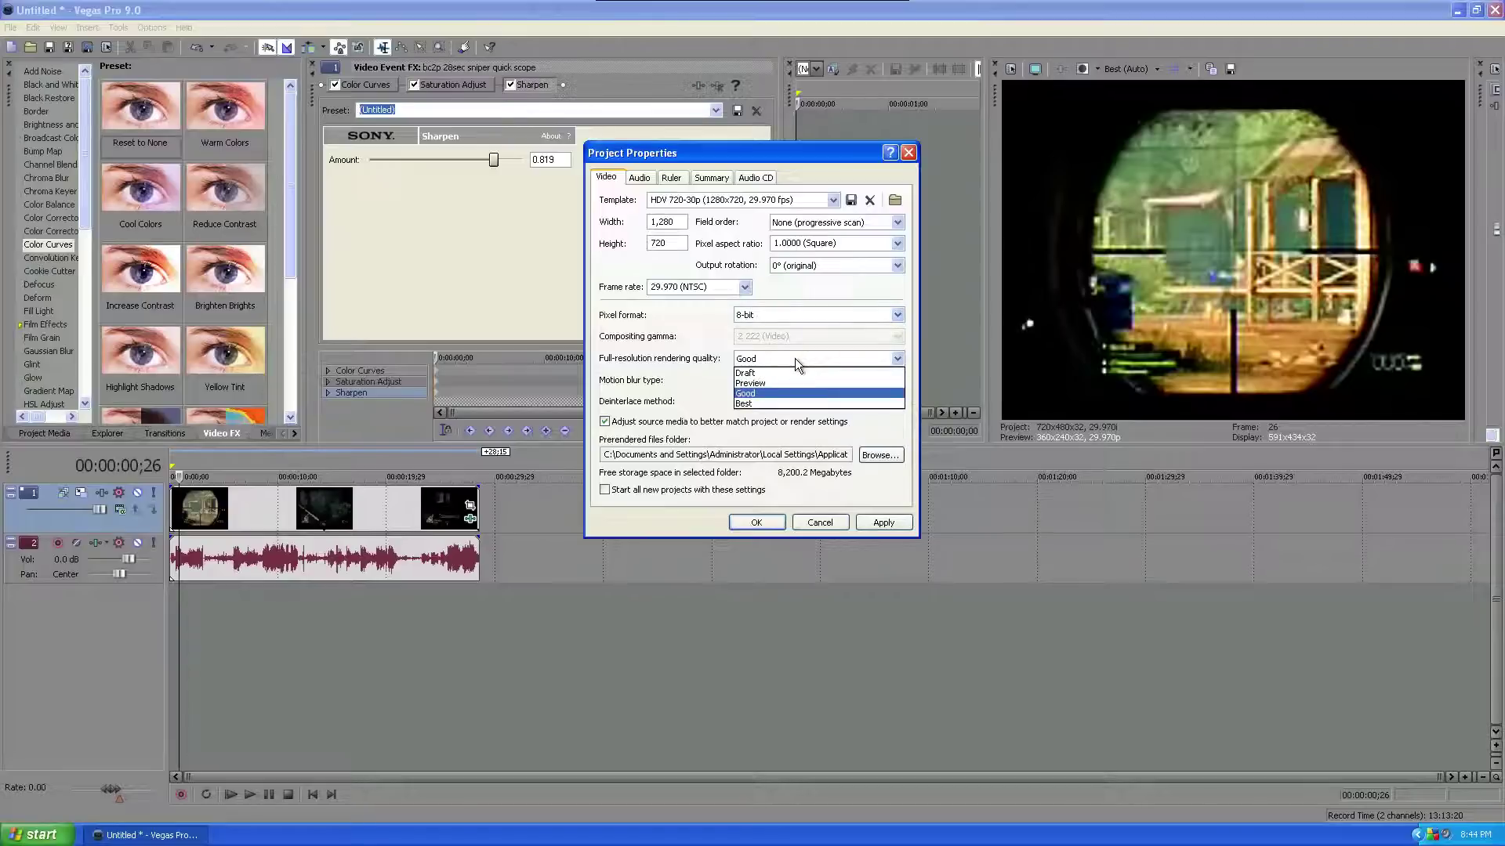
left_click(794, 359)
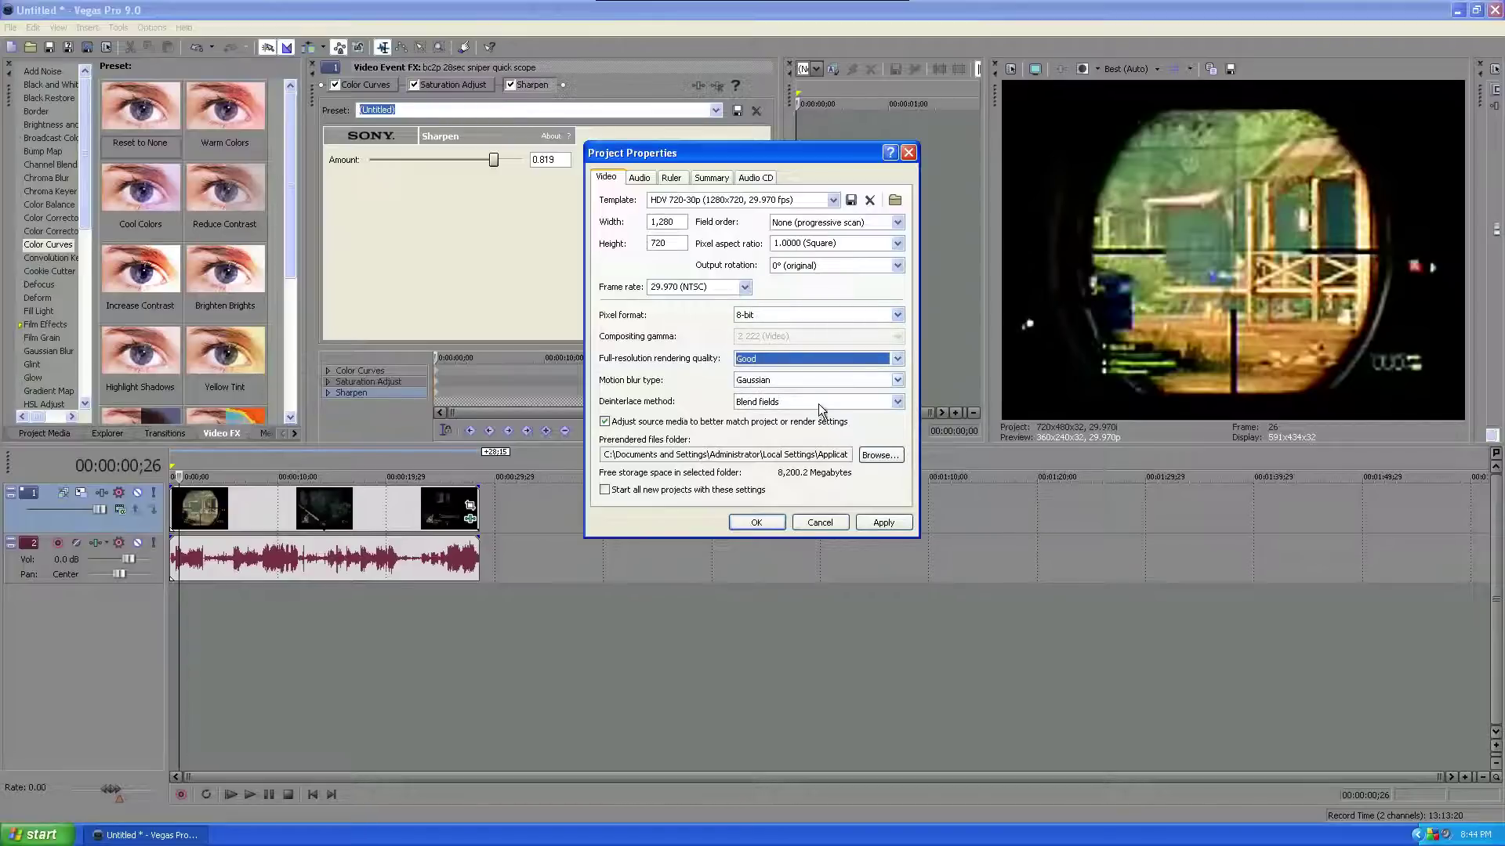
left_click(805, 383)
left_click(806, 383)
left_click(806, 403)
left_click(806, 405)
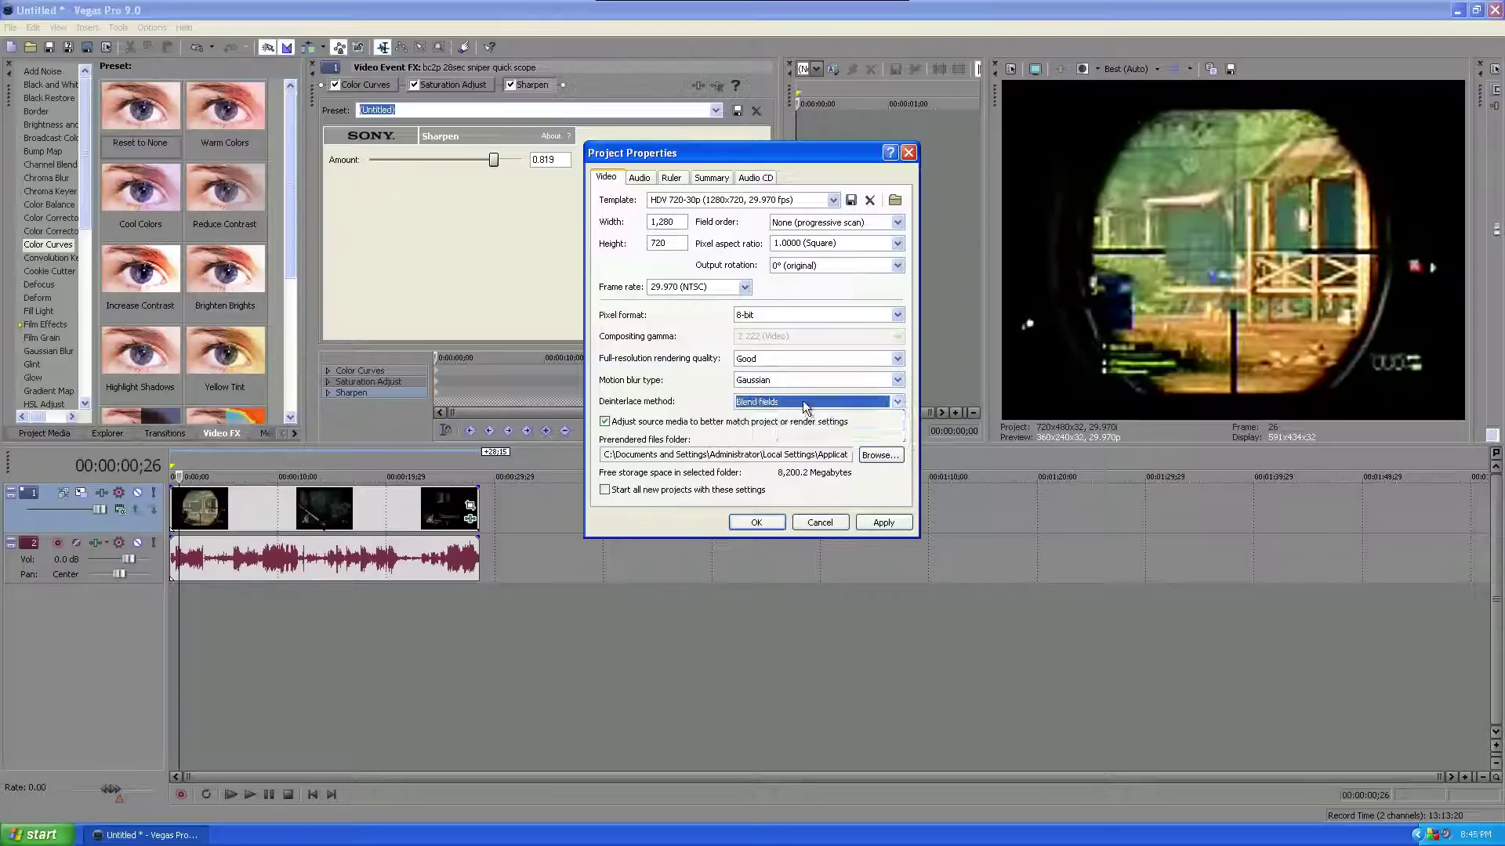
- Review the audio, ruler time format, summary and audio CD project properties, and cancel the dialog
left_click(642, 180)
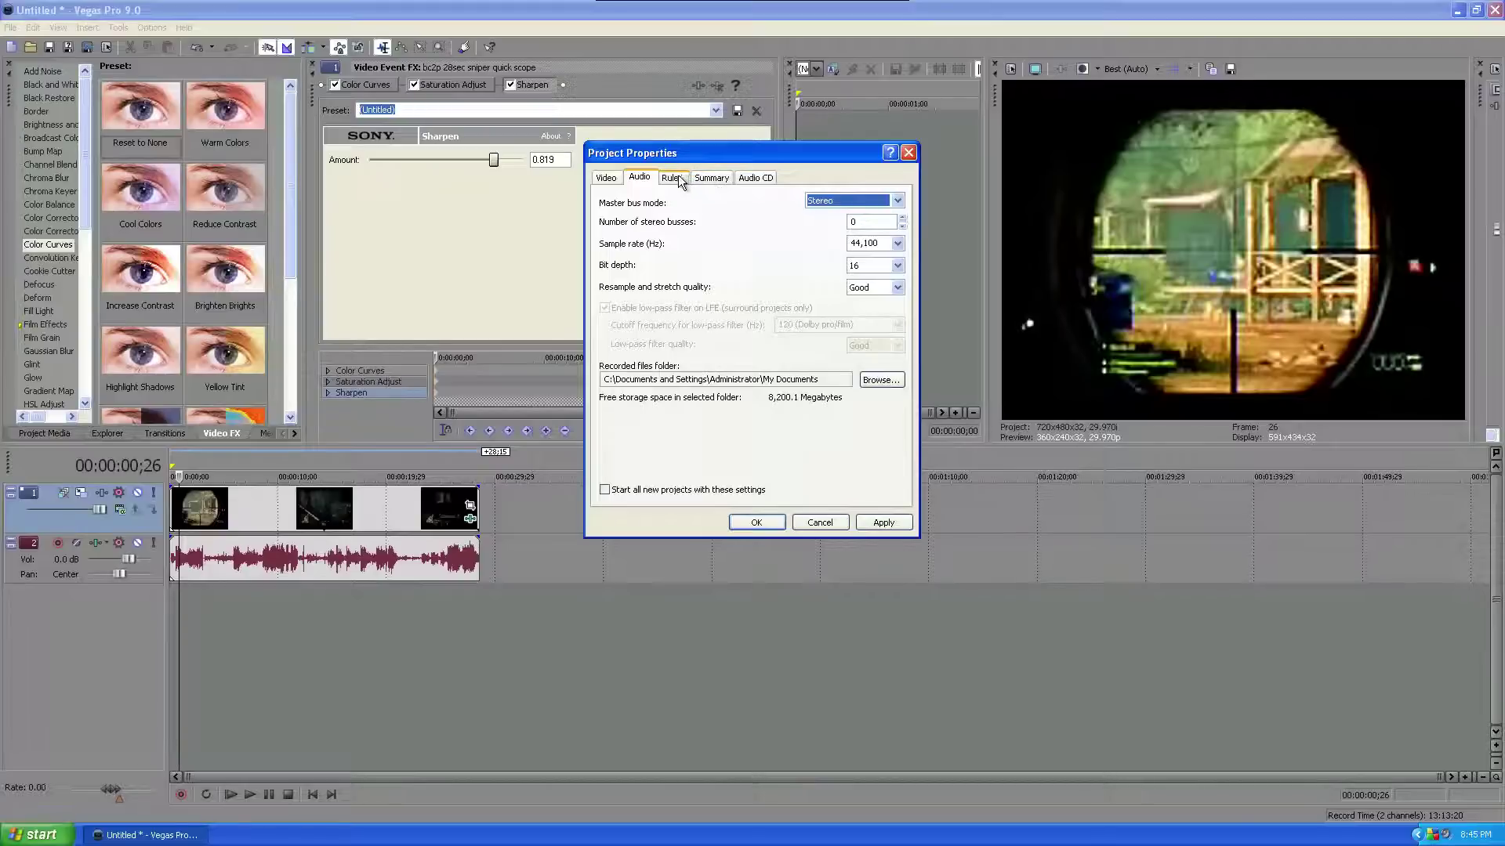
left_click(679, 177)
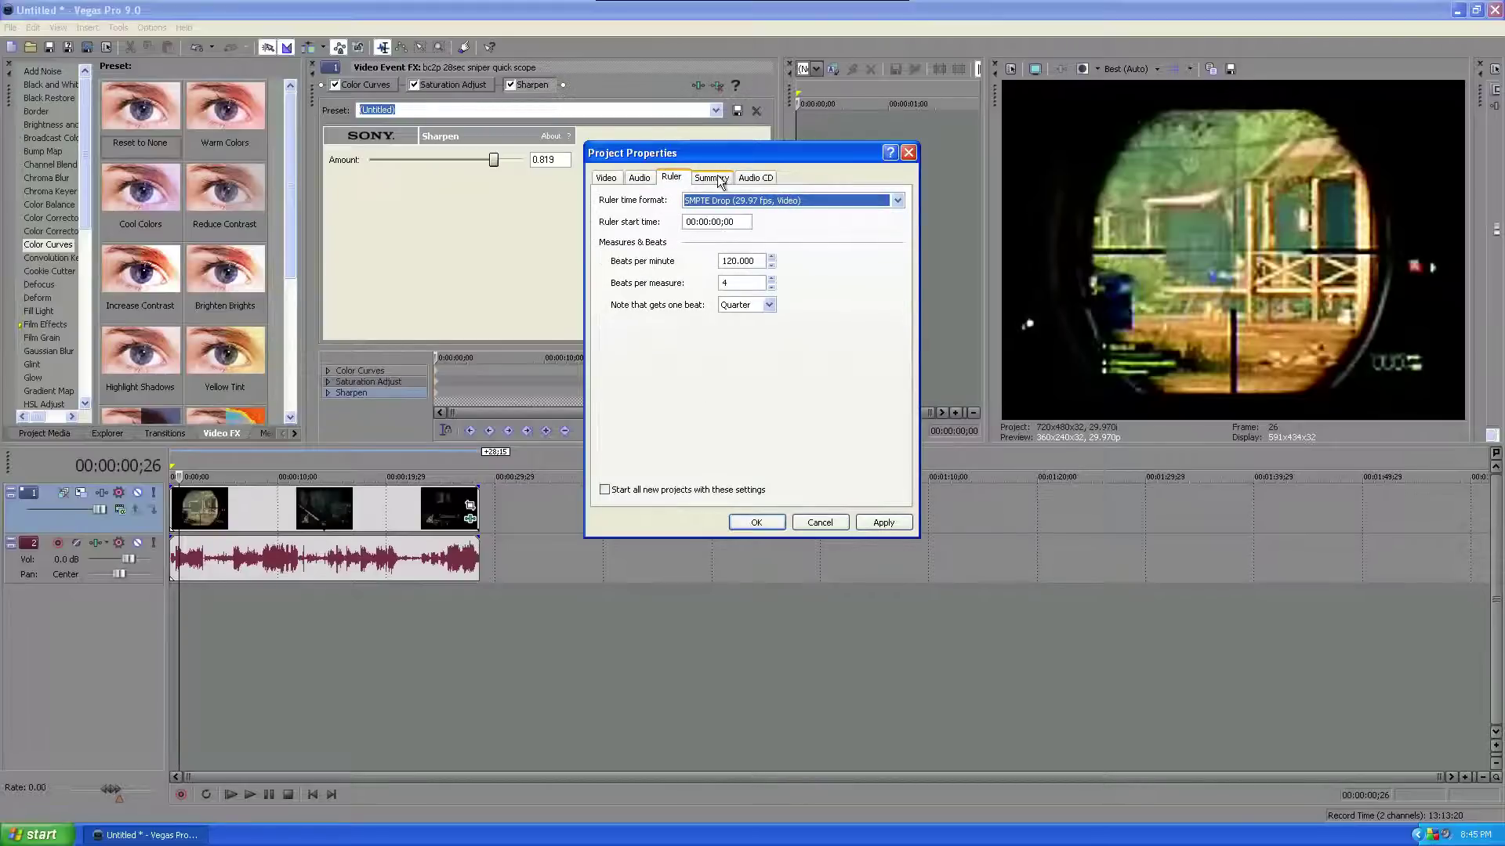
left_click(721, 202)
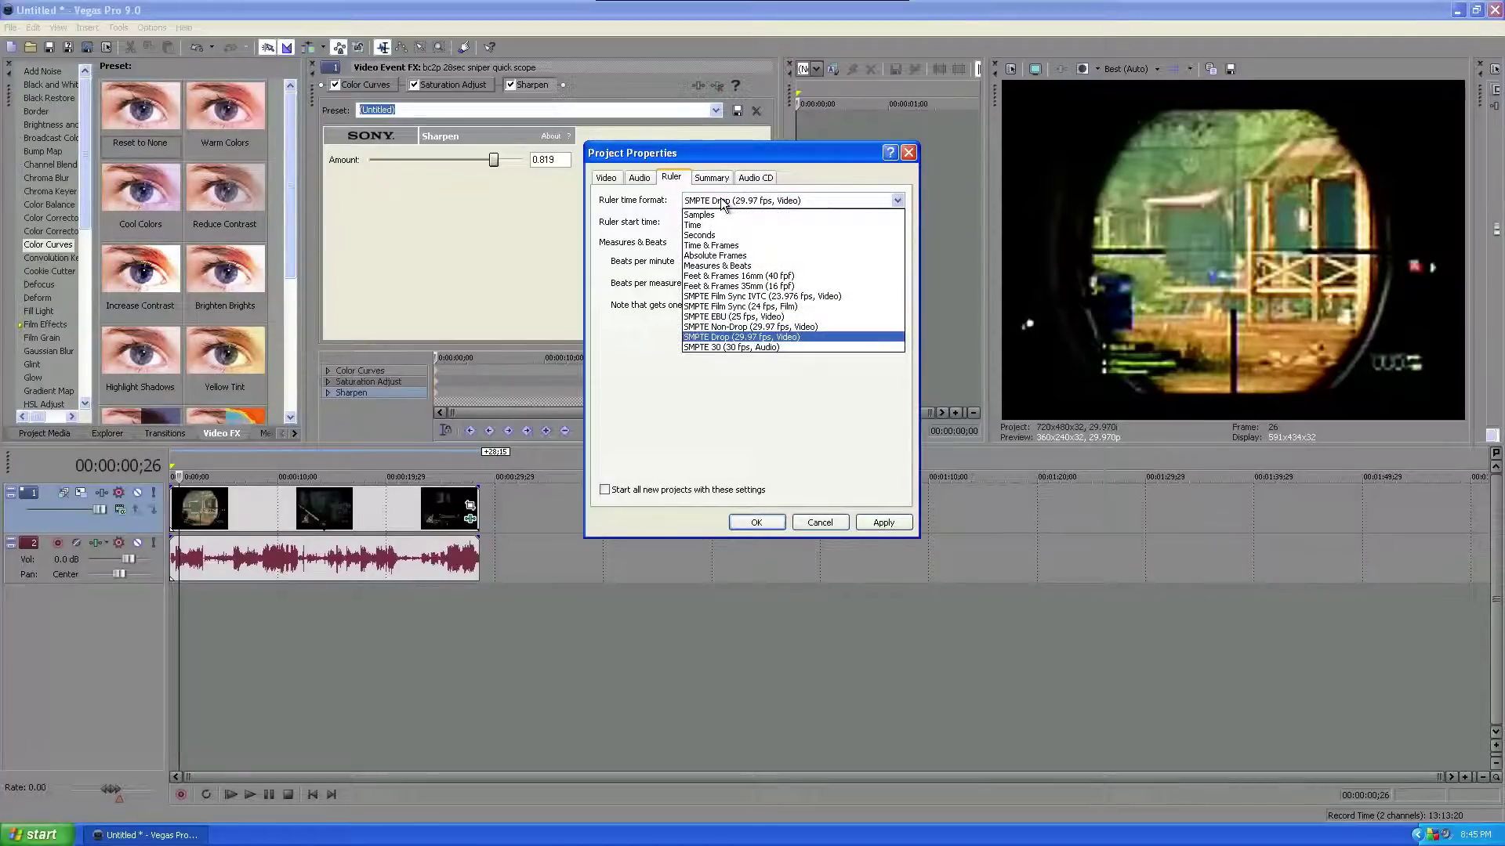
left_click(774, 338)
left_click(759, 203)
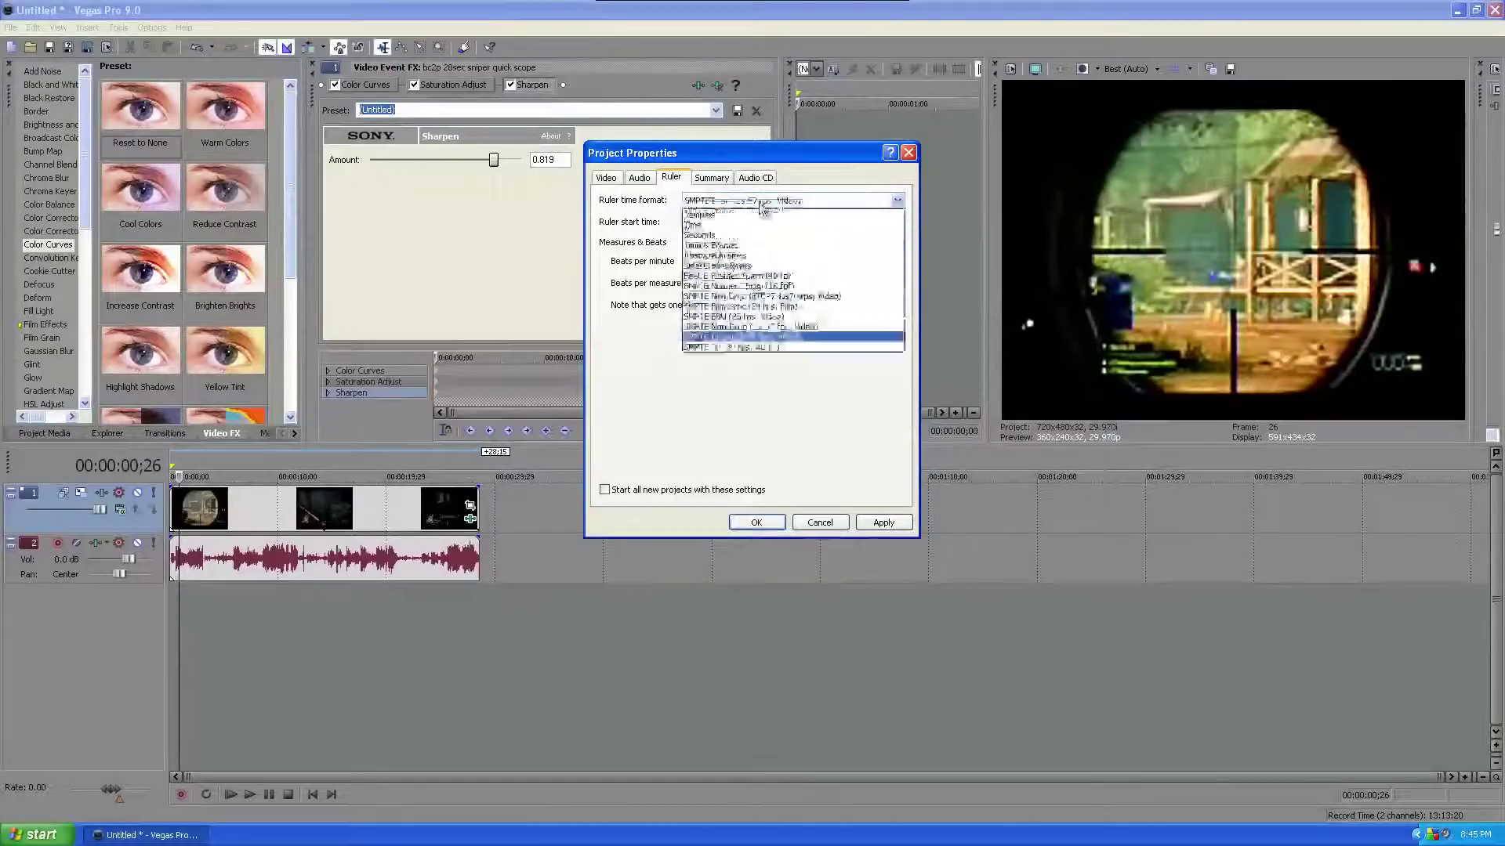
left_click(669, 228)
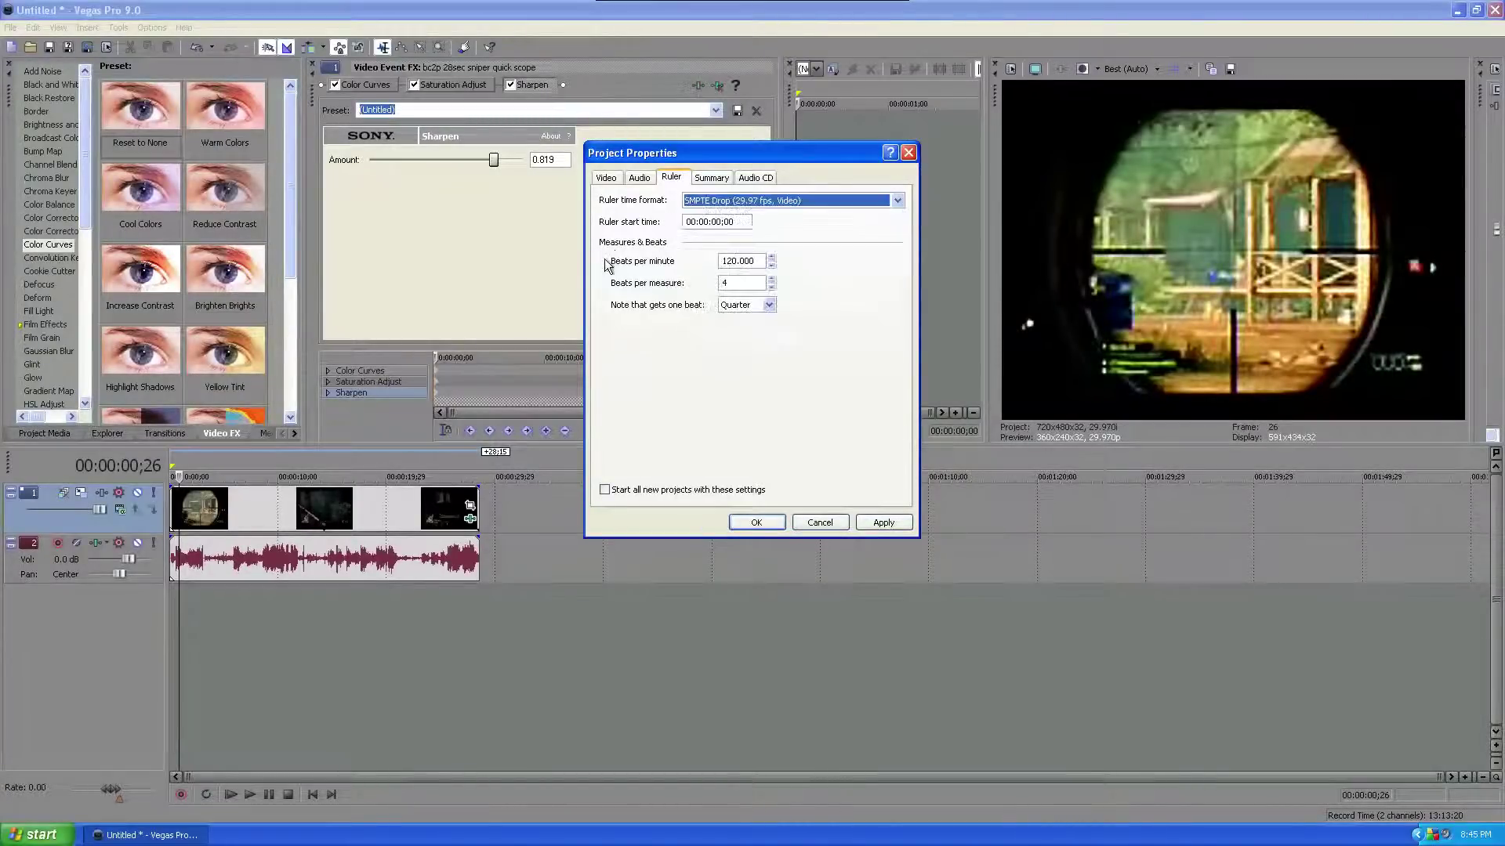
left_click(681, 179)
left_click(725, 202)
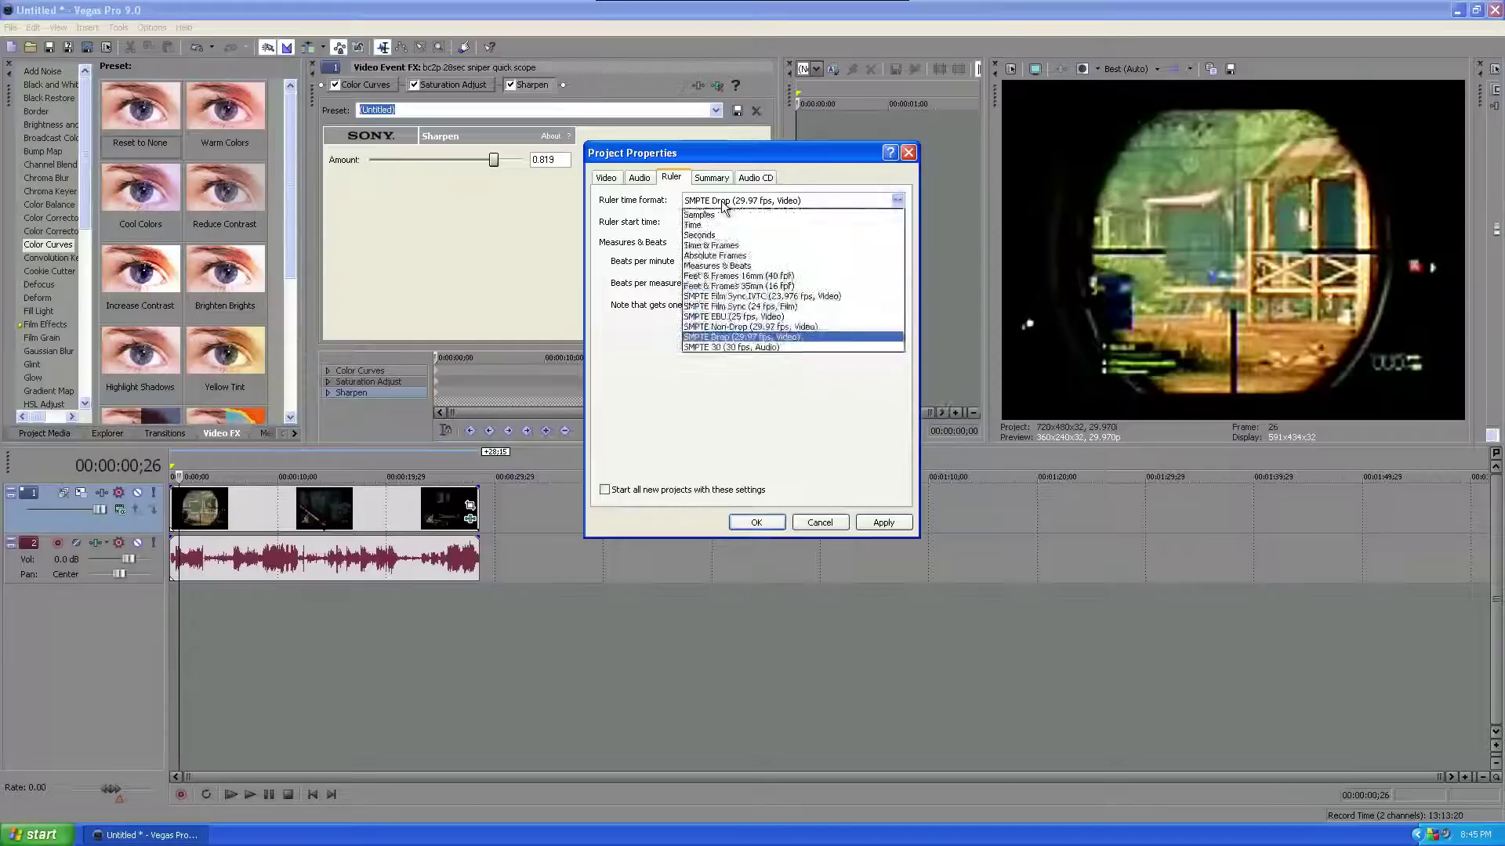
left_click(607, 233)
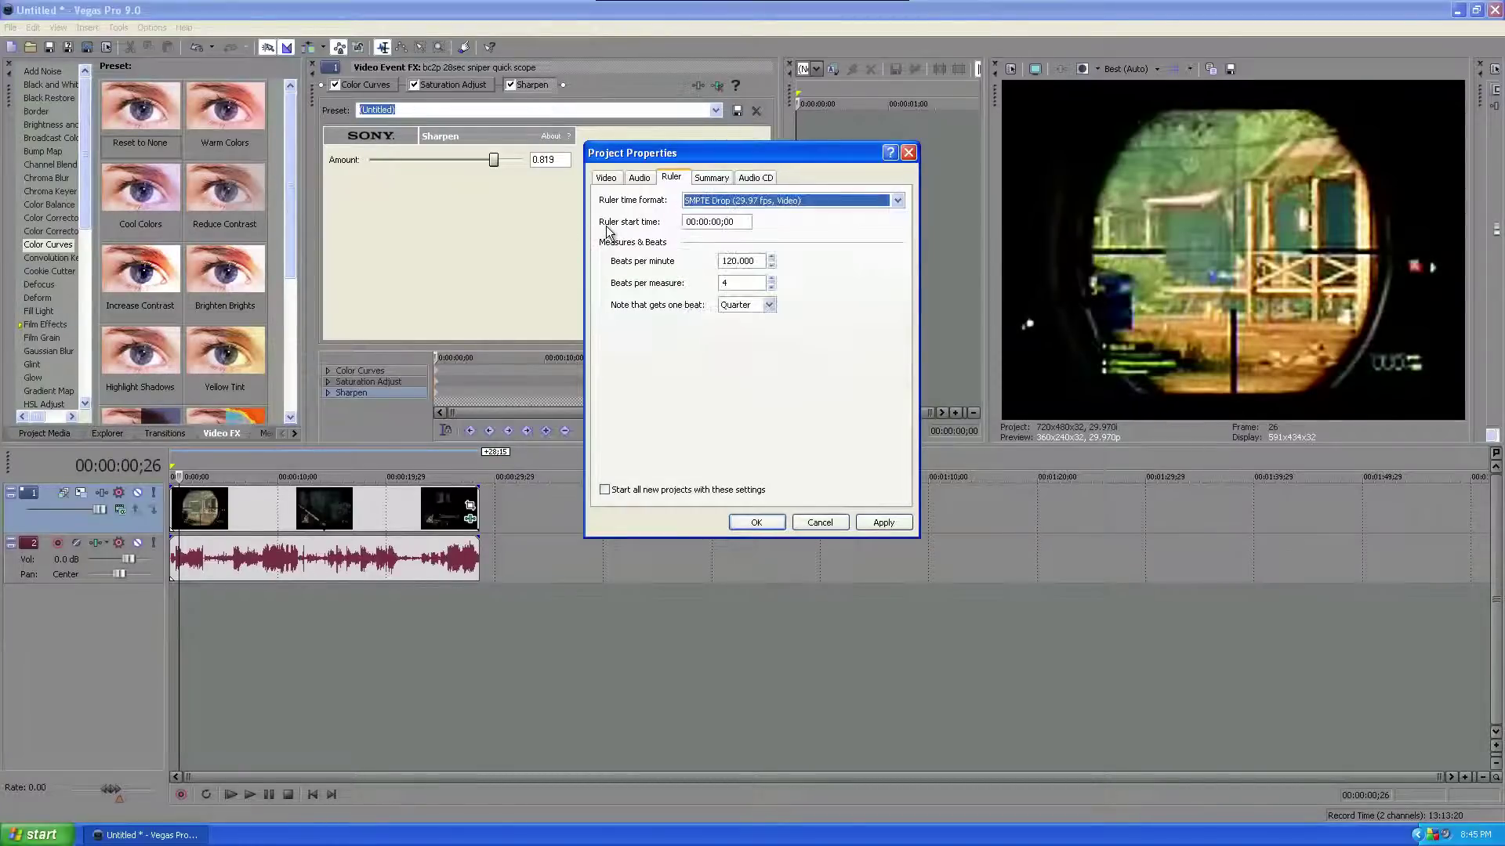
left_click(710, 179)
left_click(755, 177)
left_click(616, 179)
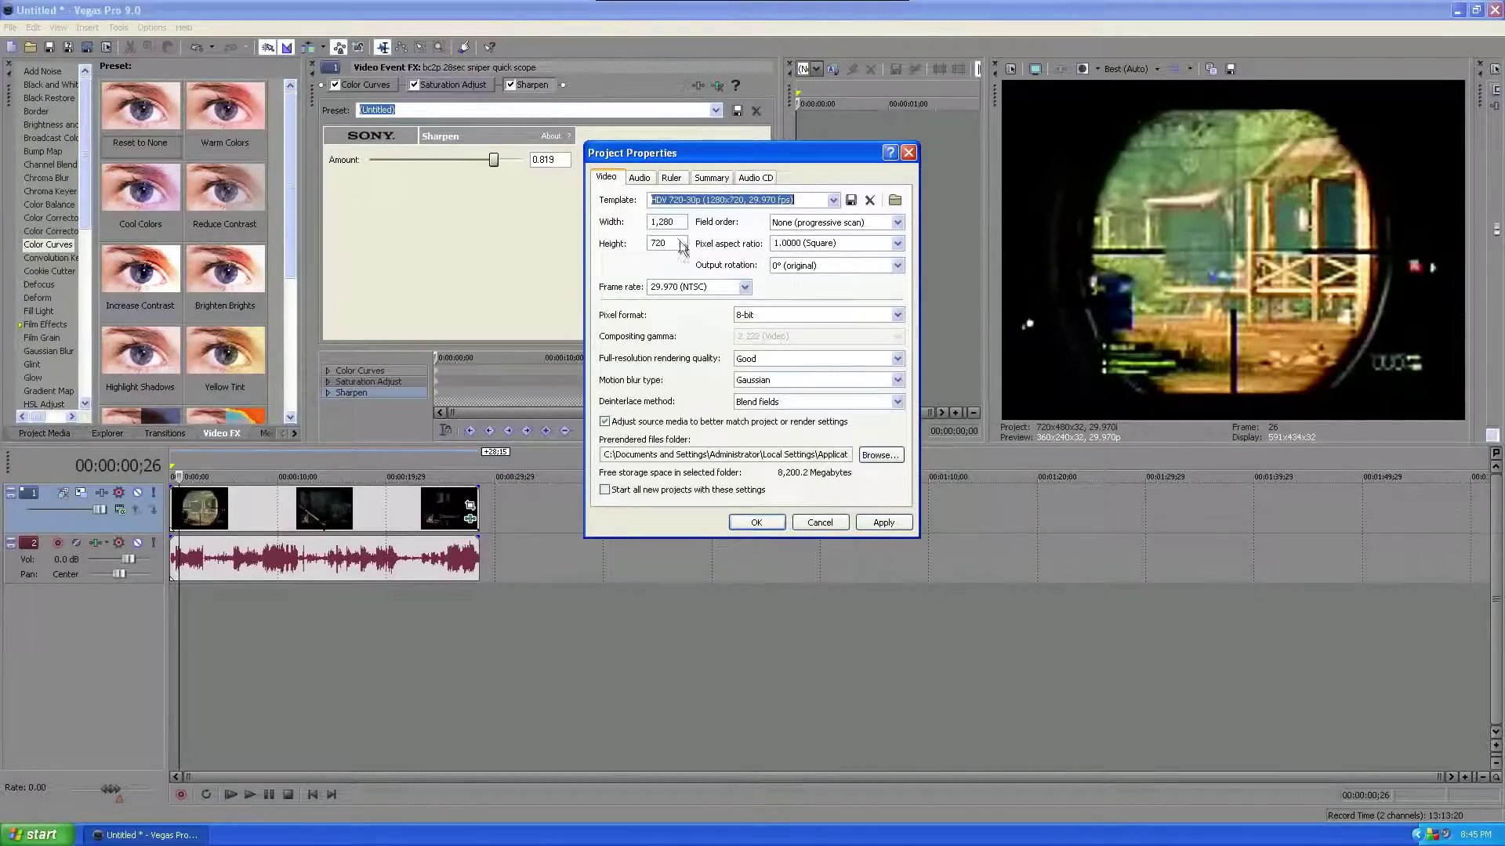
left_click(819, 523)
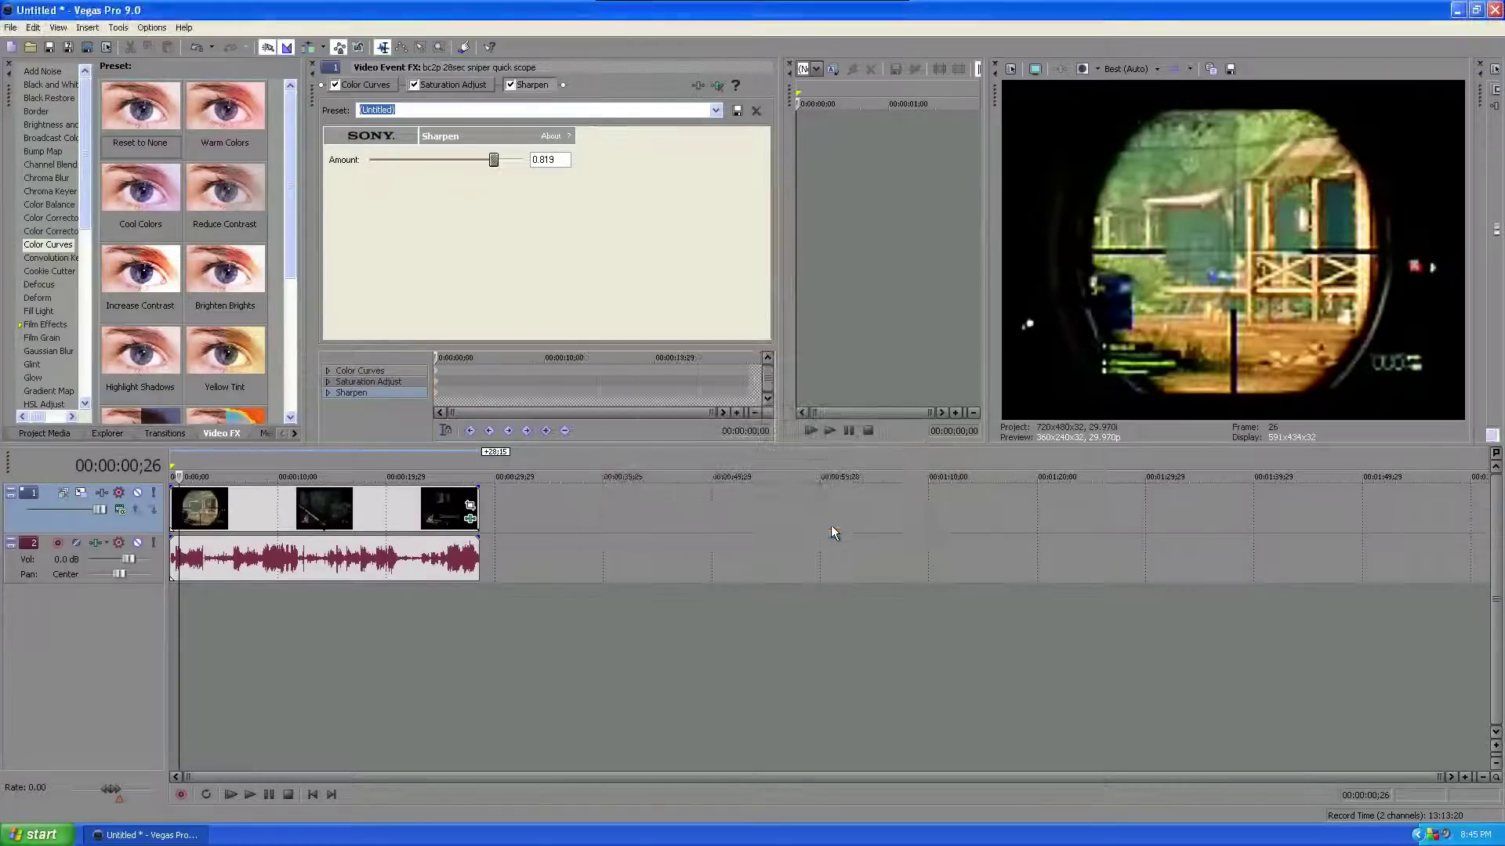
- Try the HDV 720-30p (1280x720, 29.970 fps) template in the project properties, and cancel the dialog
left_click(10, 26)
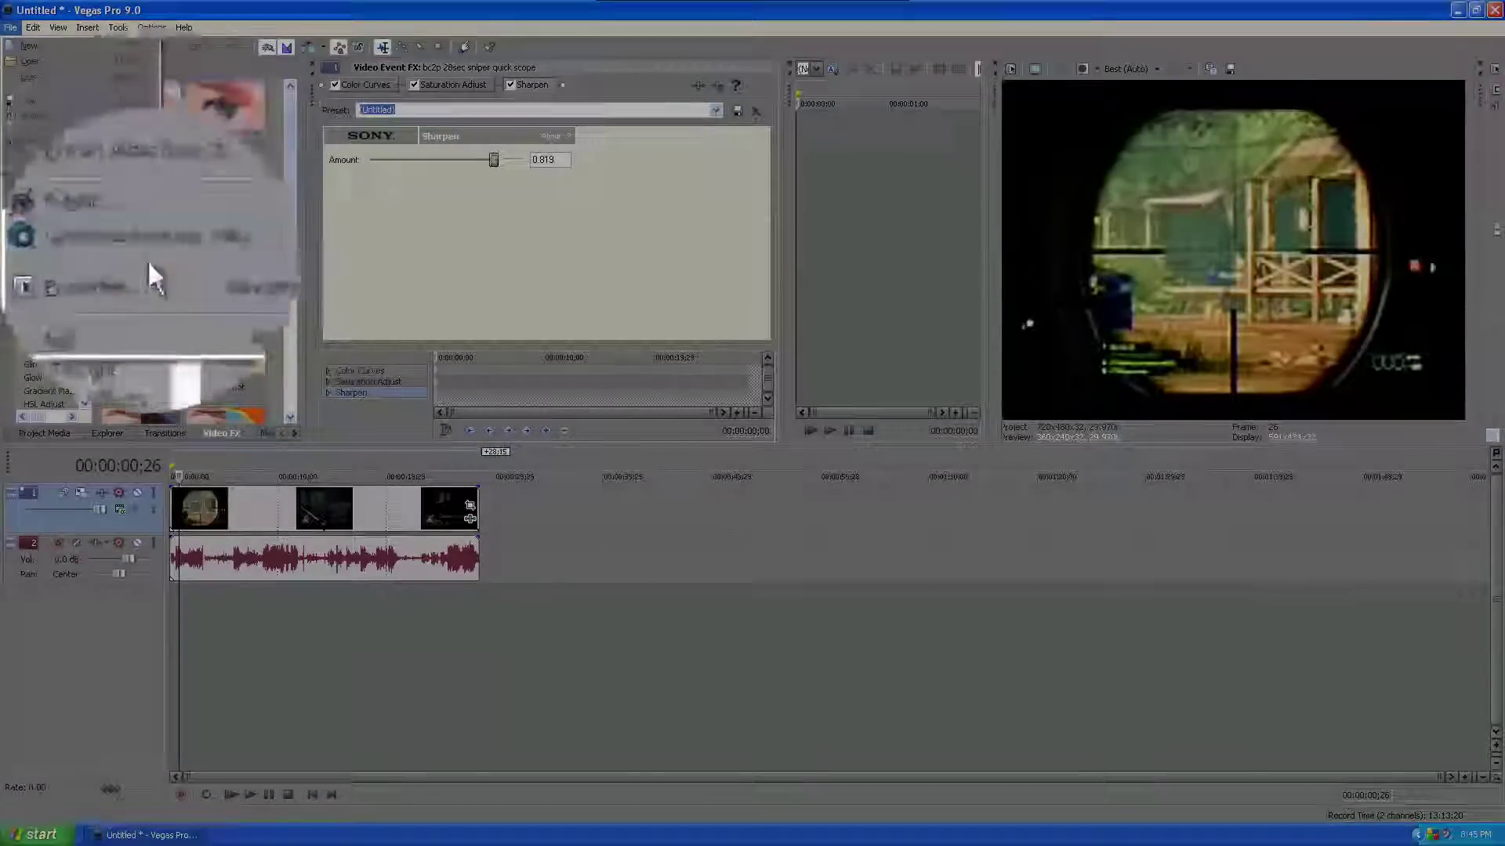
left_click(138, 271)
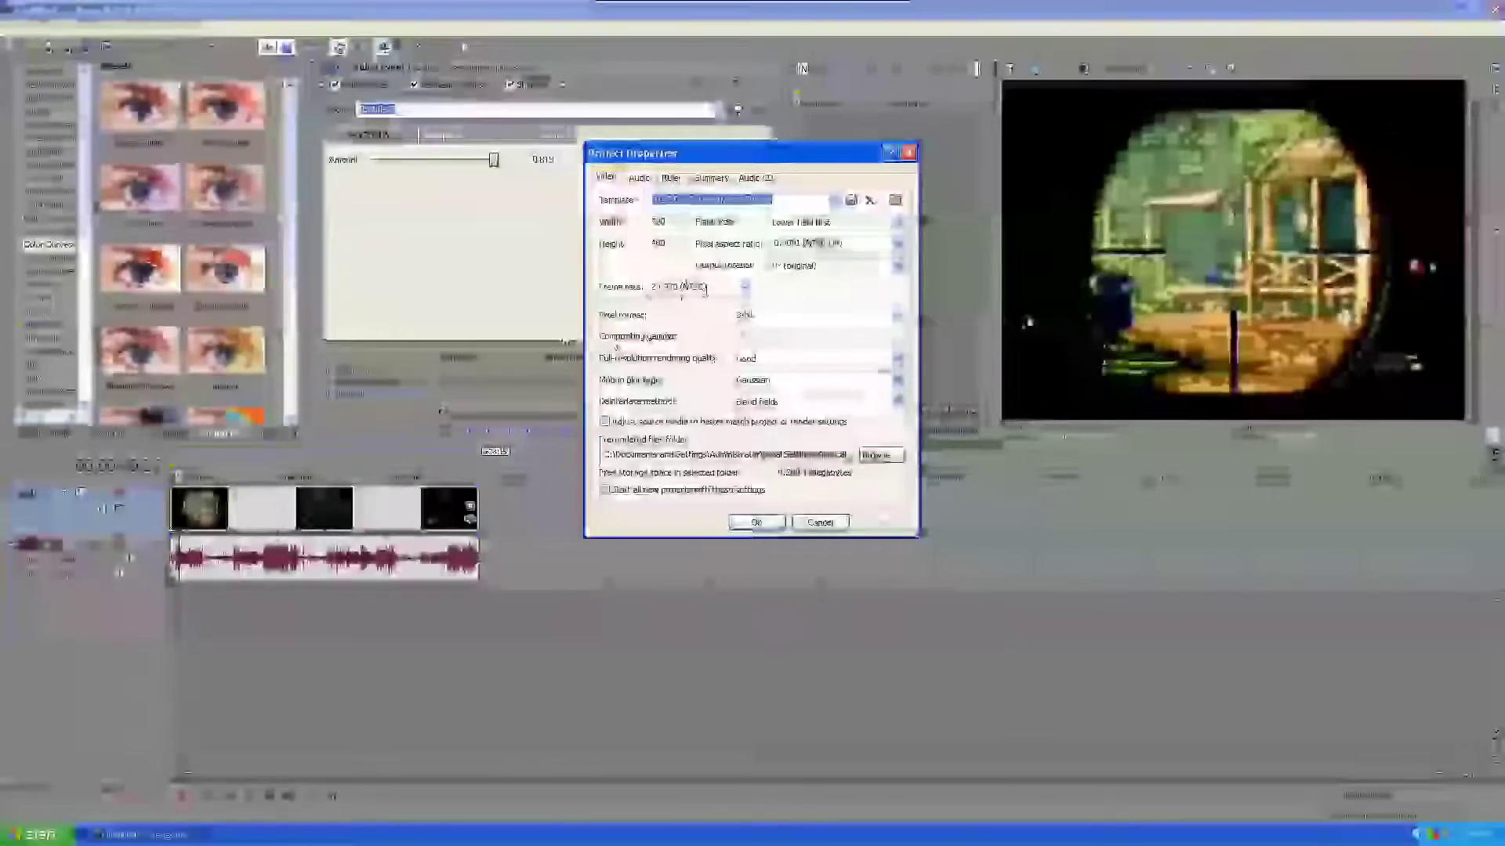
left_click(834, 202)
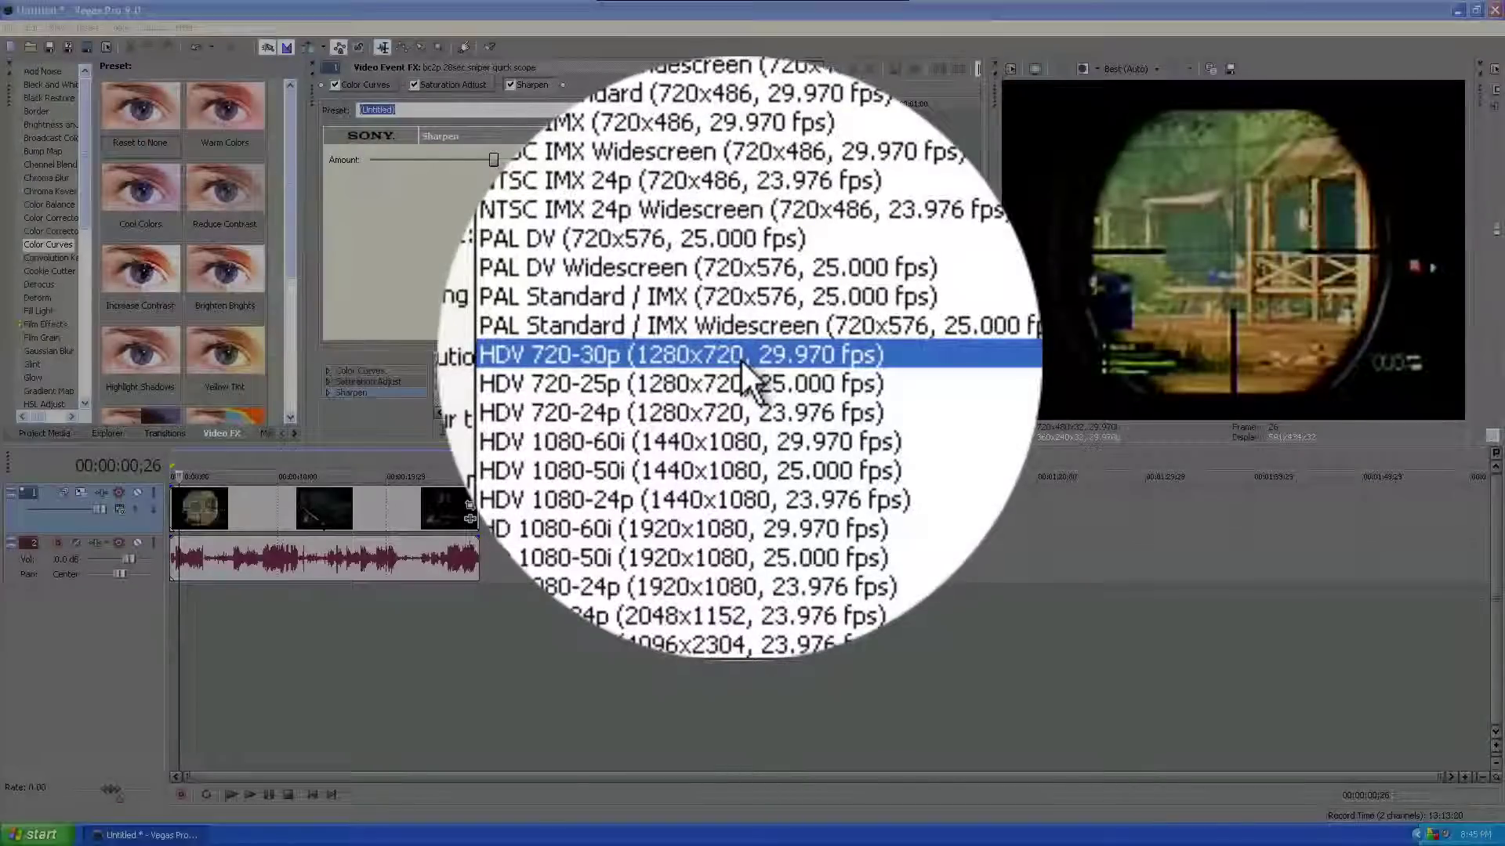
left_click(739, 359)
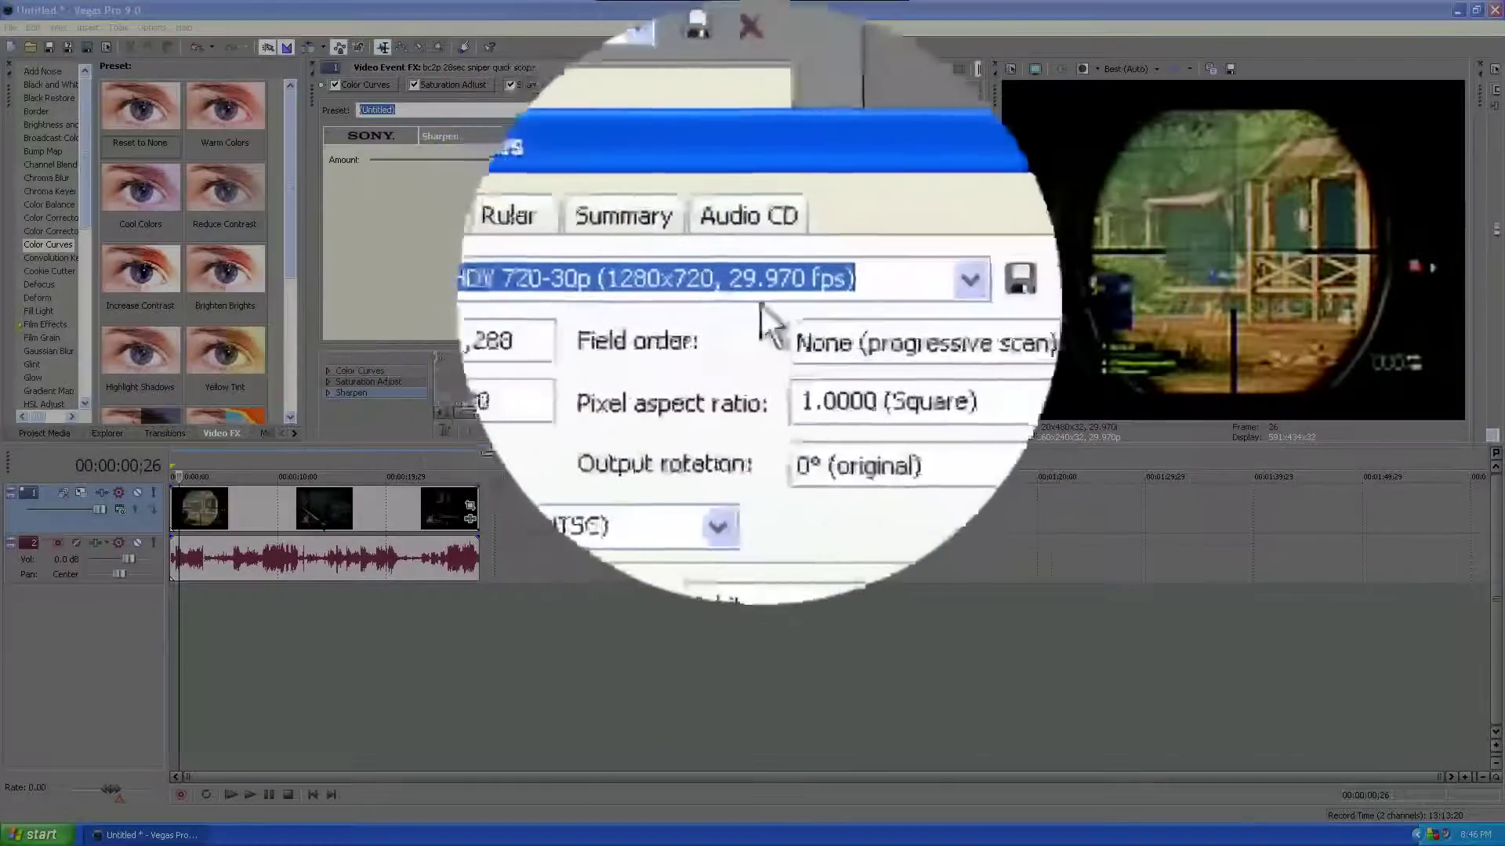
left_click(796, 327)
left_click(799, 338)
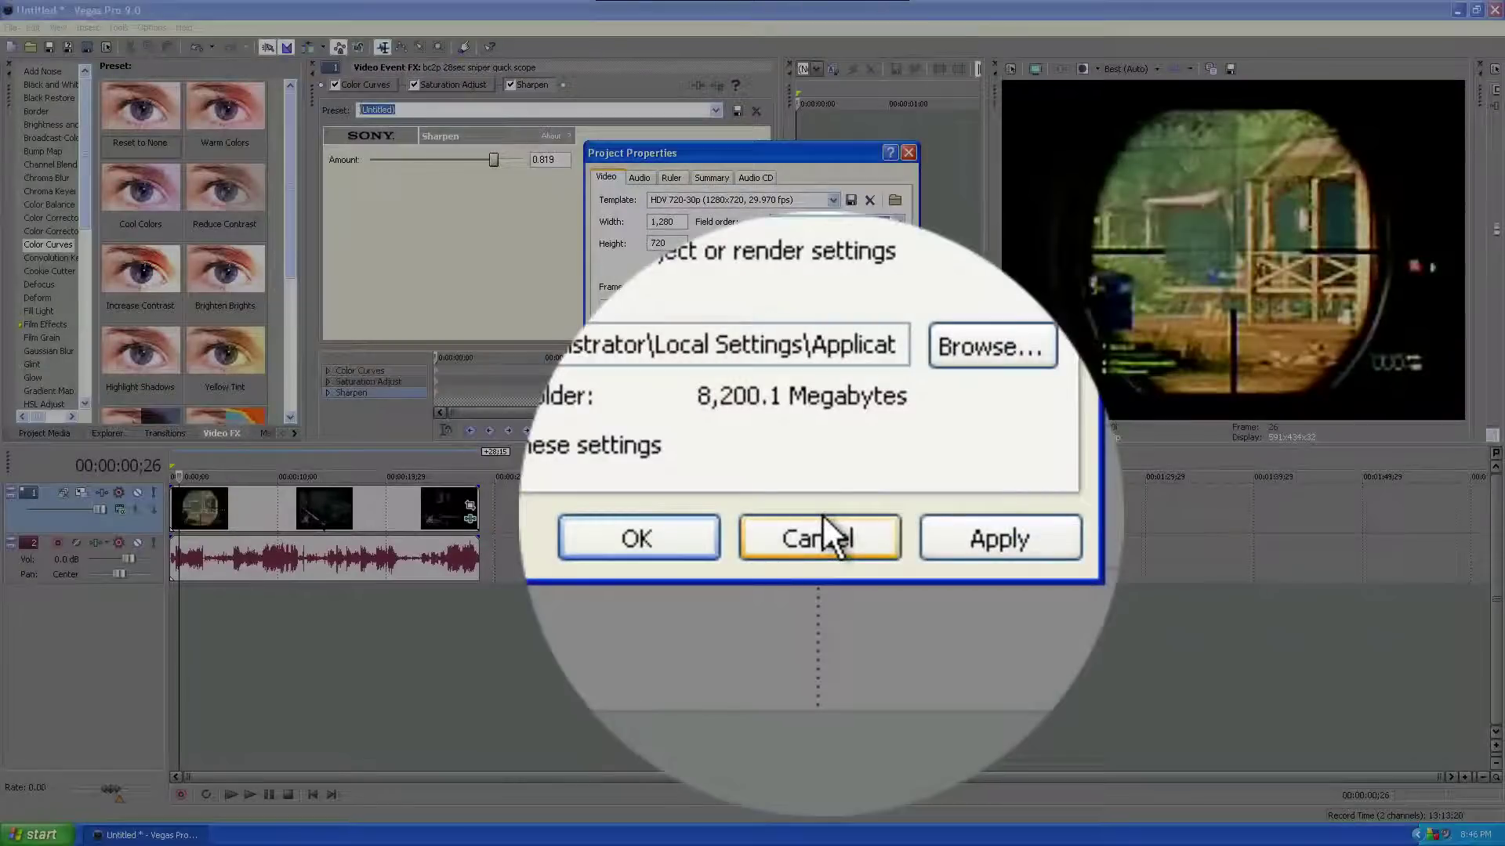
left_click(822, 514)
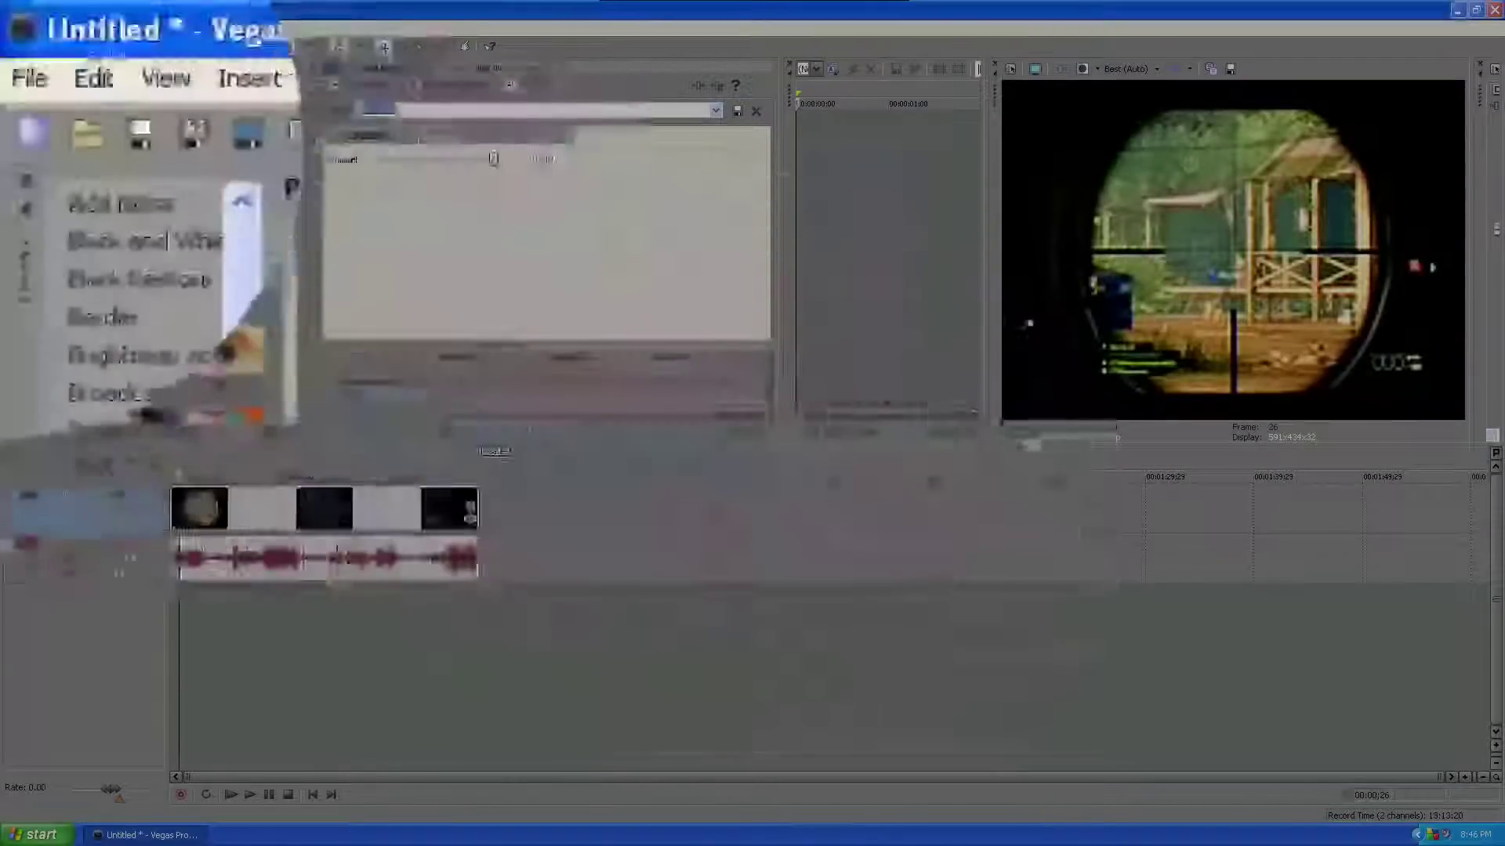
- Start rendering the project as Windows Media Video V11 (*.wmv) with the 6 Mbps HD 720-30p Video template
left_click(29, 78)
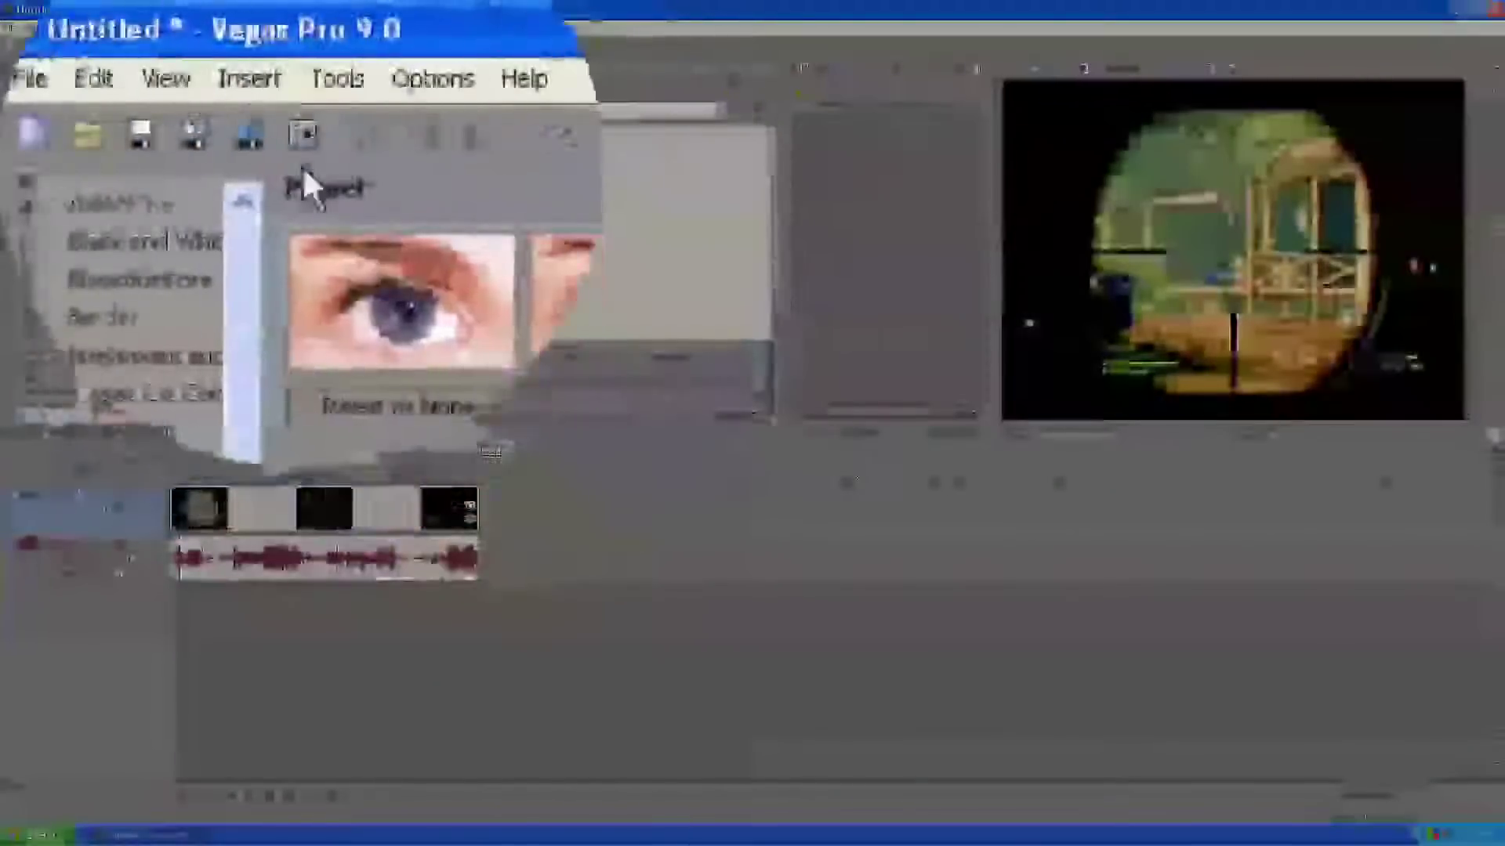
left_click(29, 78)
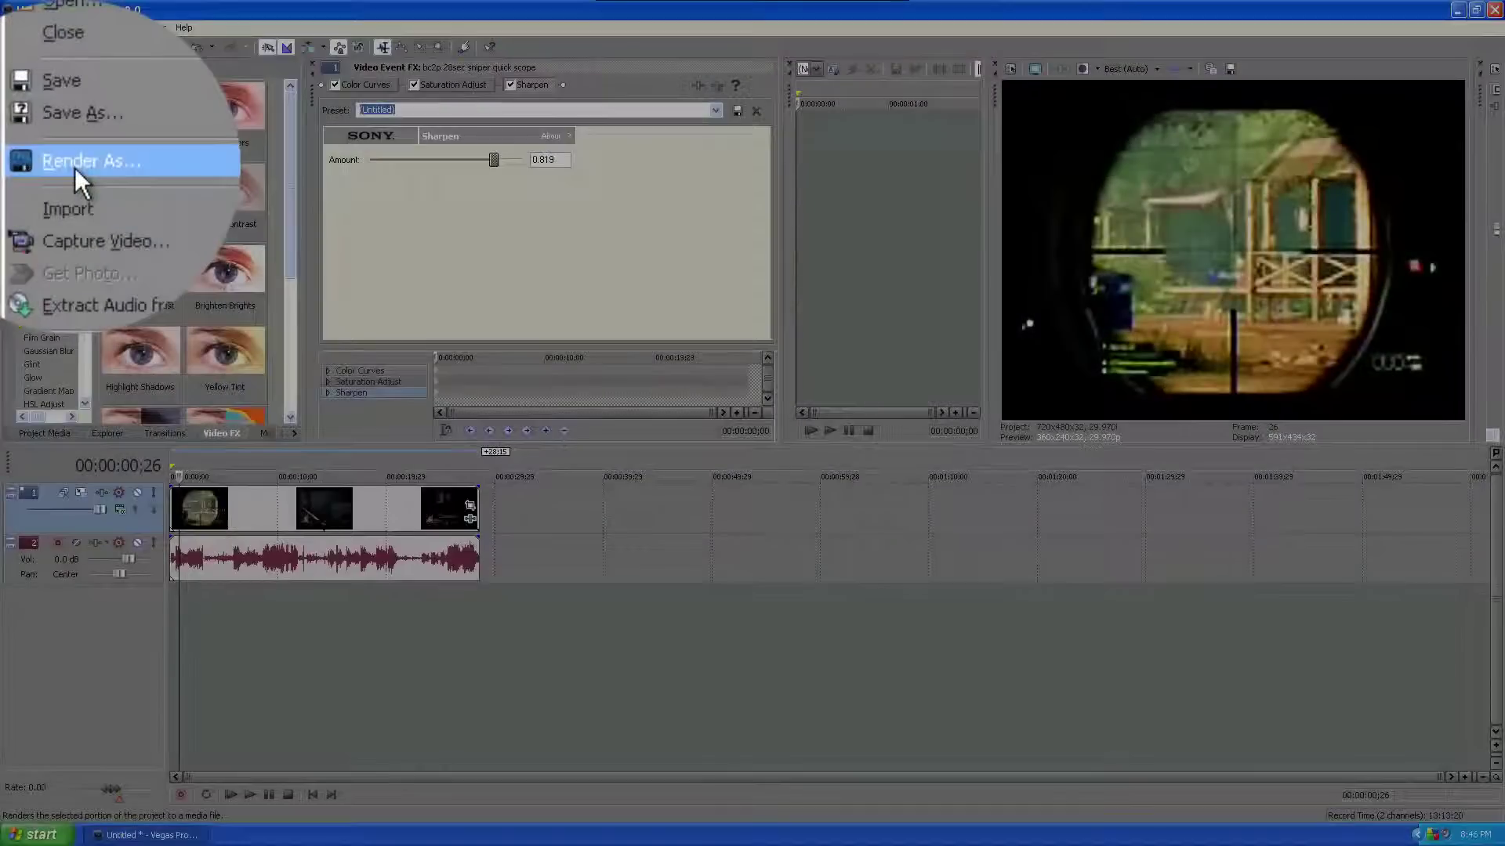
left_click(73, 168)
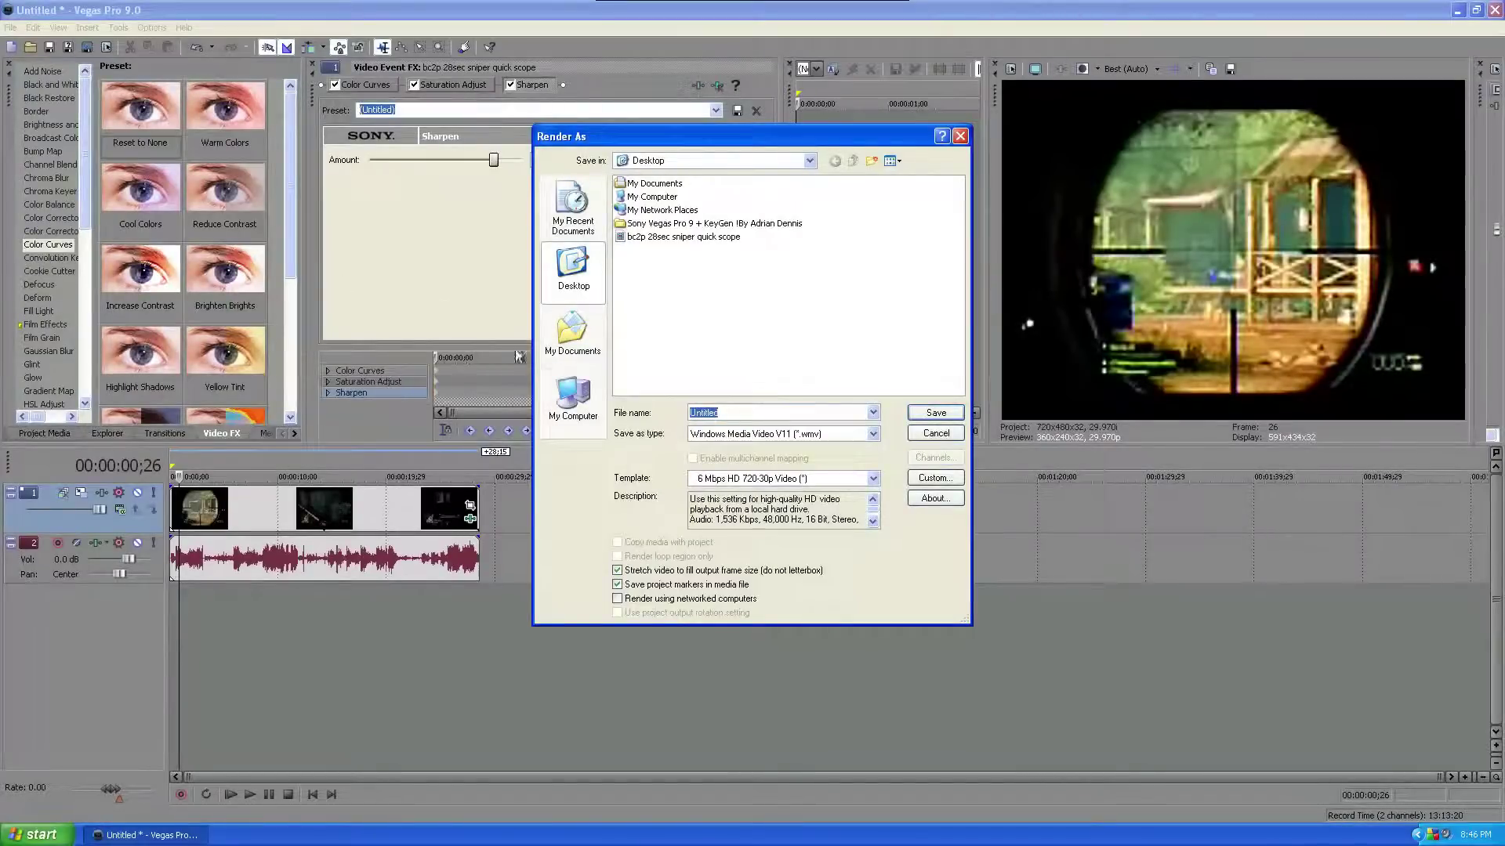
left_click(796, 474)
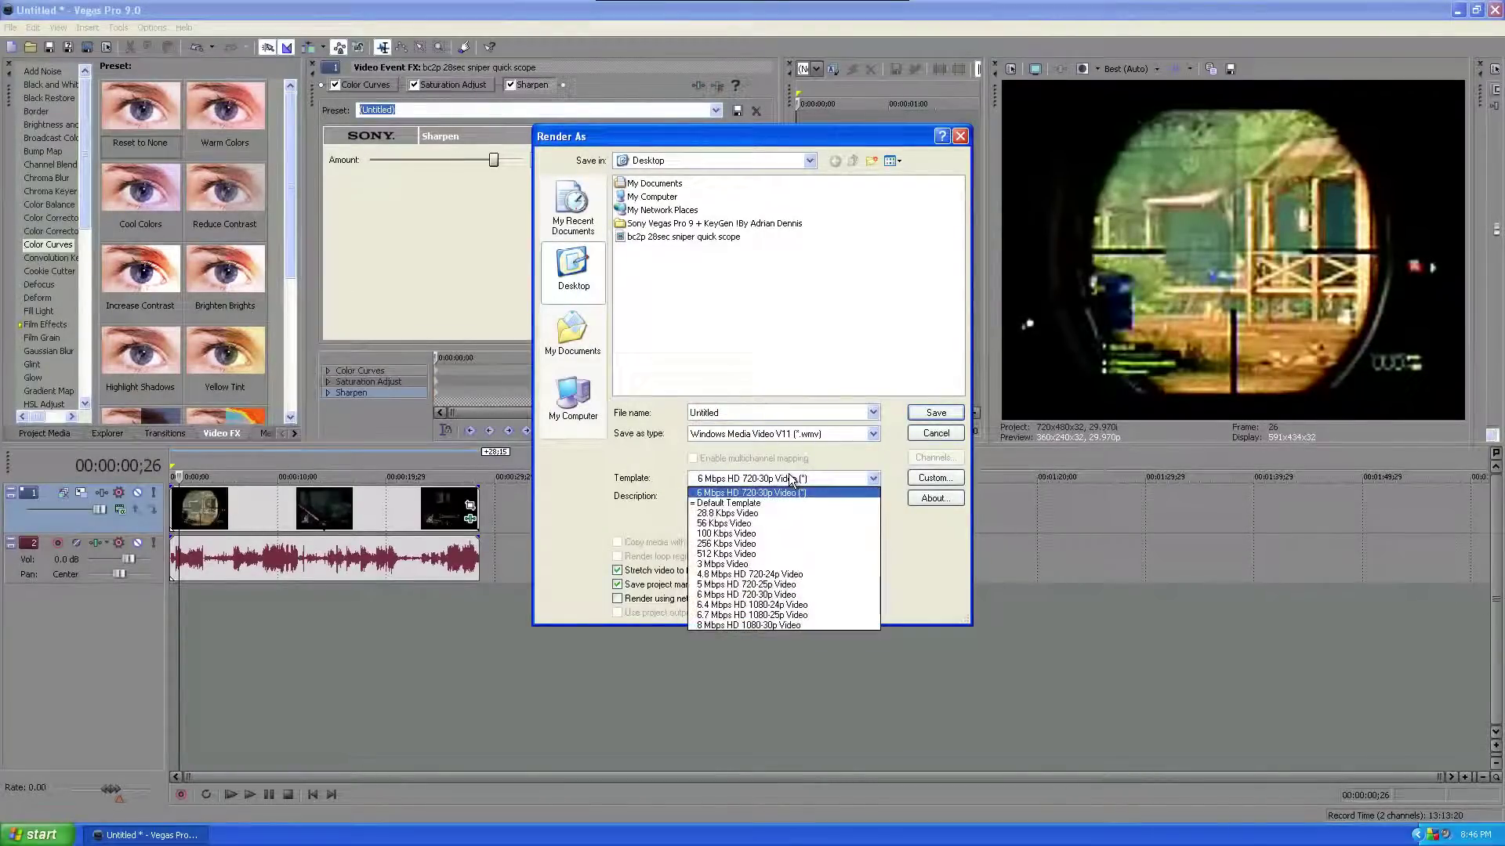
left_click(800, 480)
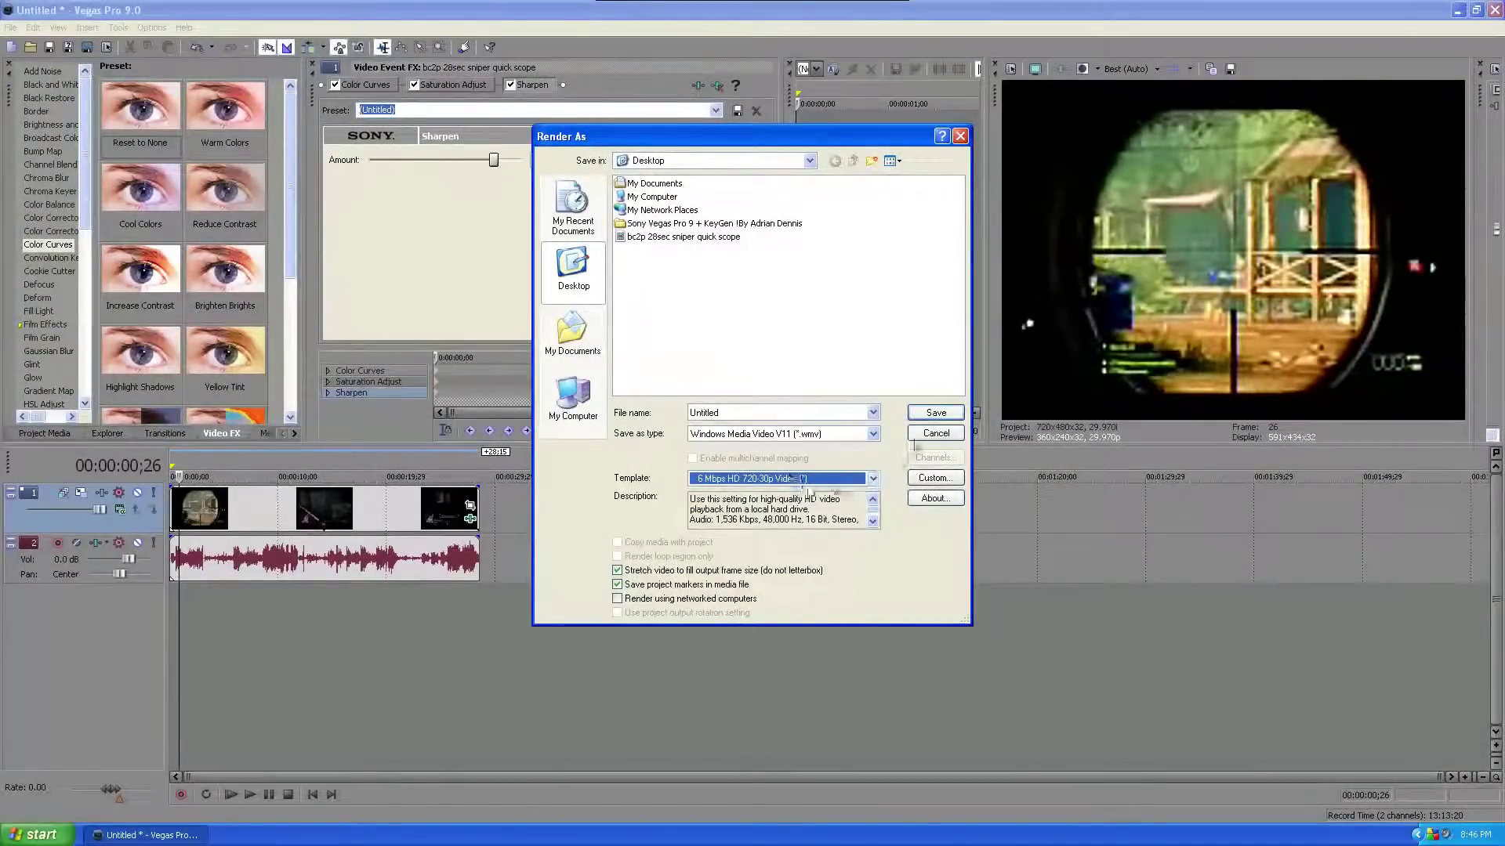
left_click(840, 434)
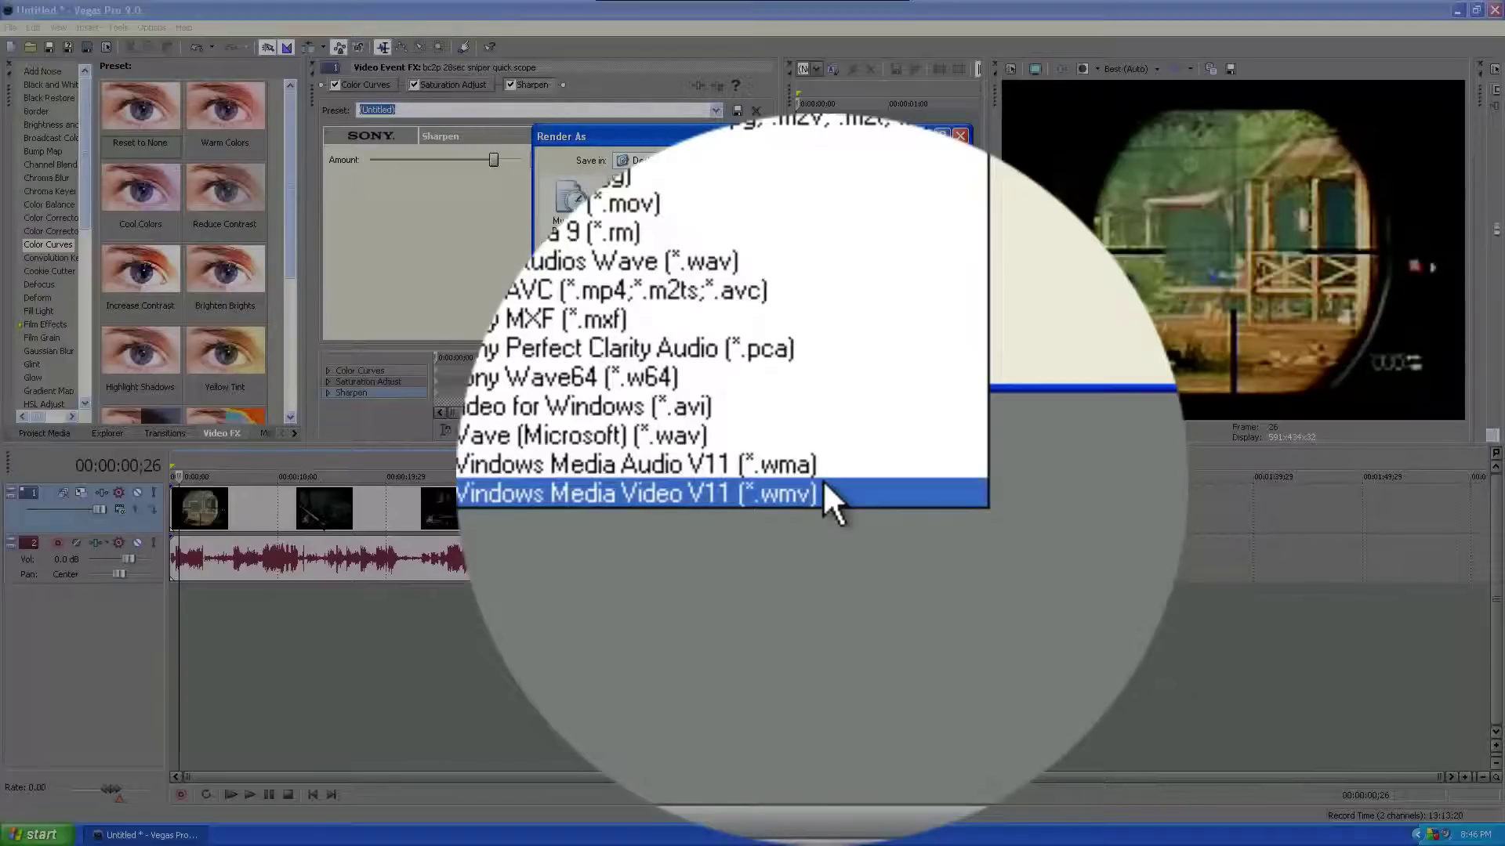
left_click(823, 482)
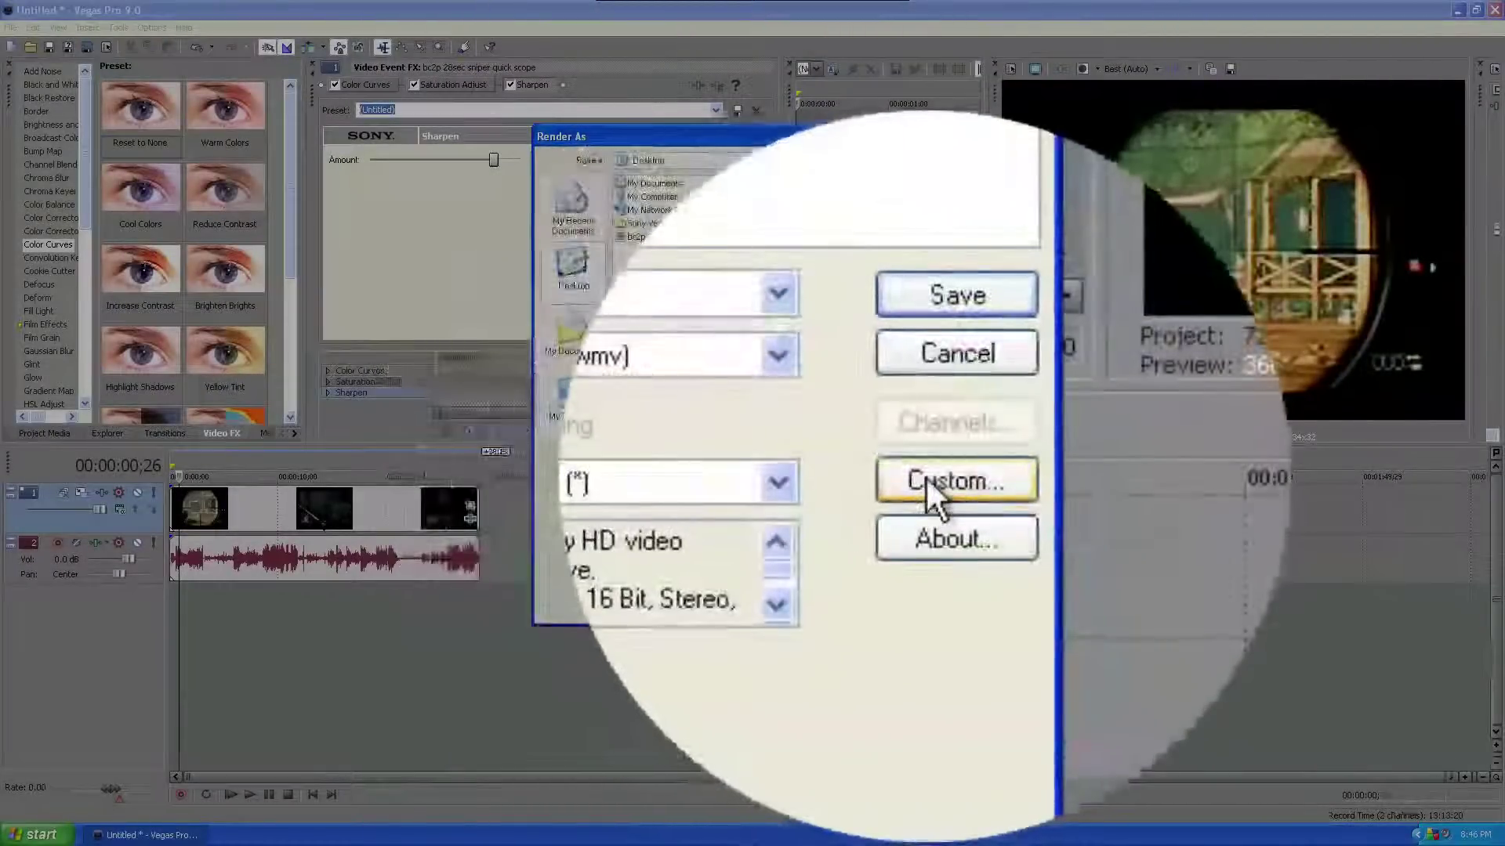
- In the custom render settings, choose CBR audio at 192 kbps, 48 kHz, stereo, and the 6 Mbps HD 720-30p Video template
left_click(929, 482)
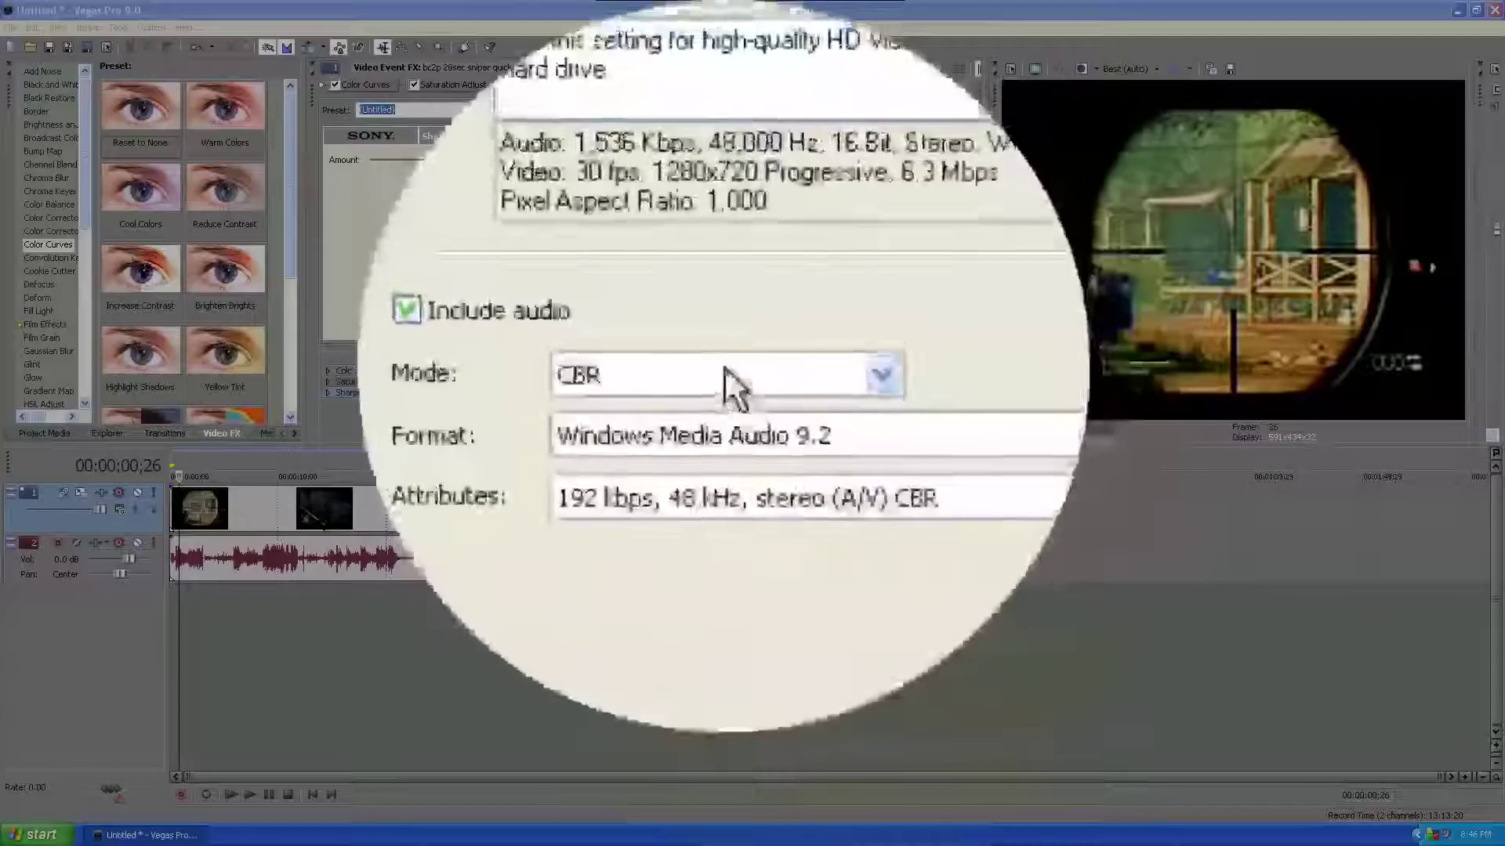
left_click(721, 370)
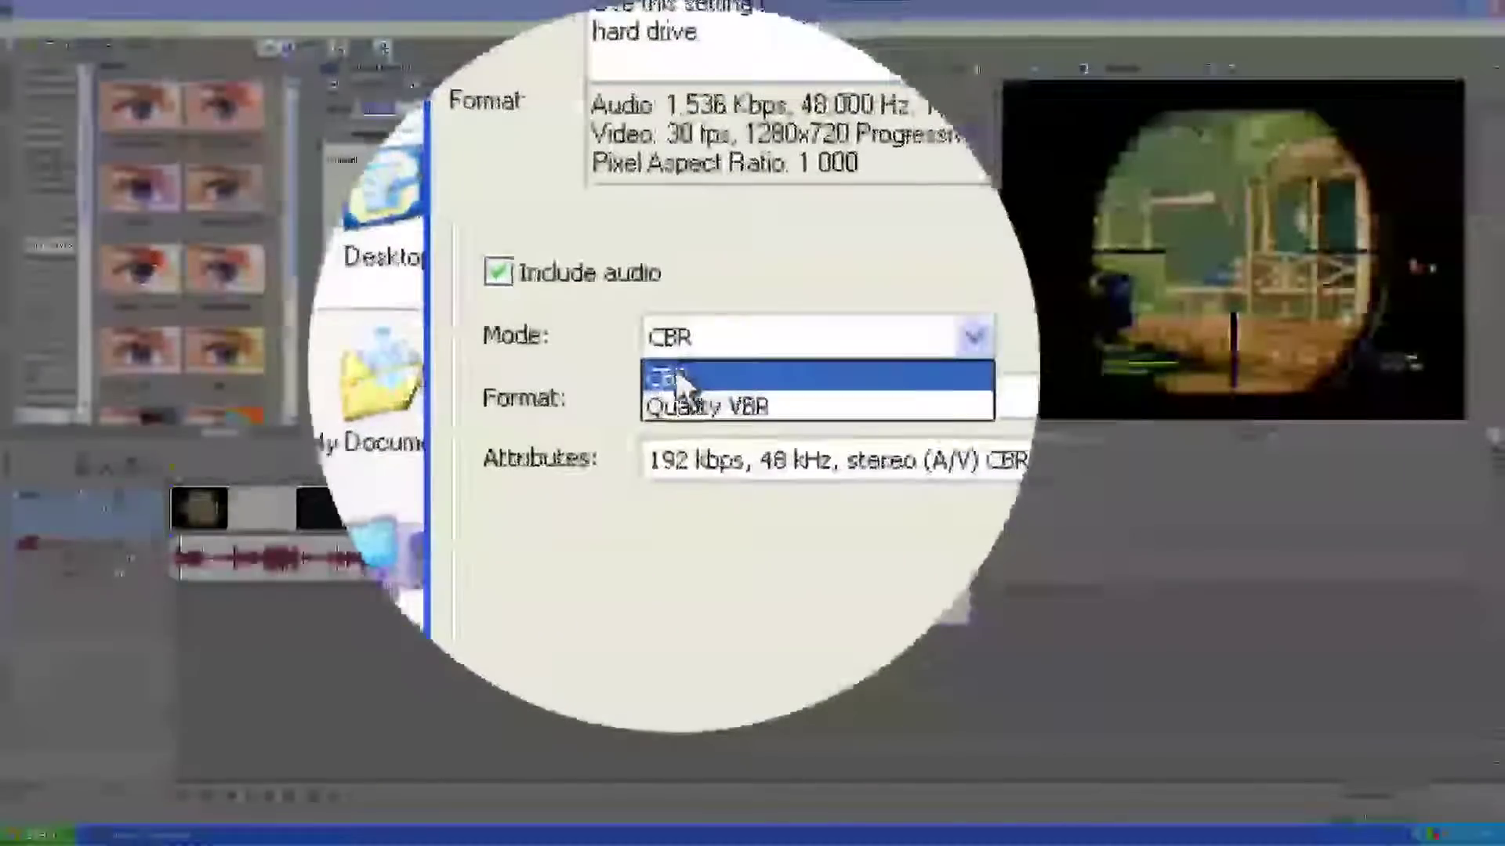
left_click(674, 365)
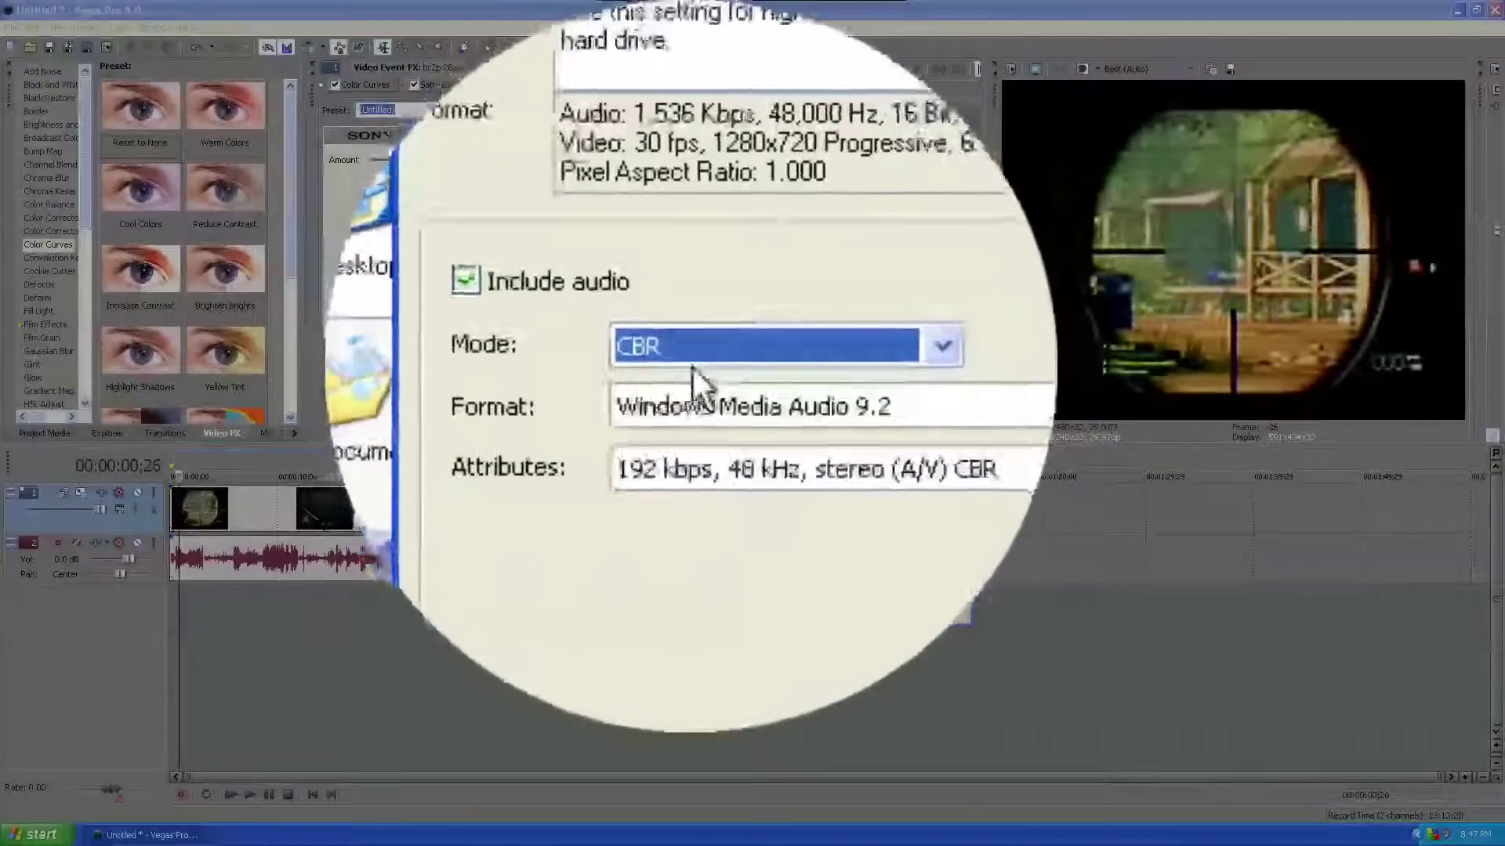
left_click(717, 365)
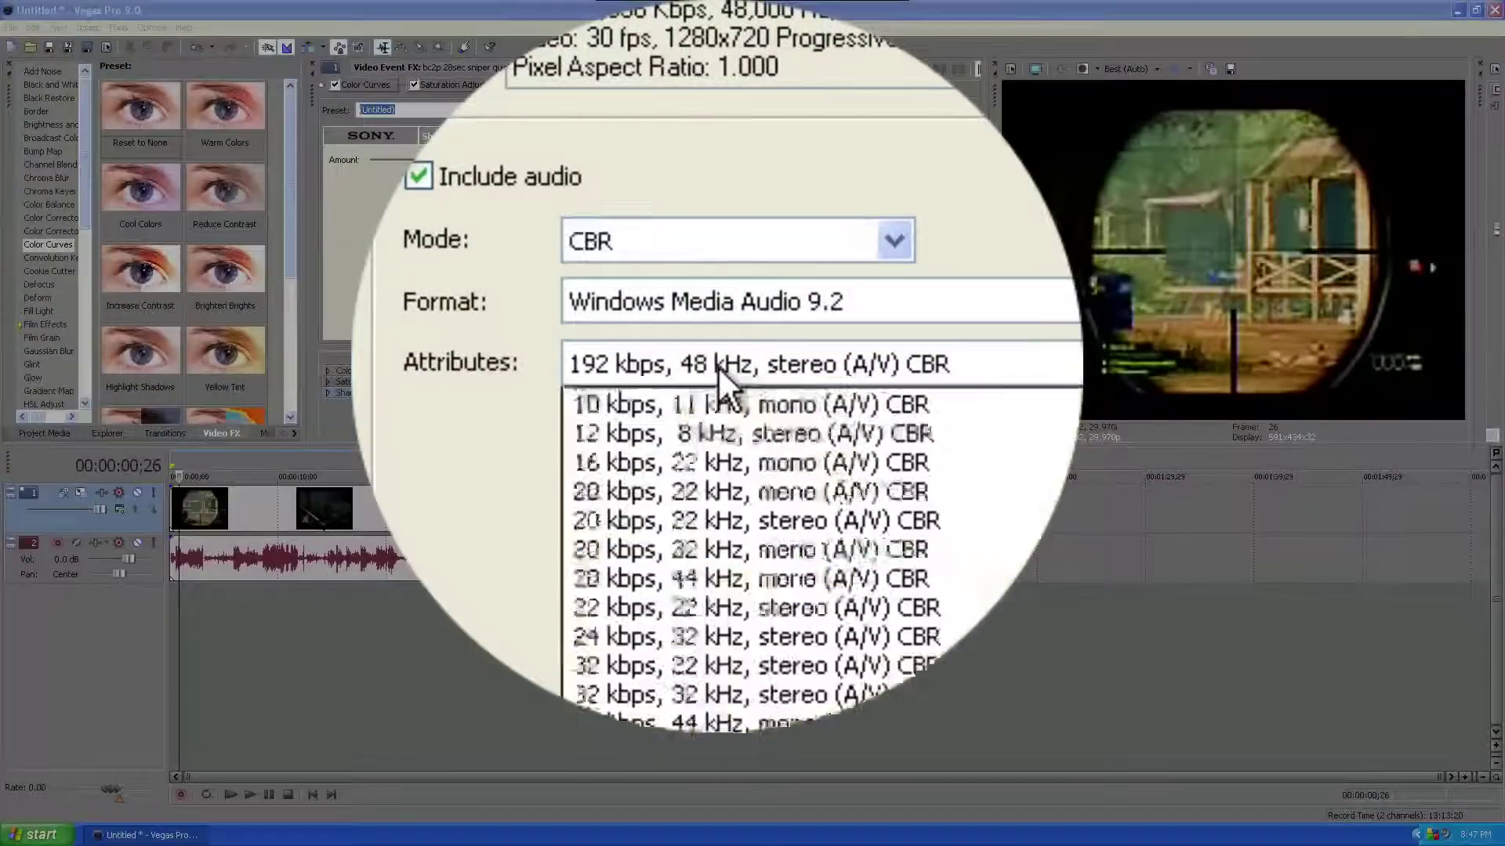
scroll(717, 365, "down", 10)
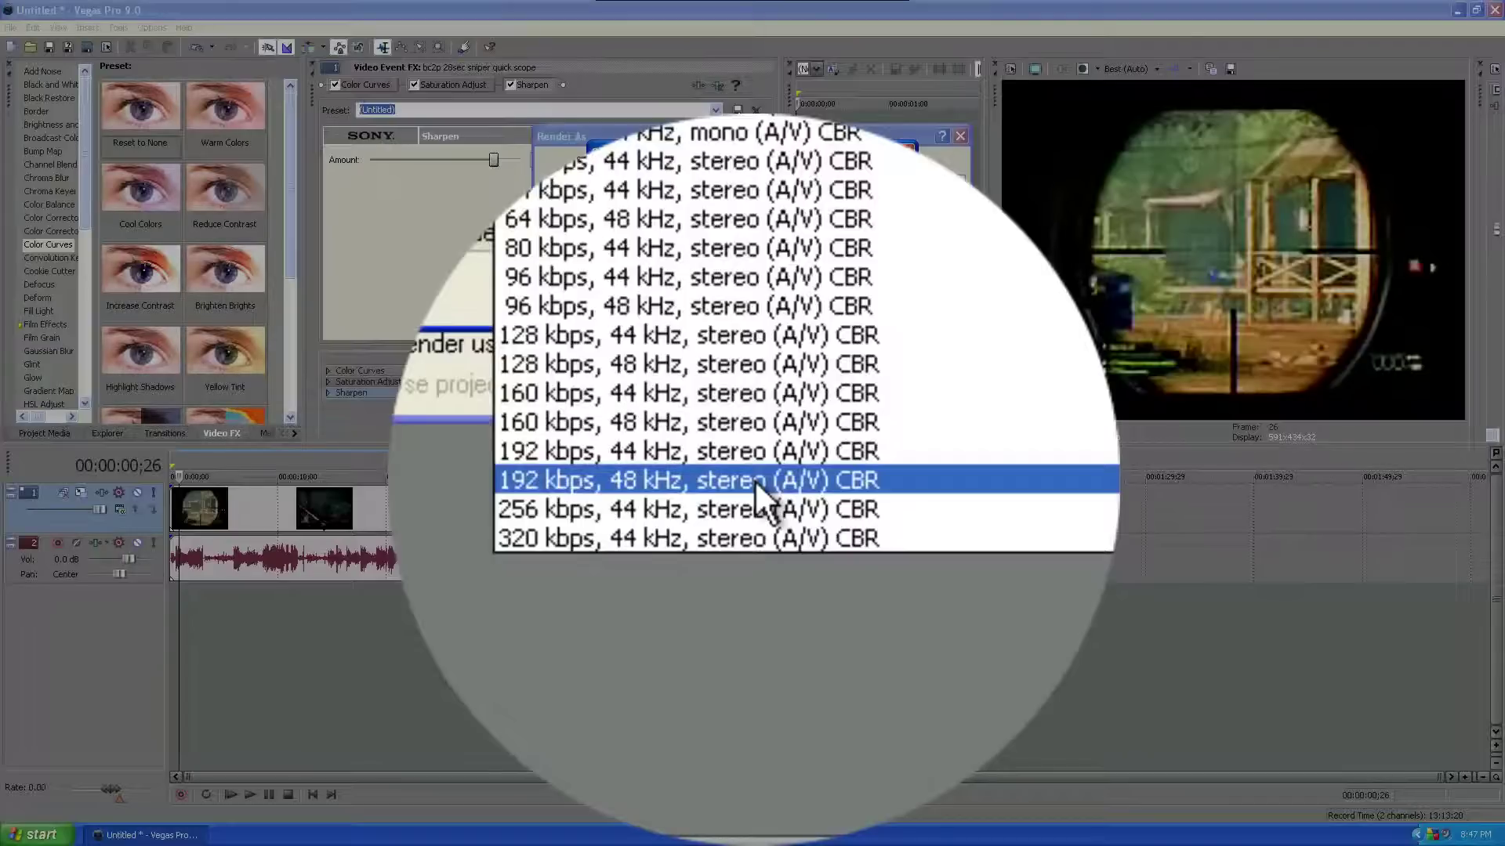
left_click(755, 479)
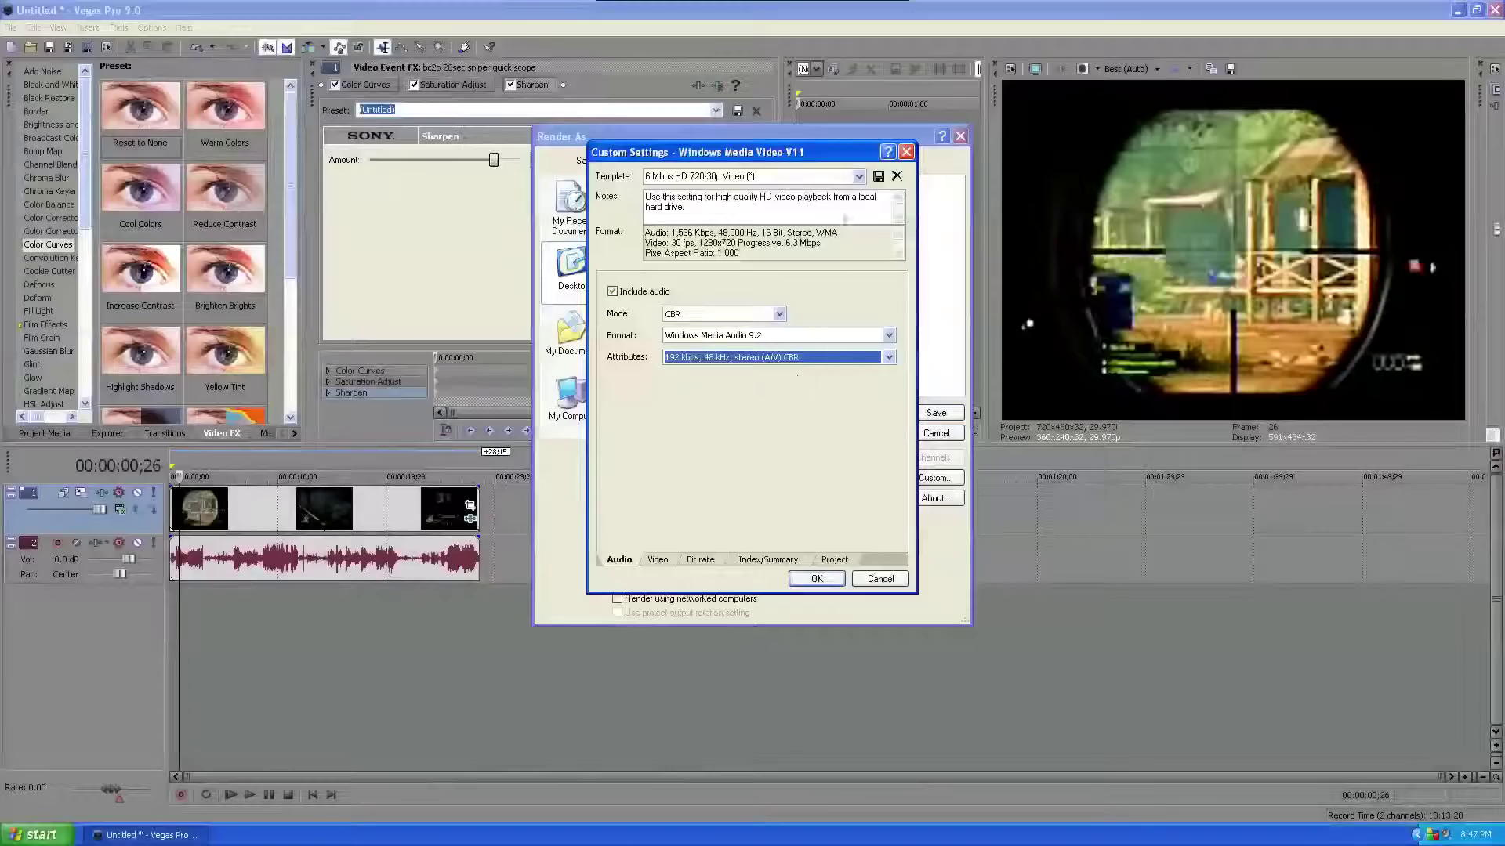
left_click(859, 177)
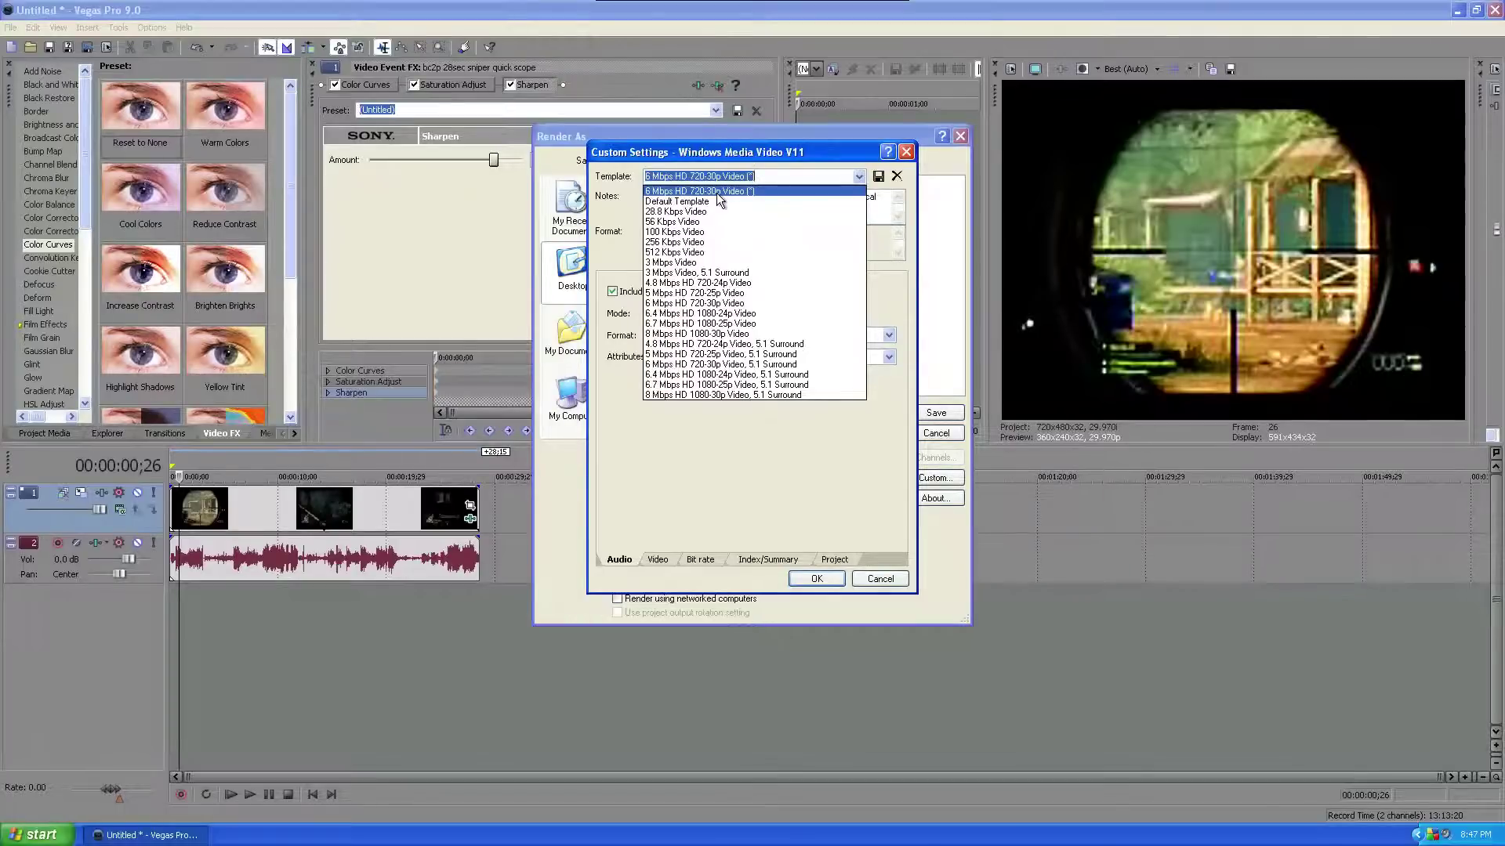
left_click(716, 192)
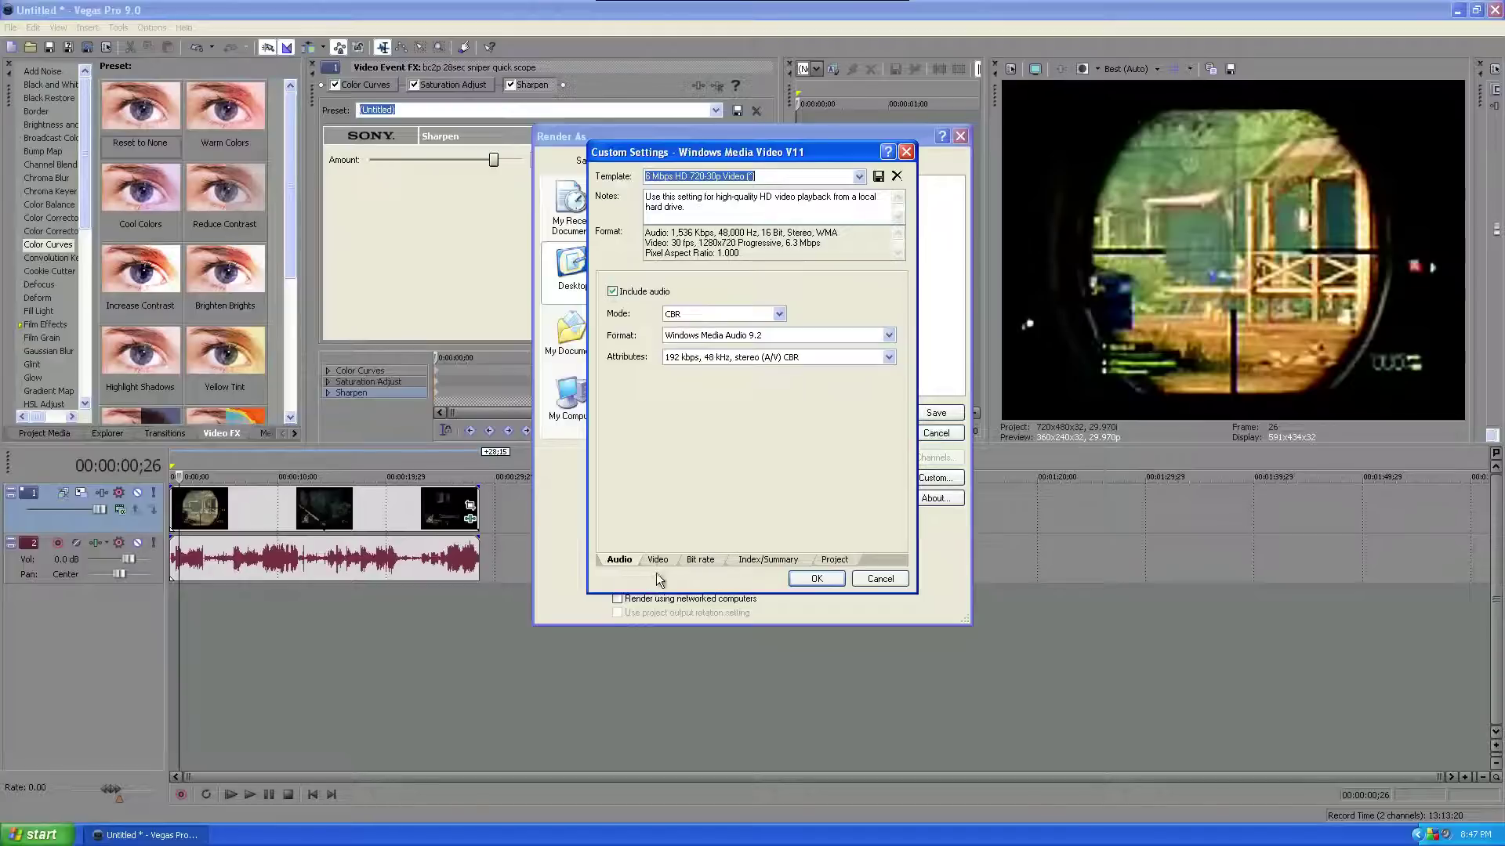
- Choose CBR mode, Windows Media Video 9 format, 1.000 (Square) pixel aspect ratio and 30.000 fps for the rendered video
left_click(658, 561)
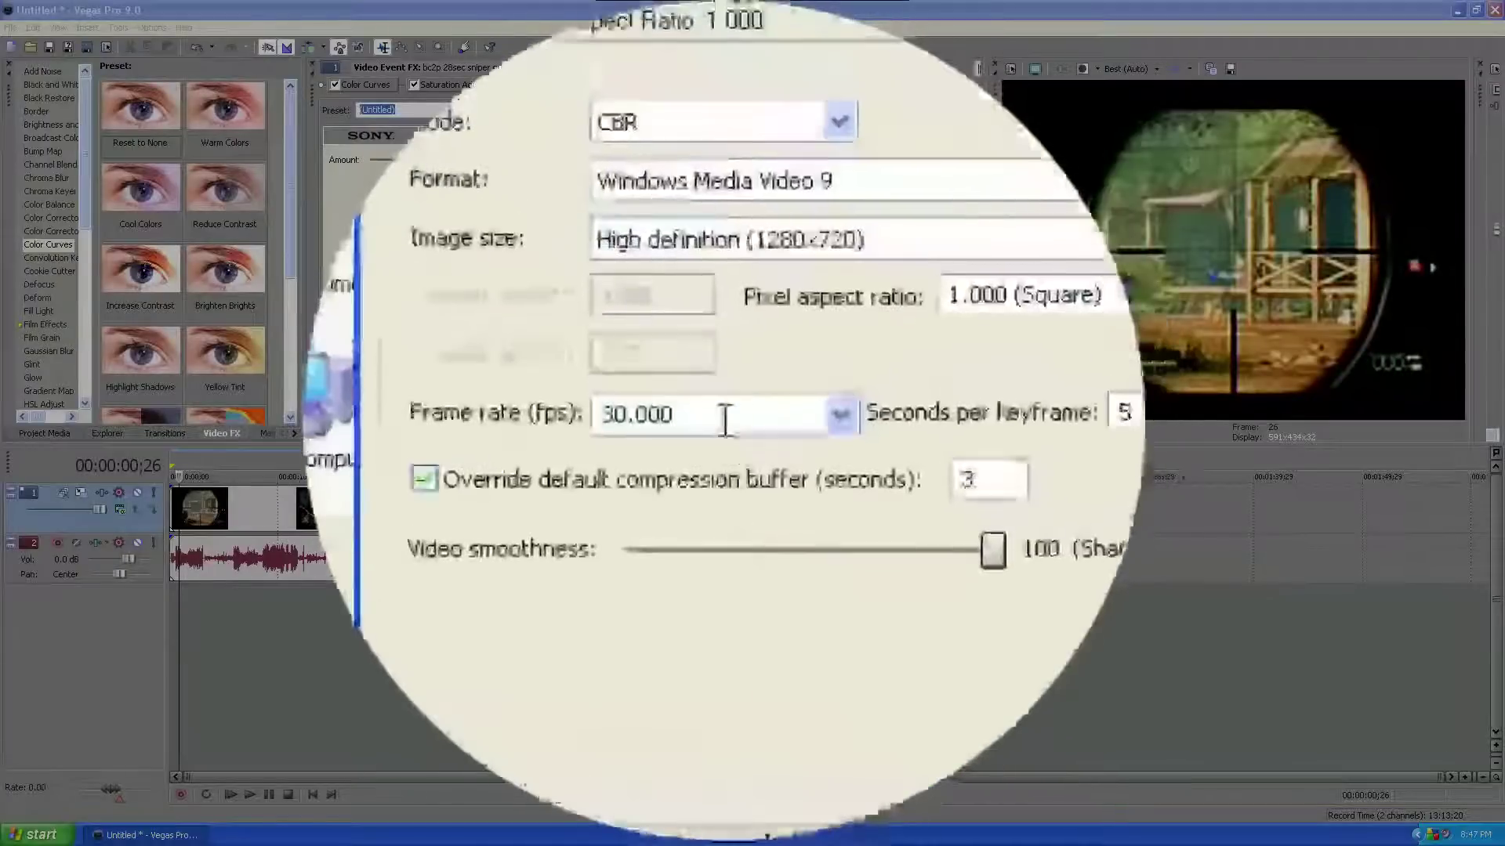
left_click(733, 420)
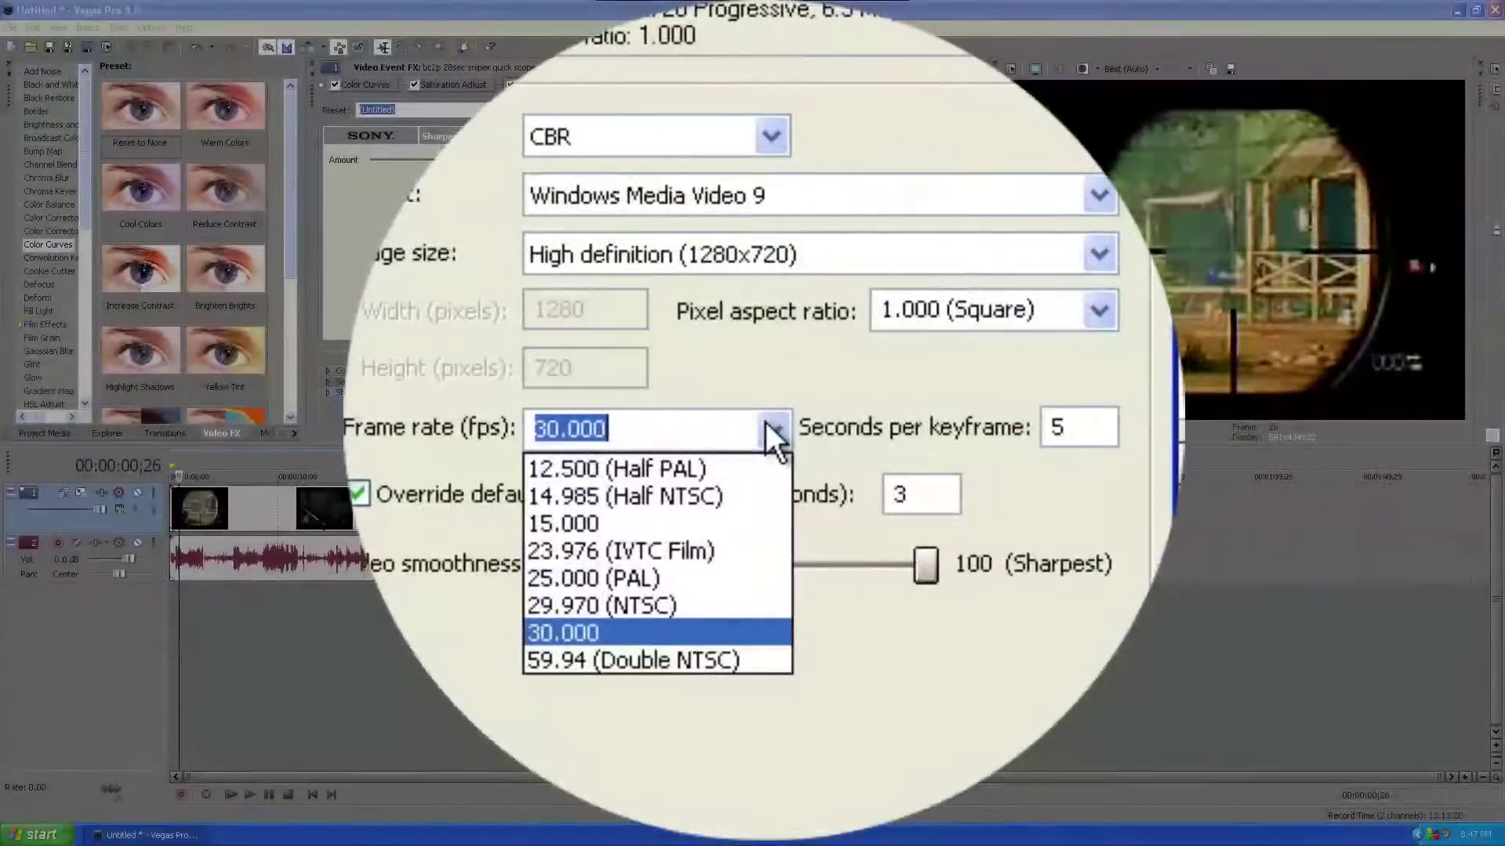
left_click(711, 430)
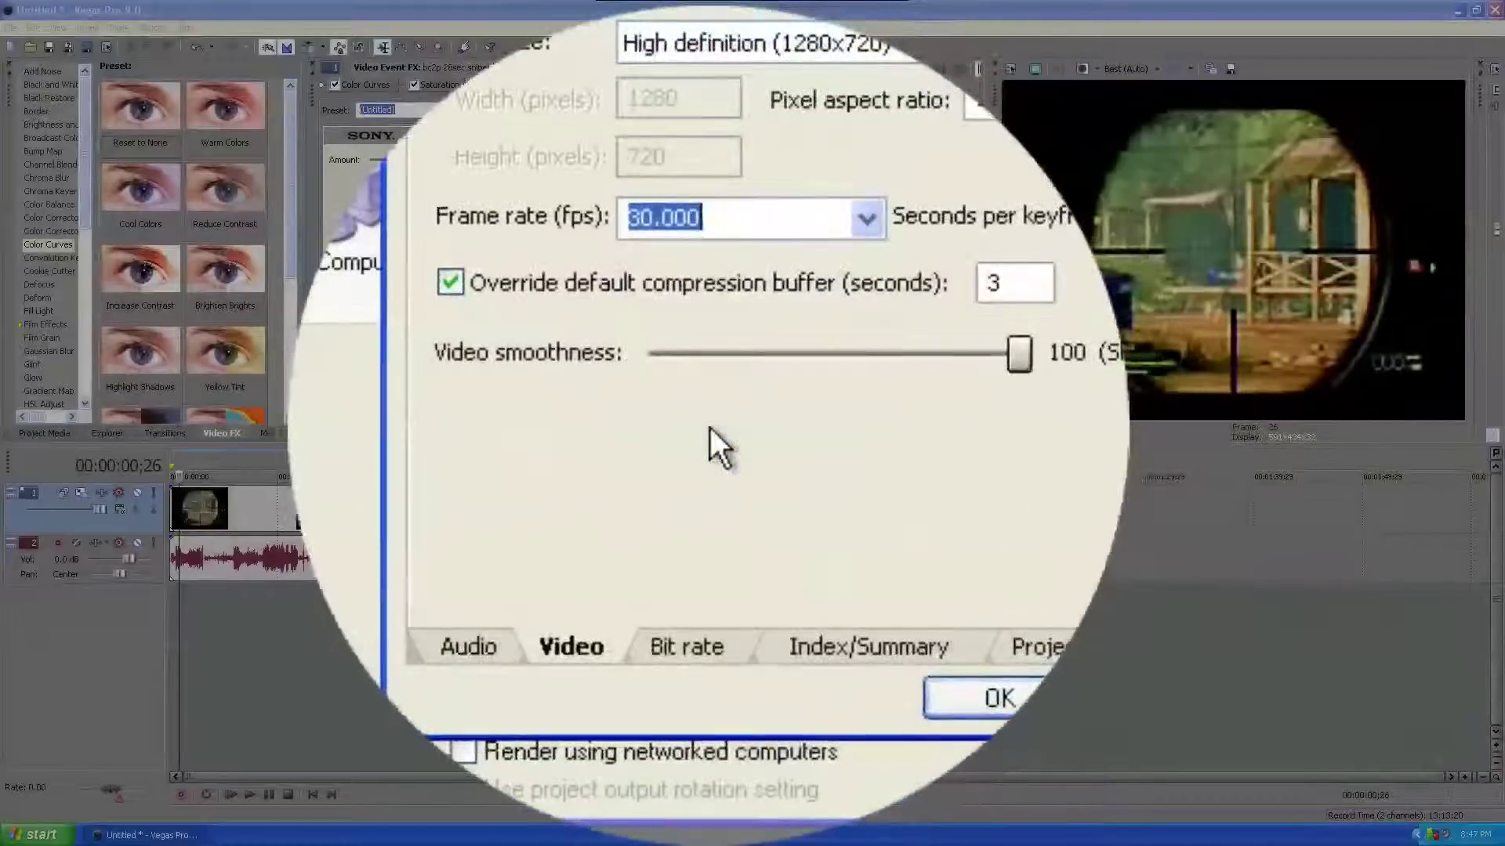
left_click_drag(829, 435, 867, 432)
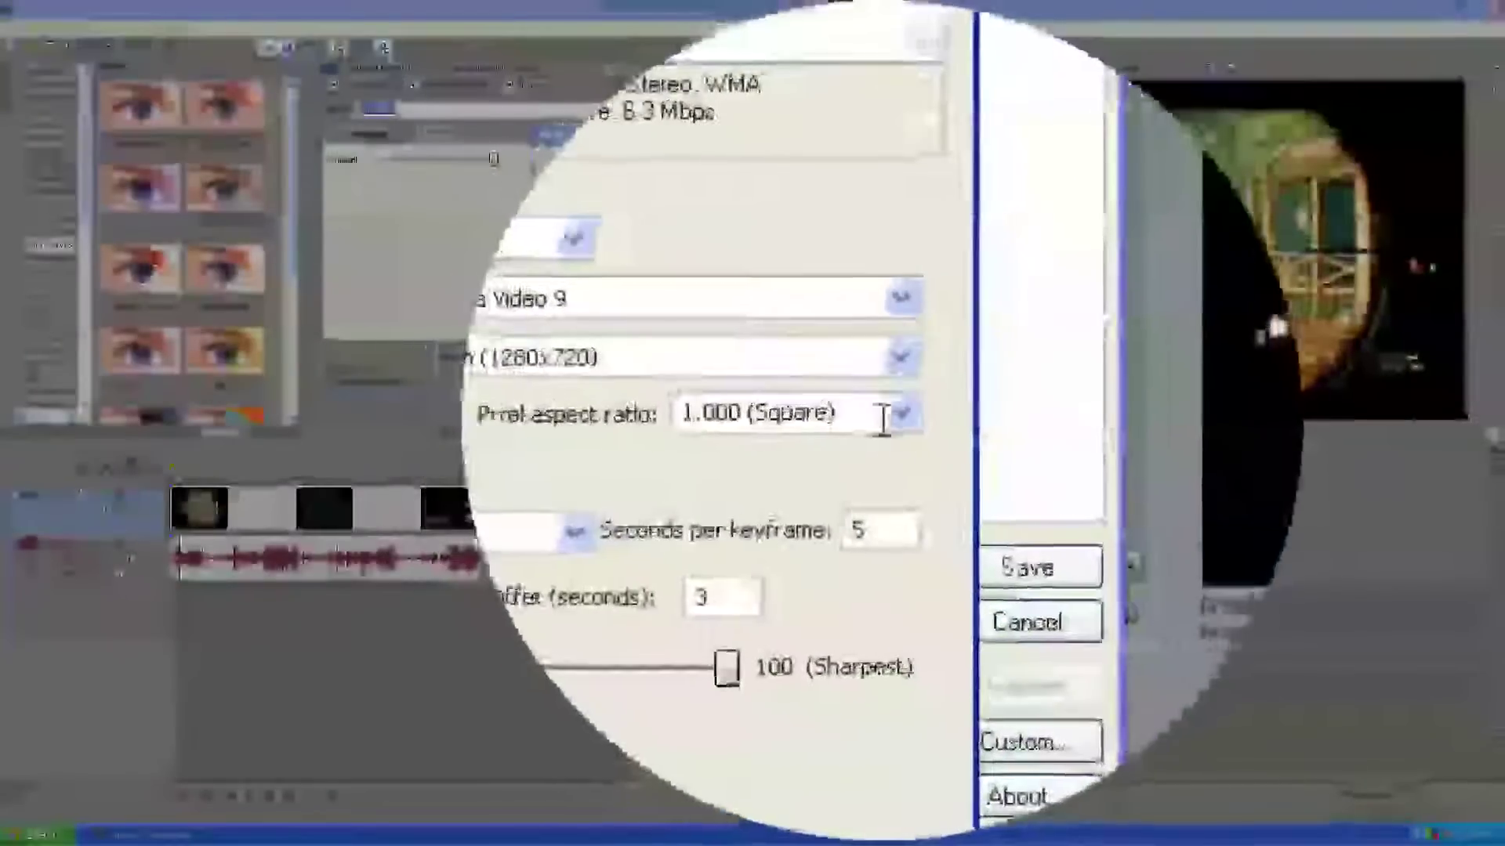
left_click(886, 422)
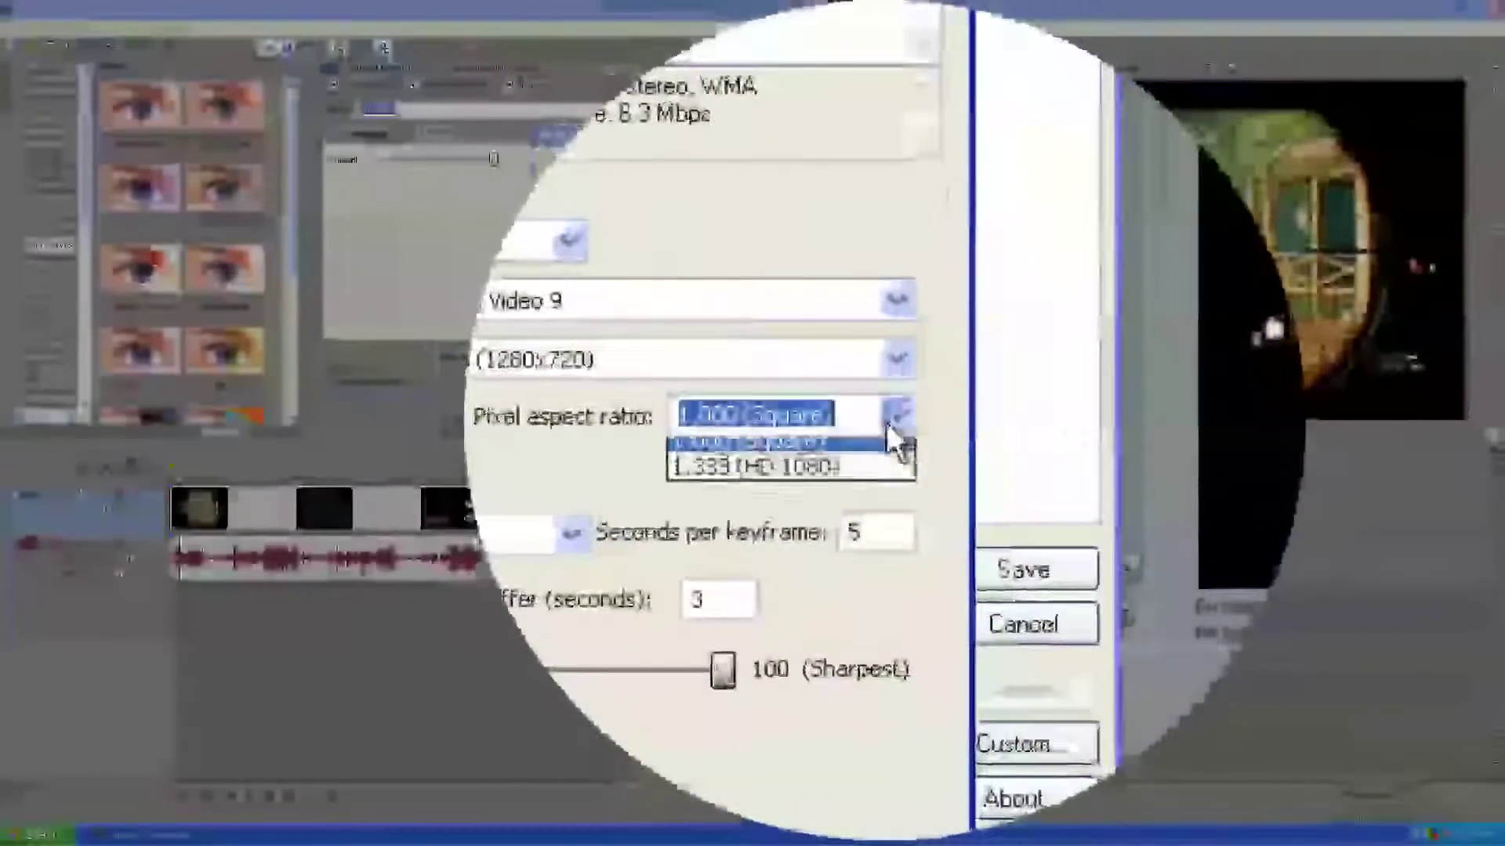
left_click(886, 420)
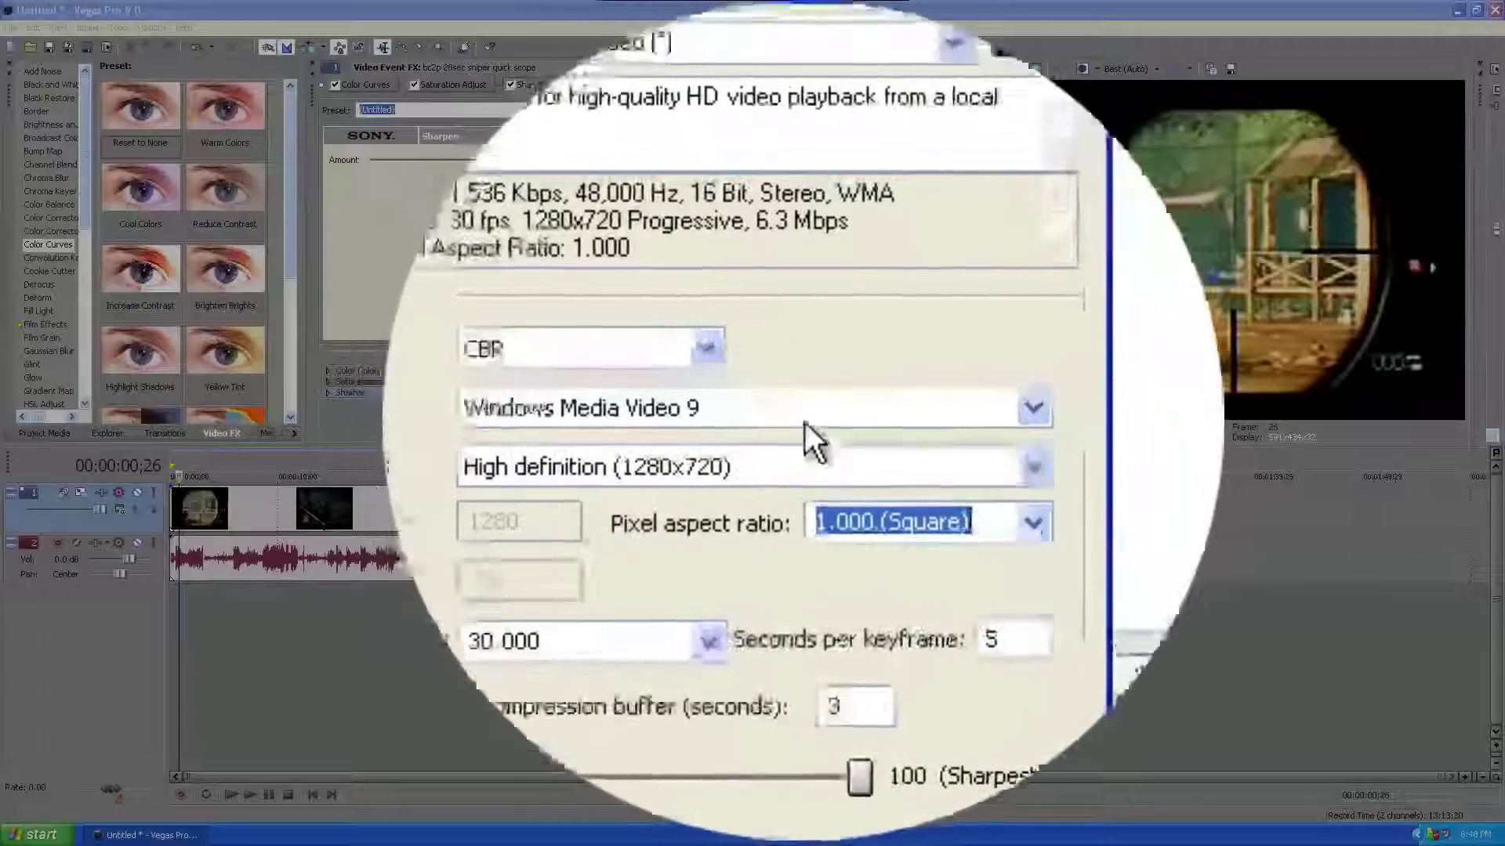
left_click(786, 365)
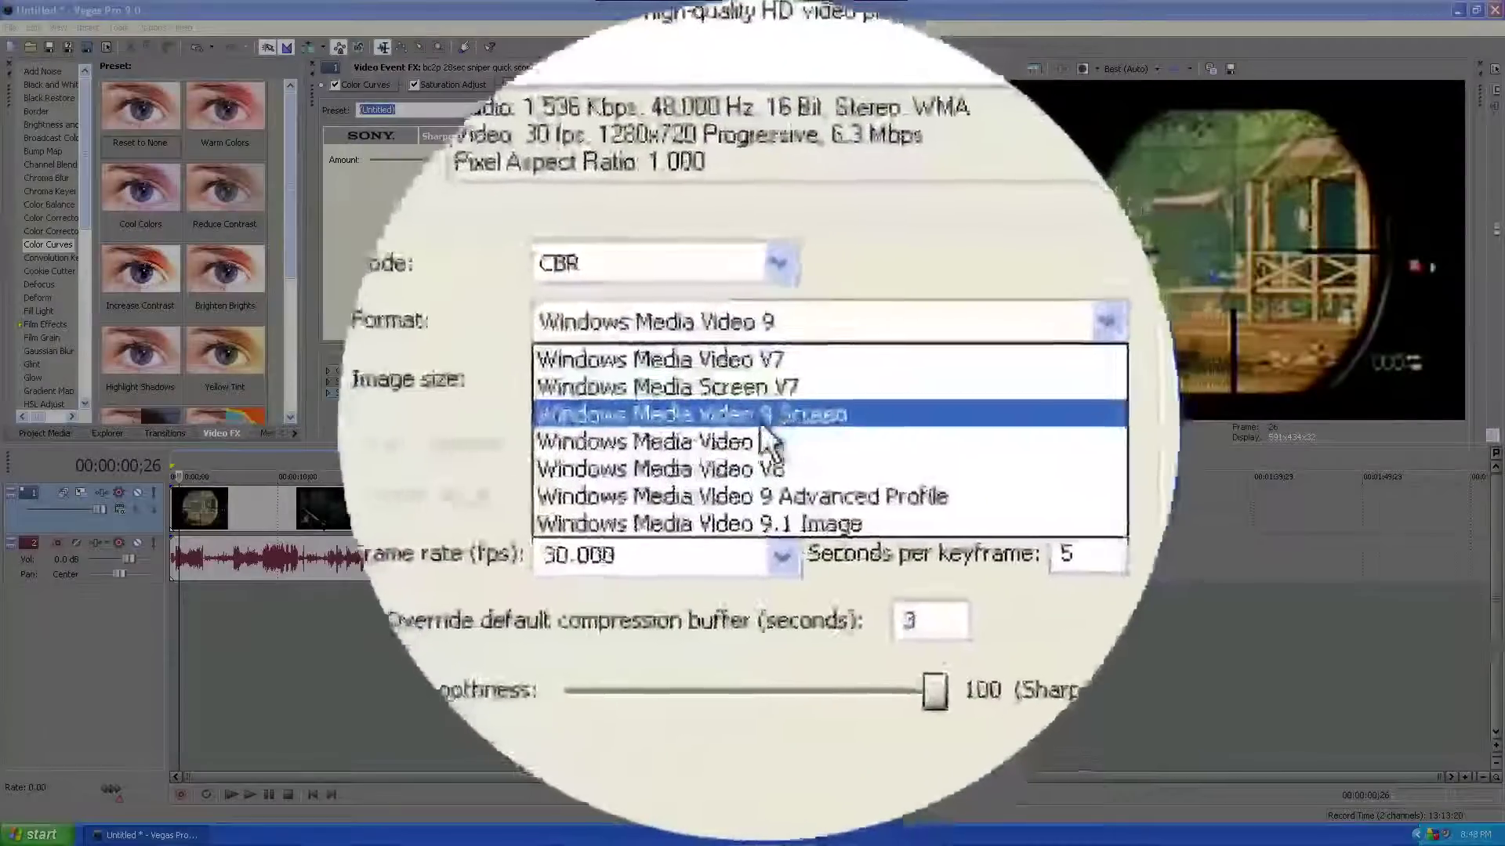
left_click(750, 428)
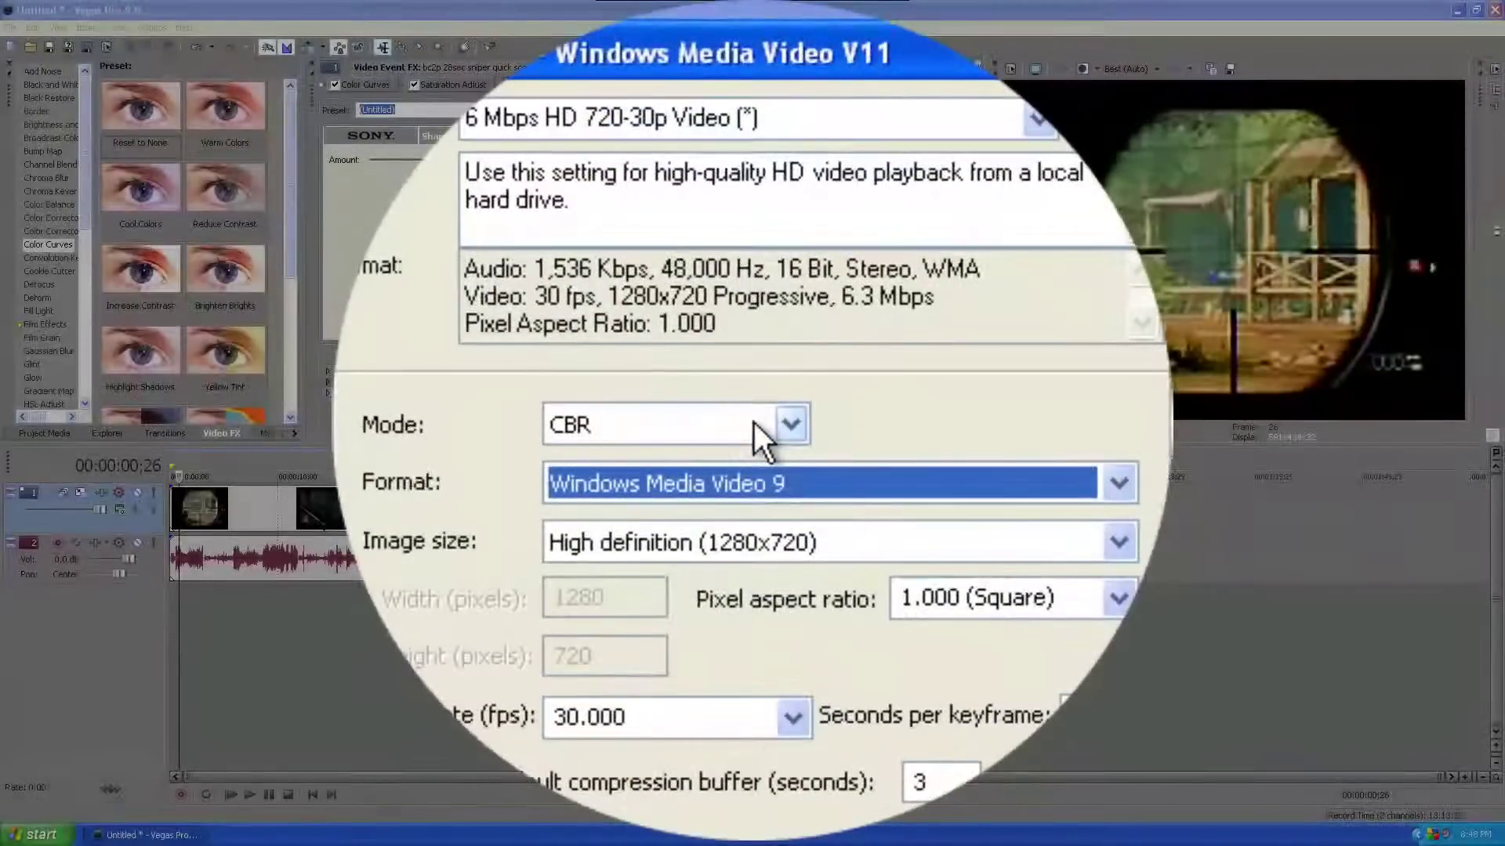
left_click(756, 432)
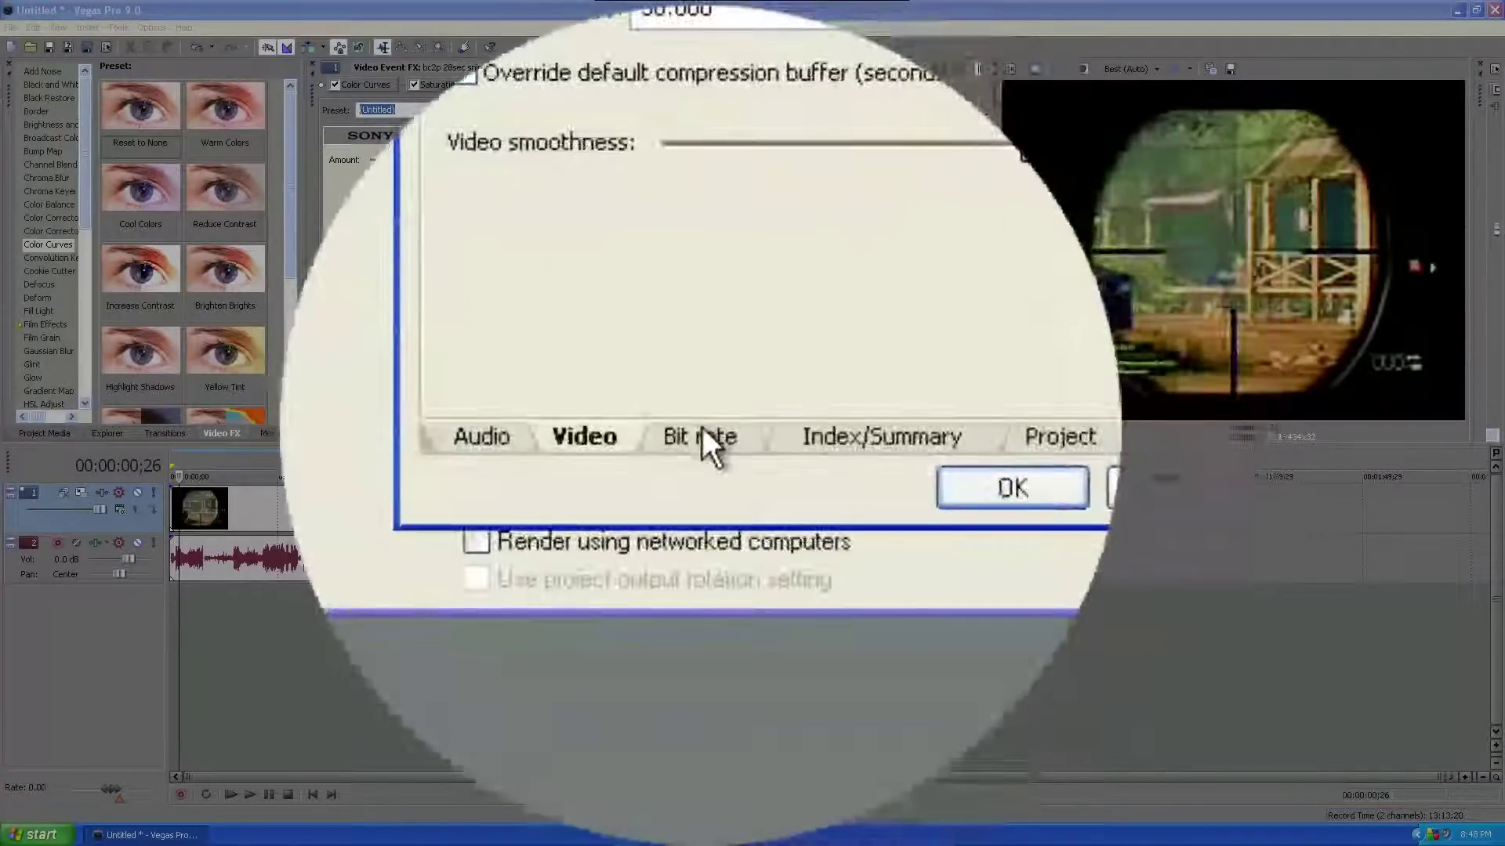
- Check the target bit rate options of the custom render settings, switching ISDN on and off again
left_click(702, 433)
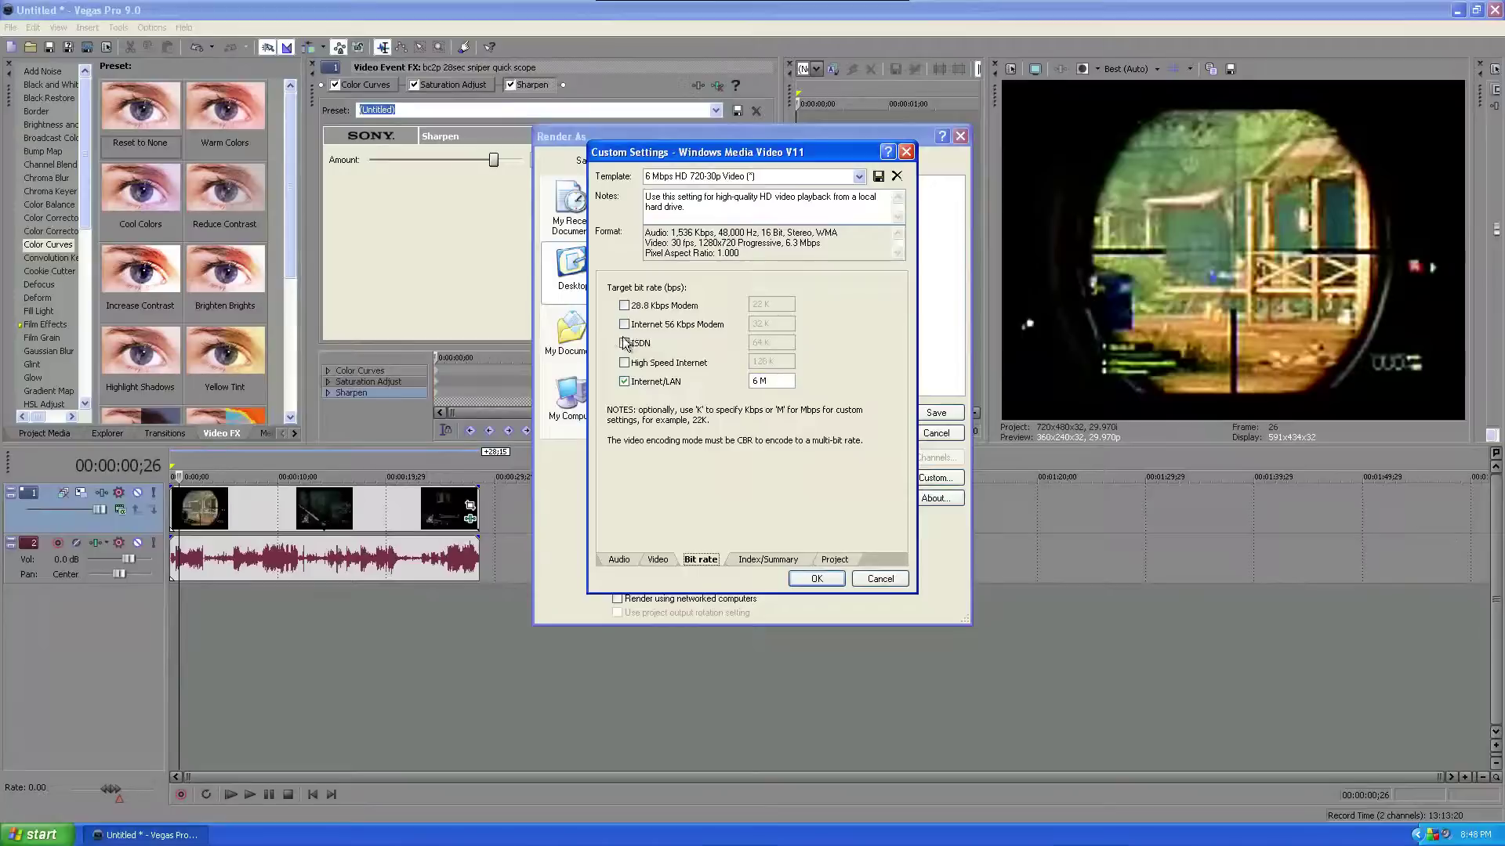
left_click(623, 343)
left_click(624, 343)
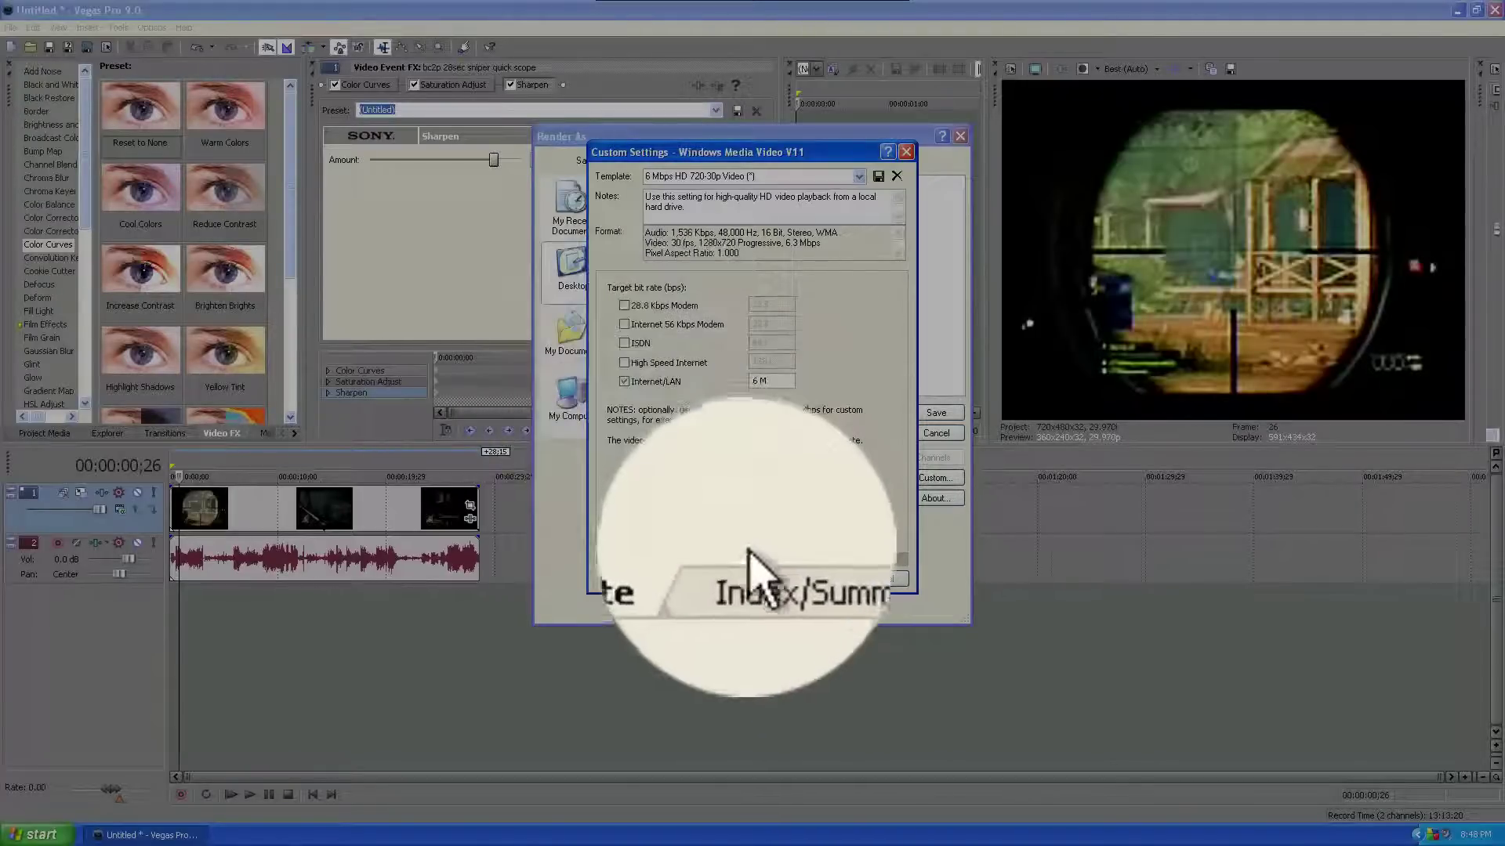
- Choose Best as the video rendering quality in the custom settings, and cancel both the custom settings and the render
left_click(743, 559)
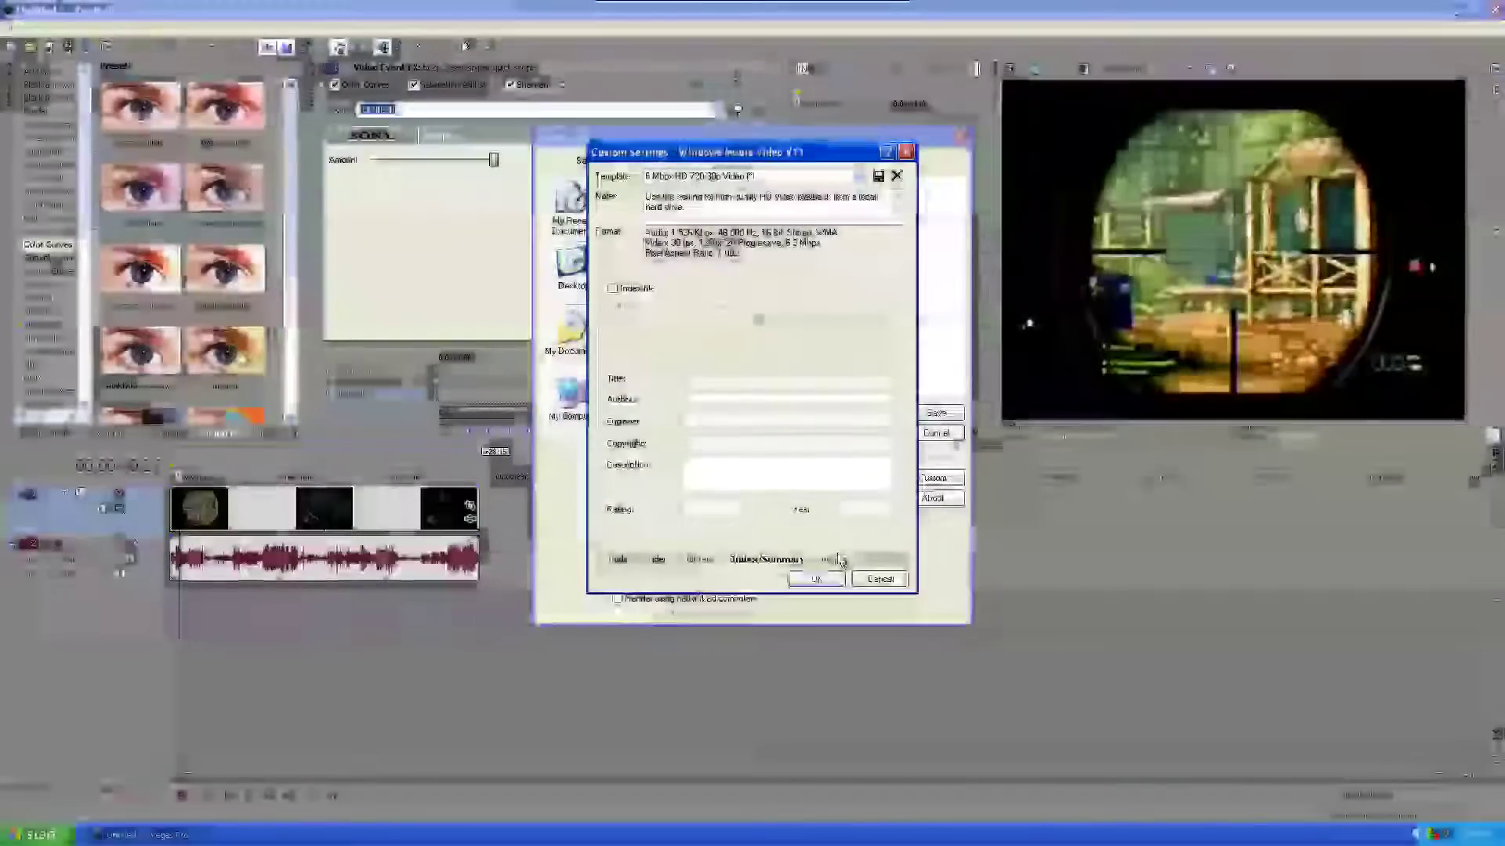
left_click(833, 558)
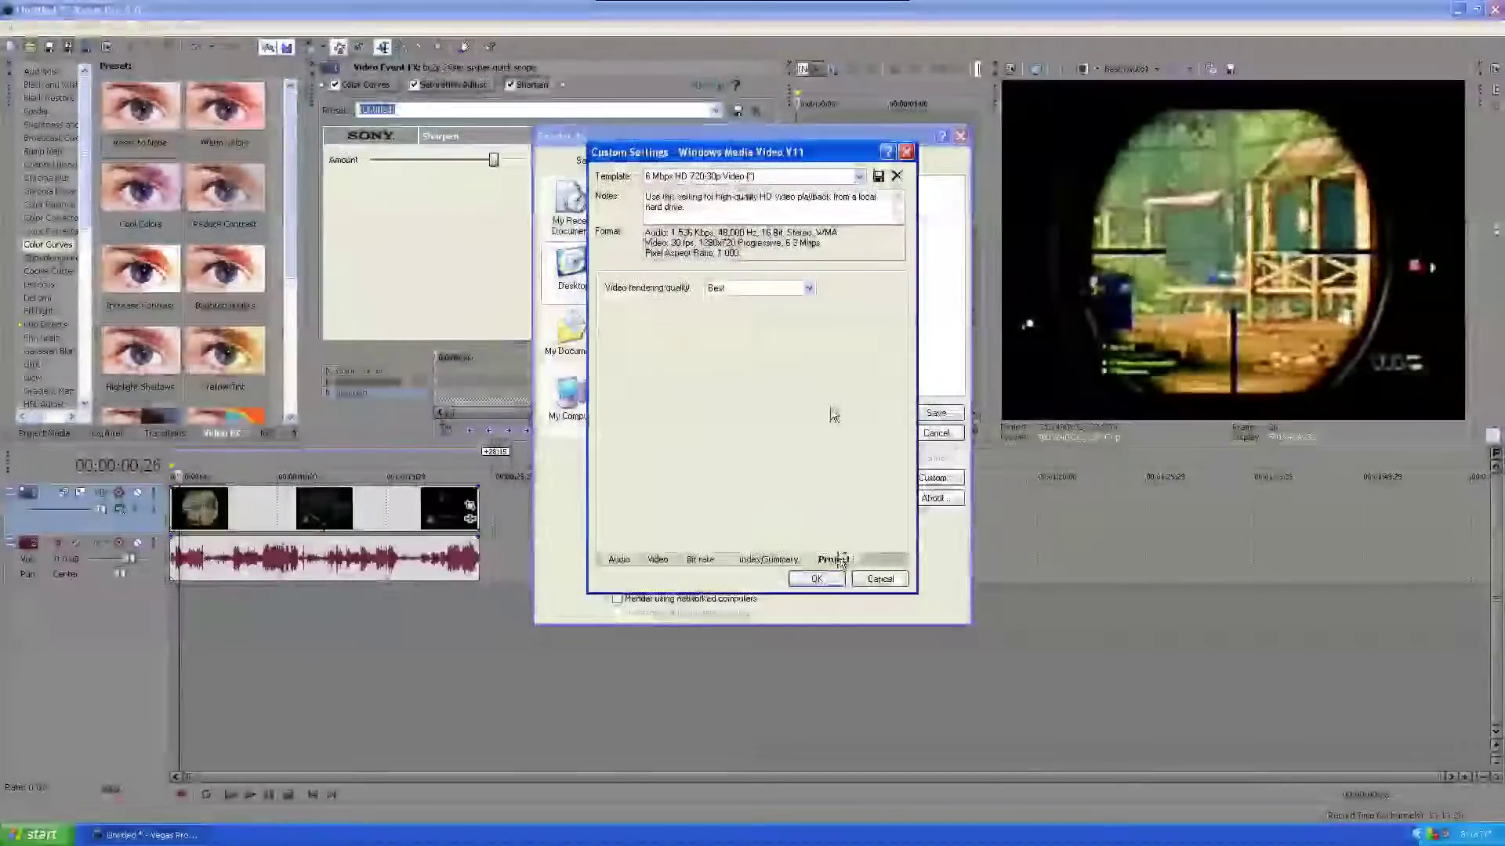
left_click(776, 288)
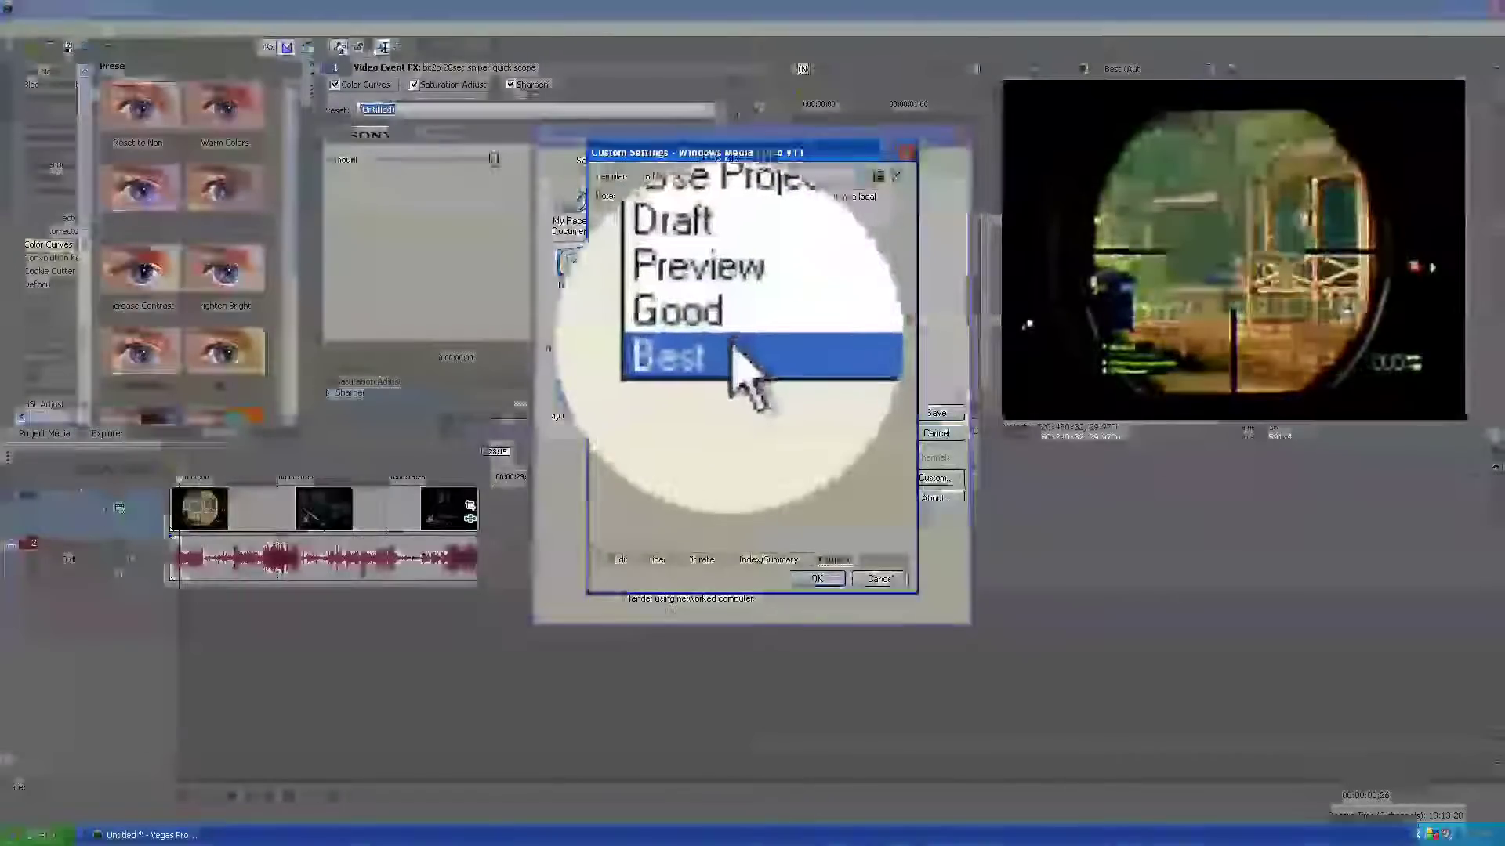
left_click(733, 345)
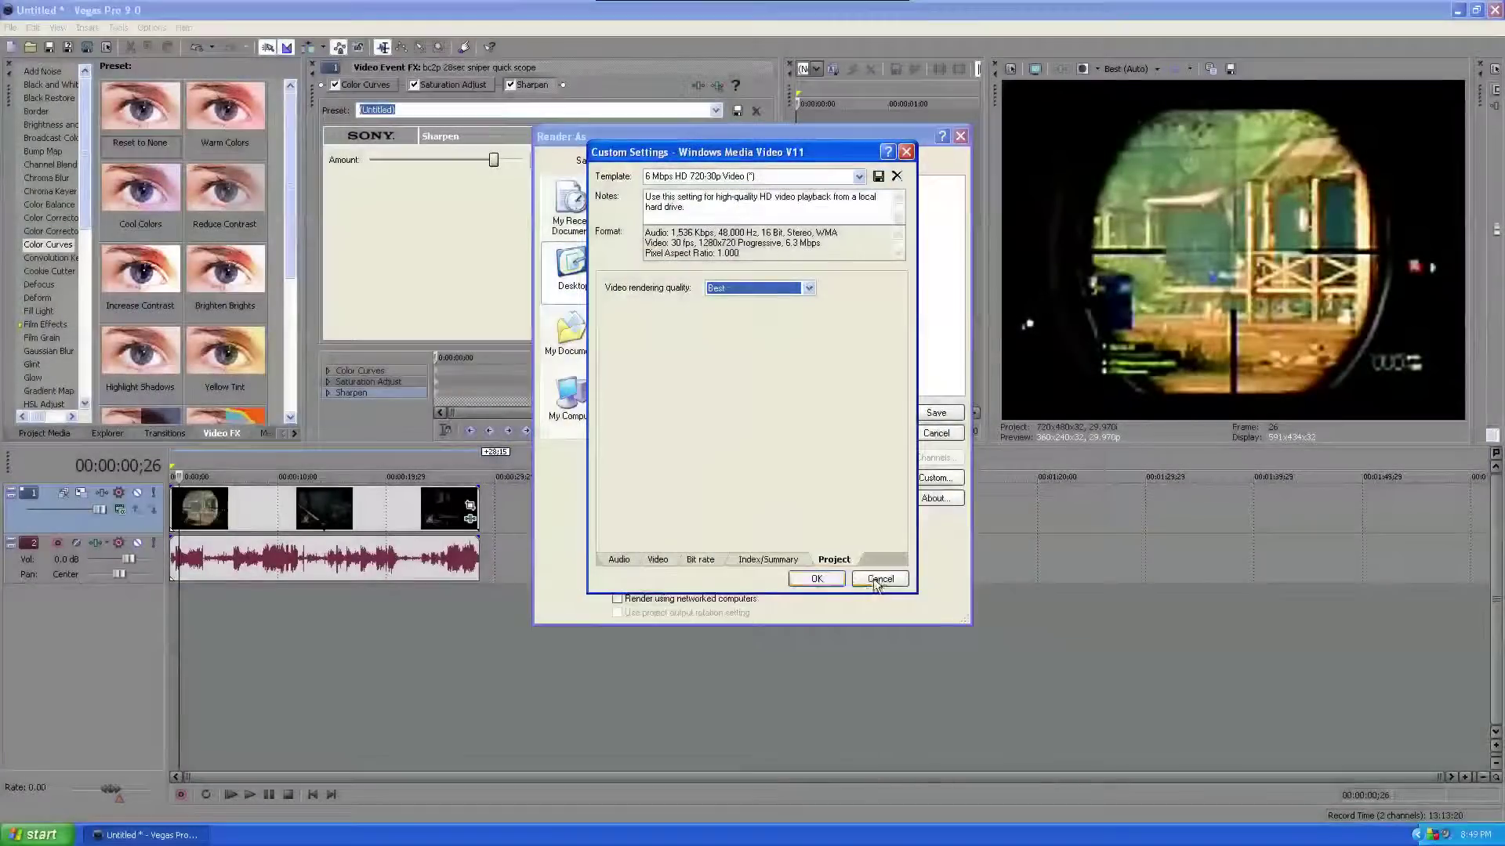
left_click(876, 584)
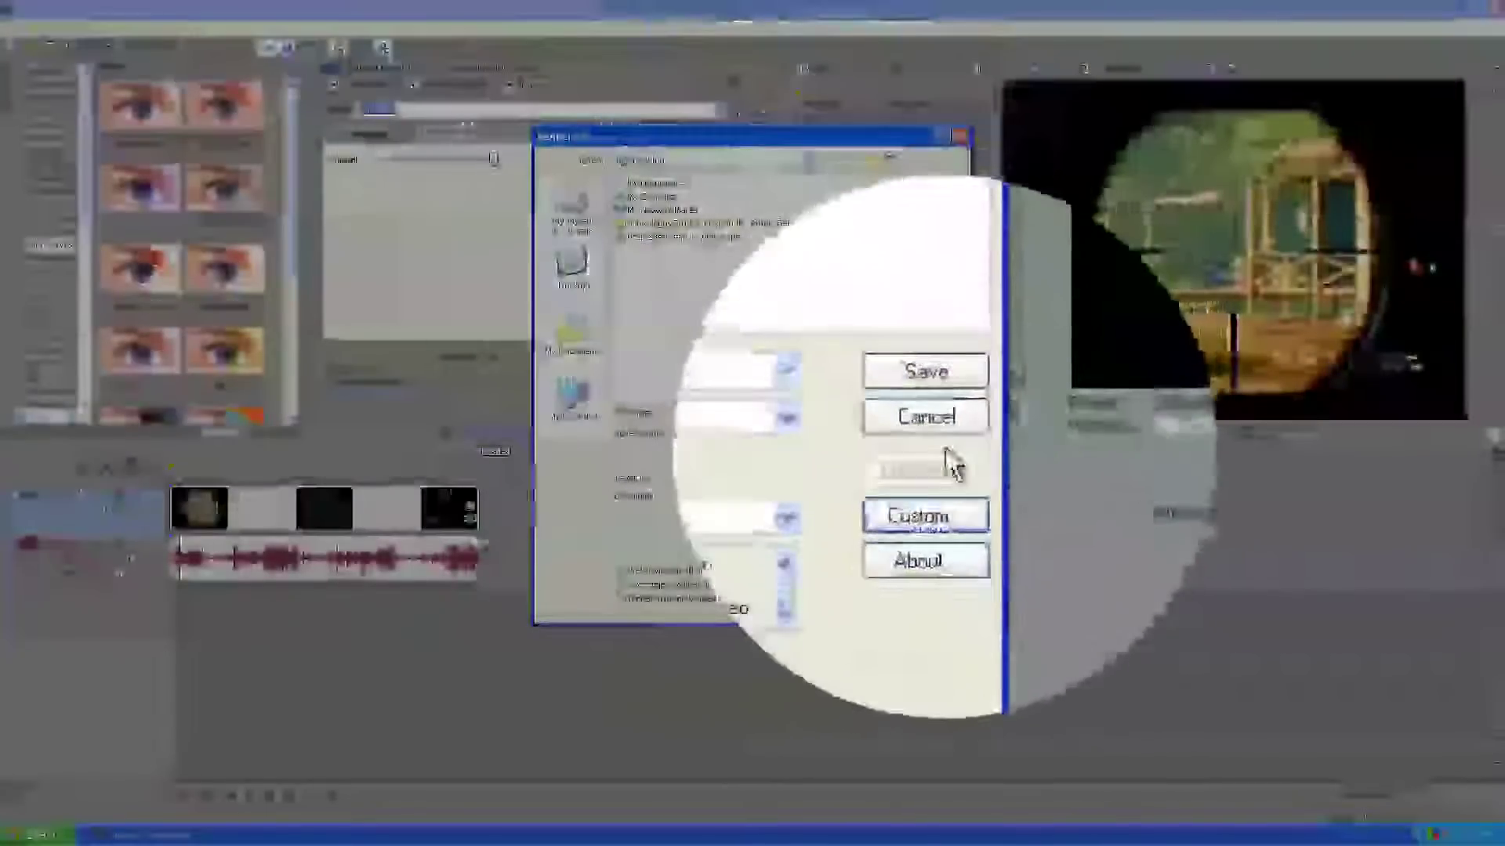
left_click(942, 439)
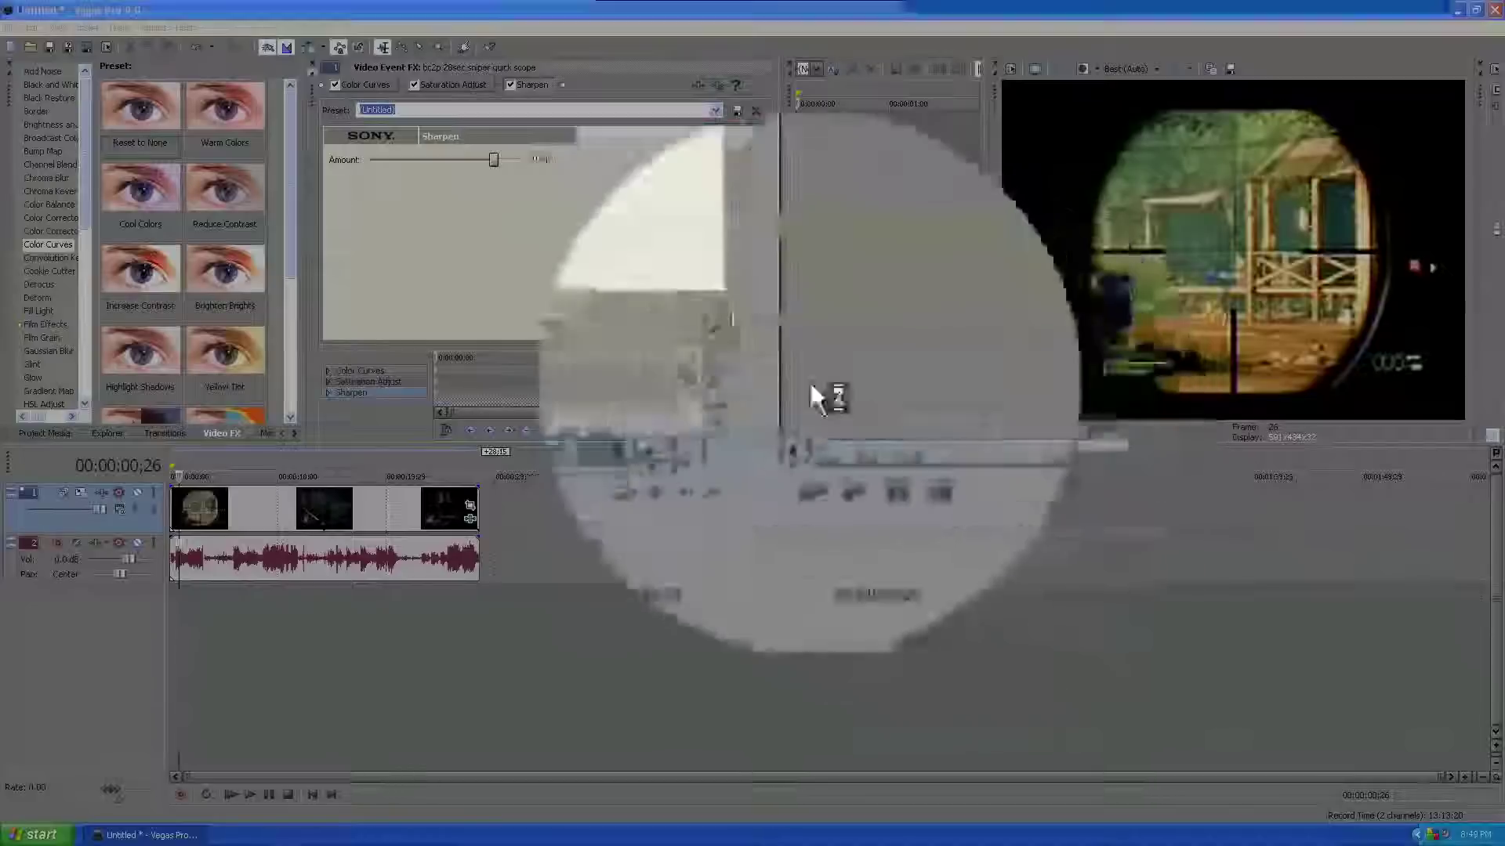
- Apply the (Untitled) preset to the Sharpen effect and check the presets of the Color Curves effect
left_click(715, 111)
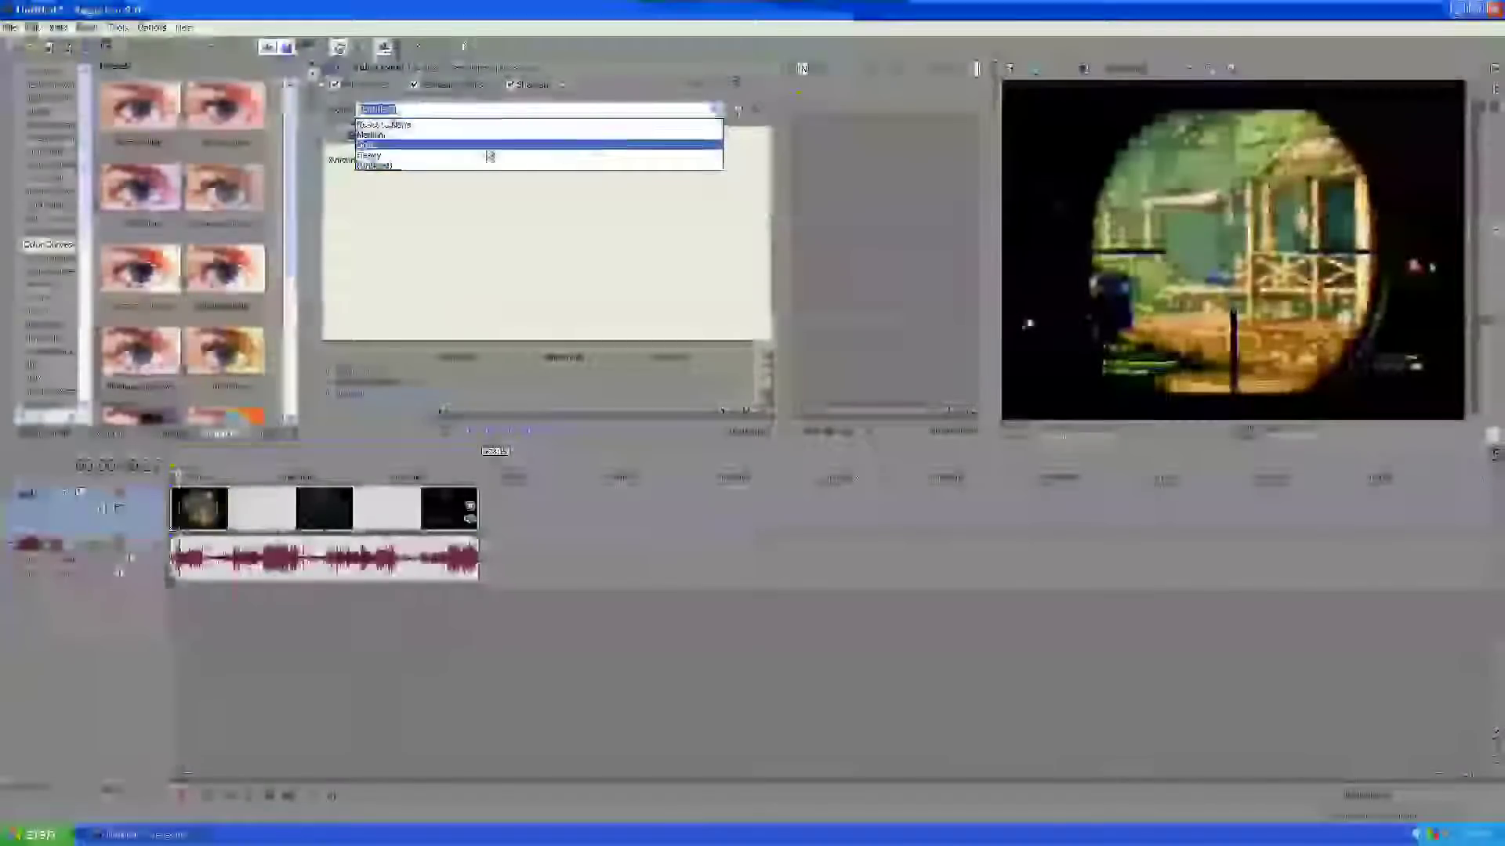
left_click(401, 168)
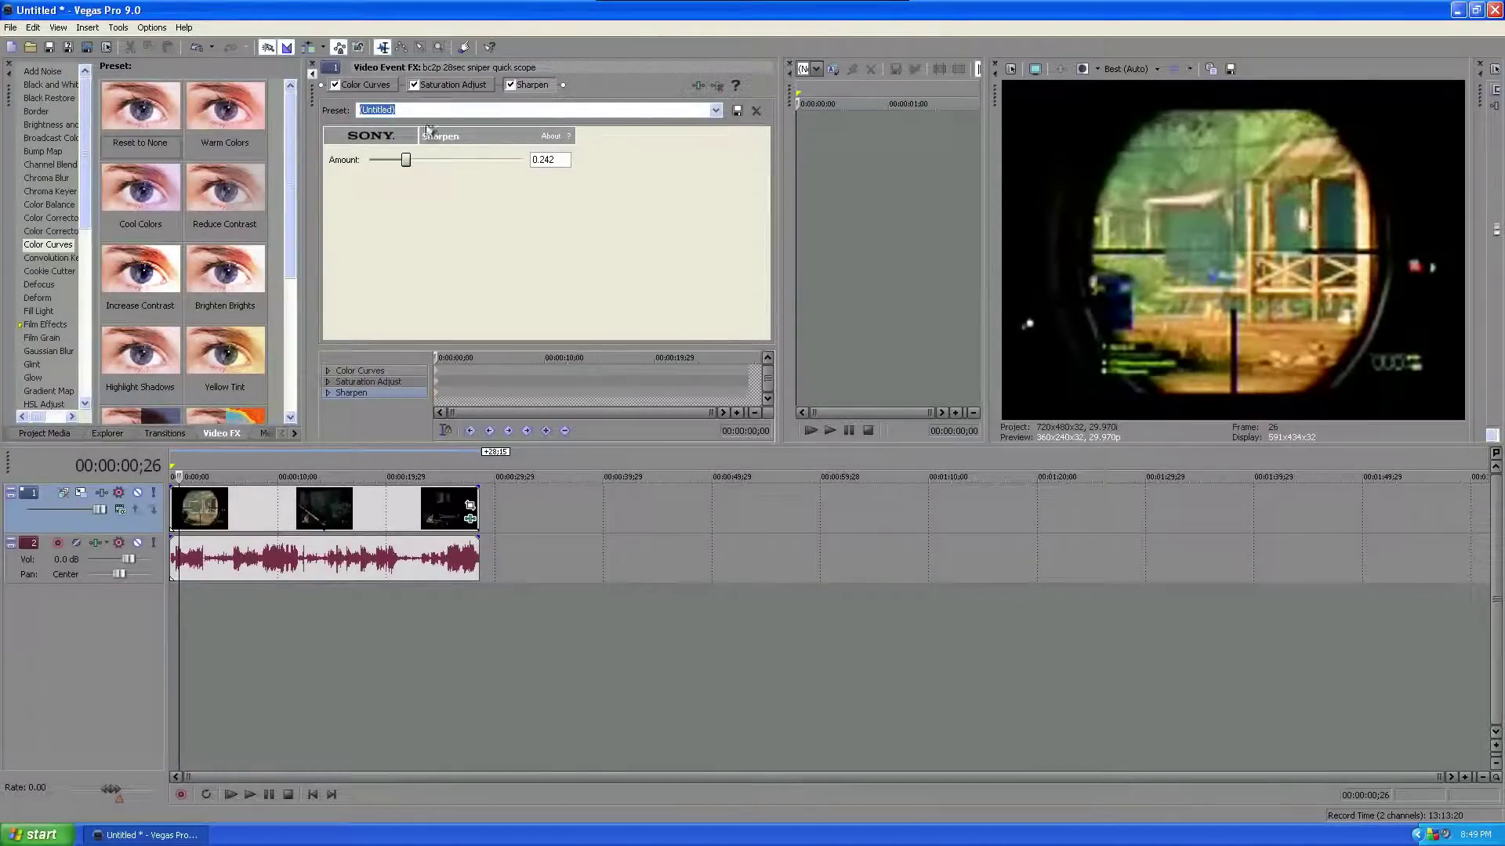
left_click(383, 86)
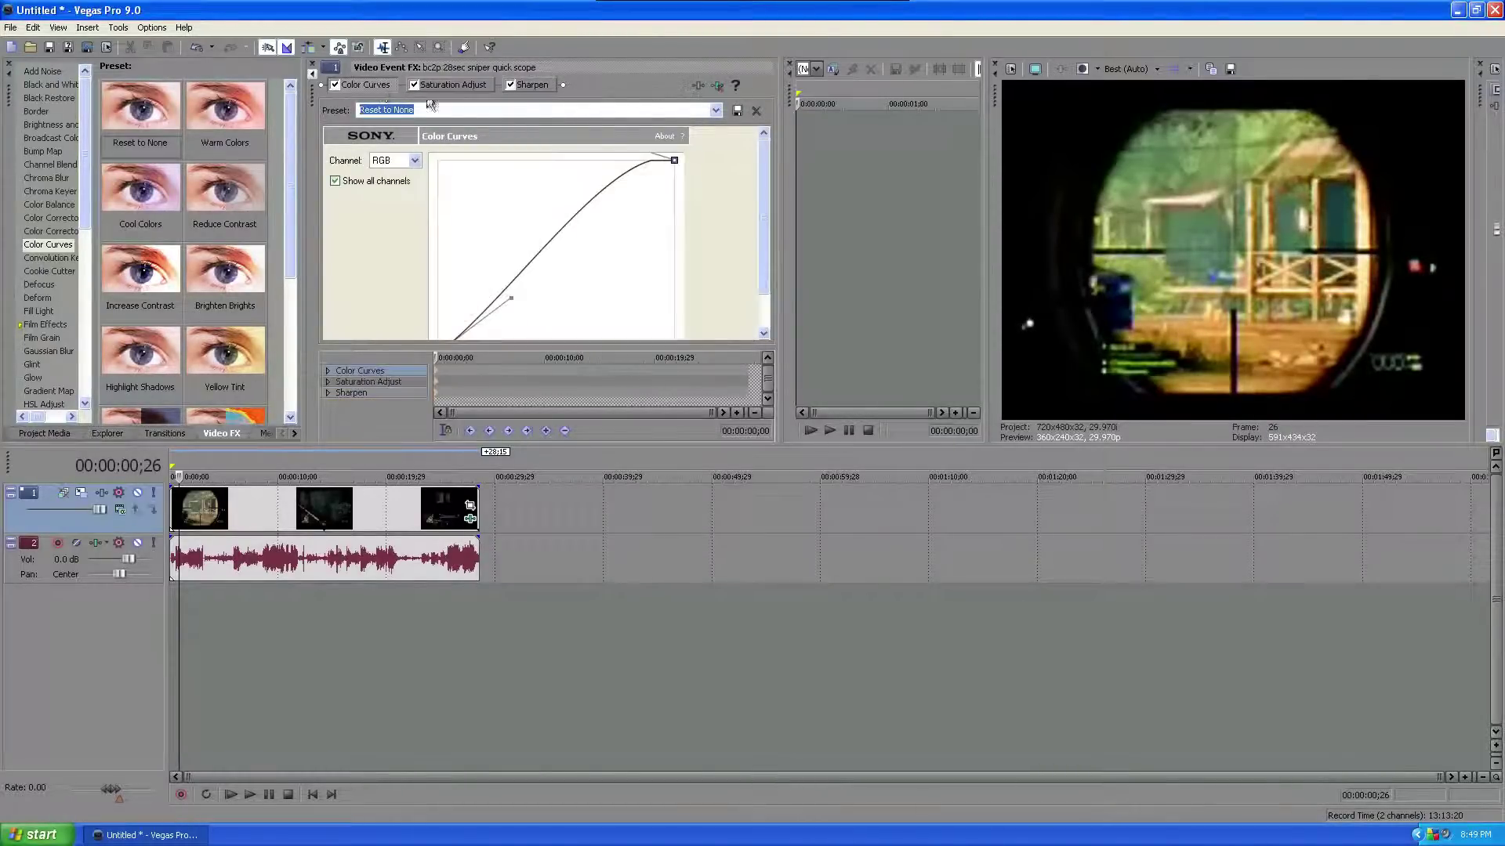
left_click(715, 110)
left_click(491, 260)
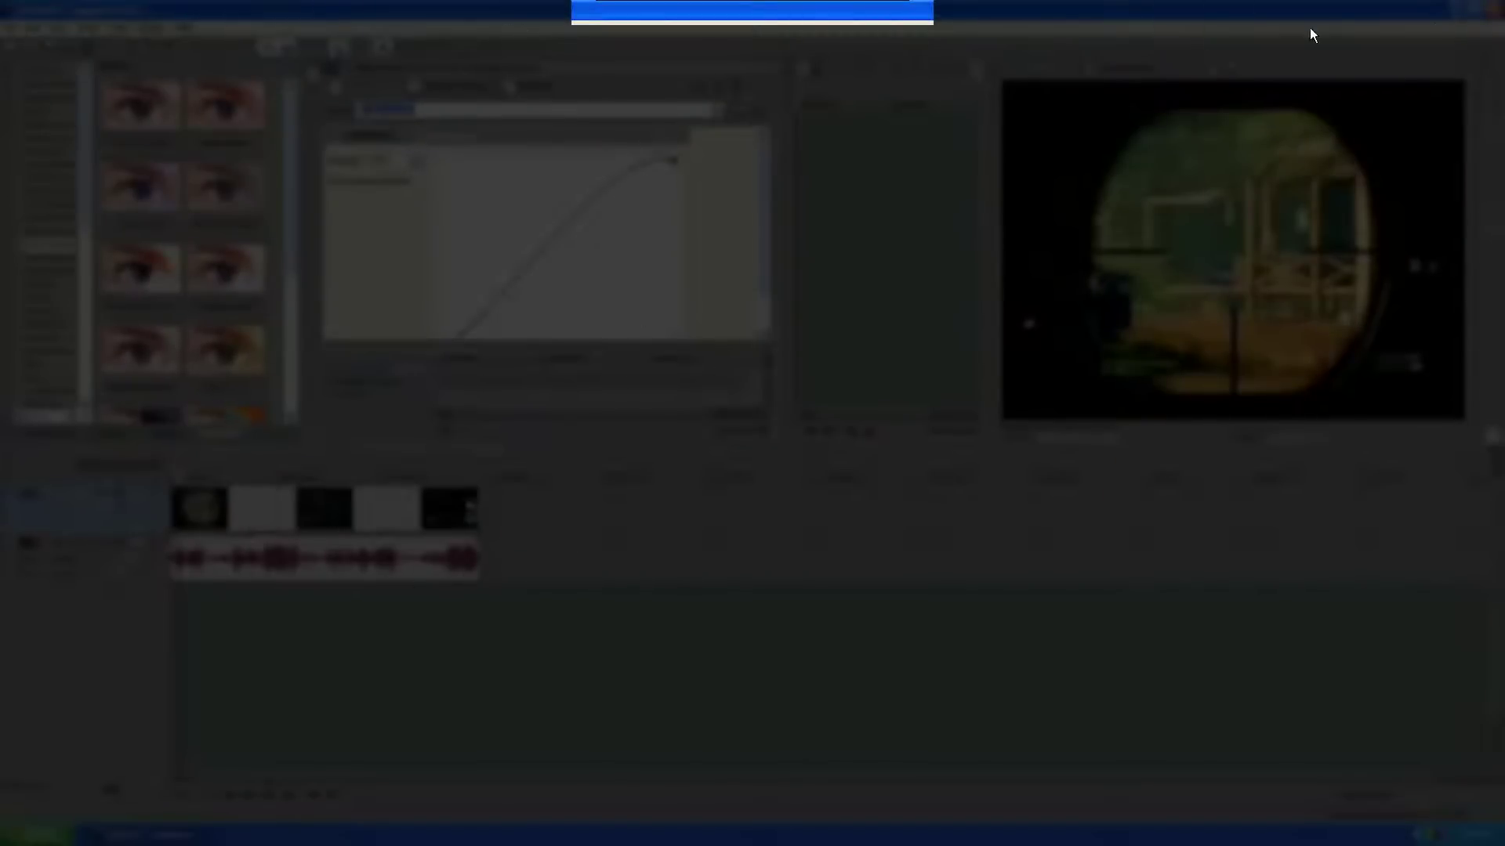
- Close Vegas Pro without saving the project and minimize the virtual machine to return to the Mac desktop
left_click(1497, 8)
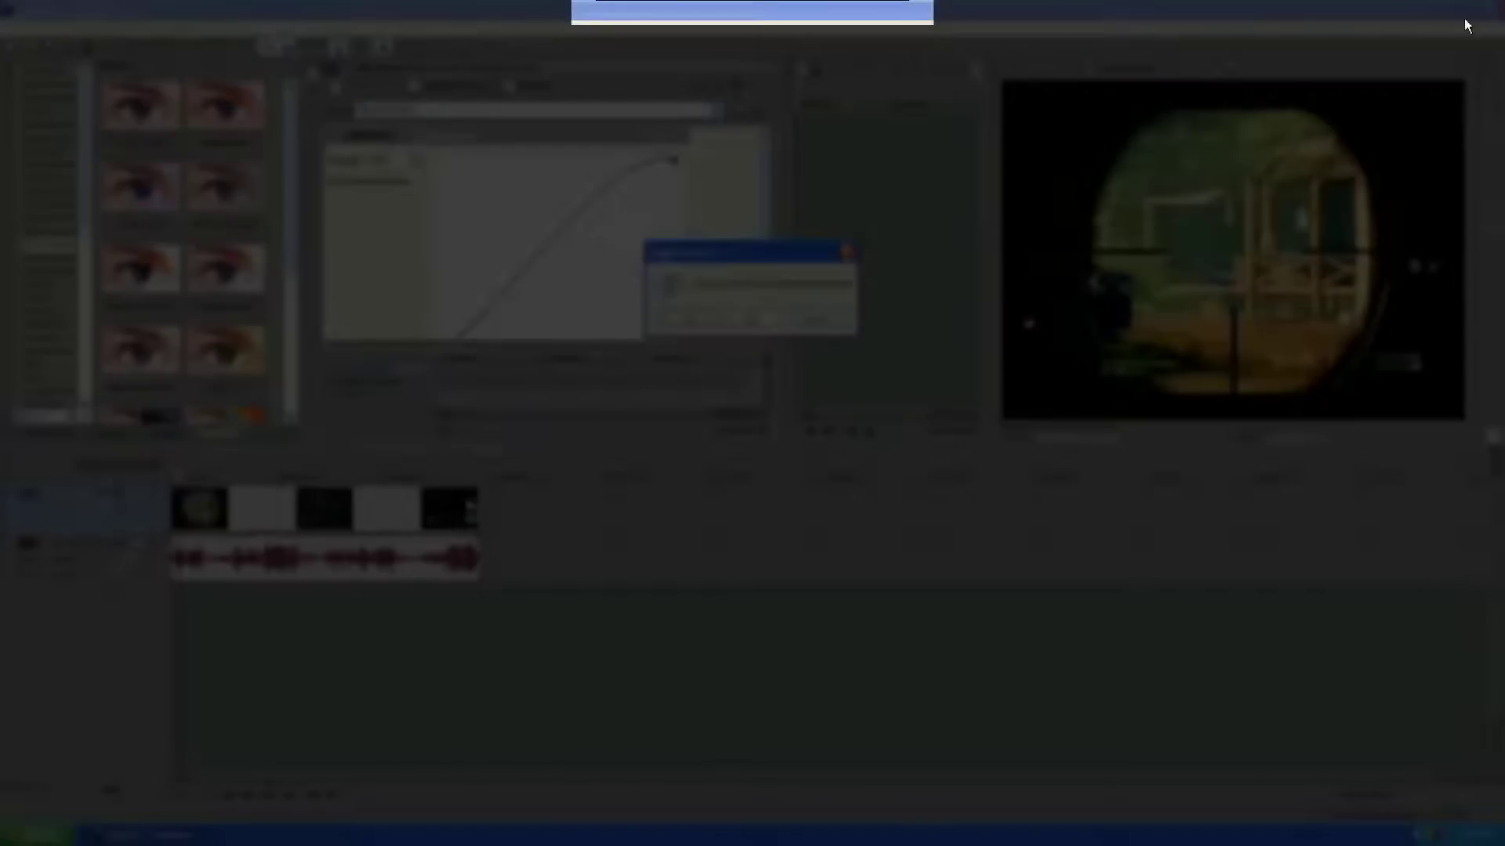
left_click(755, 320)
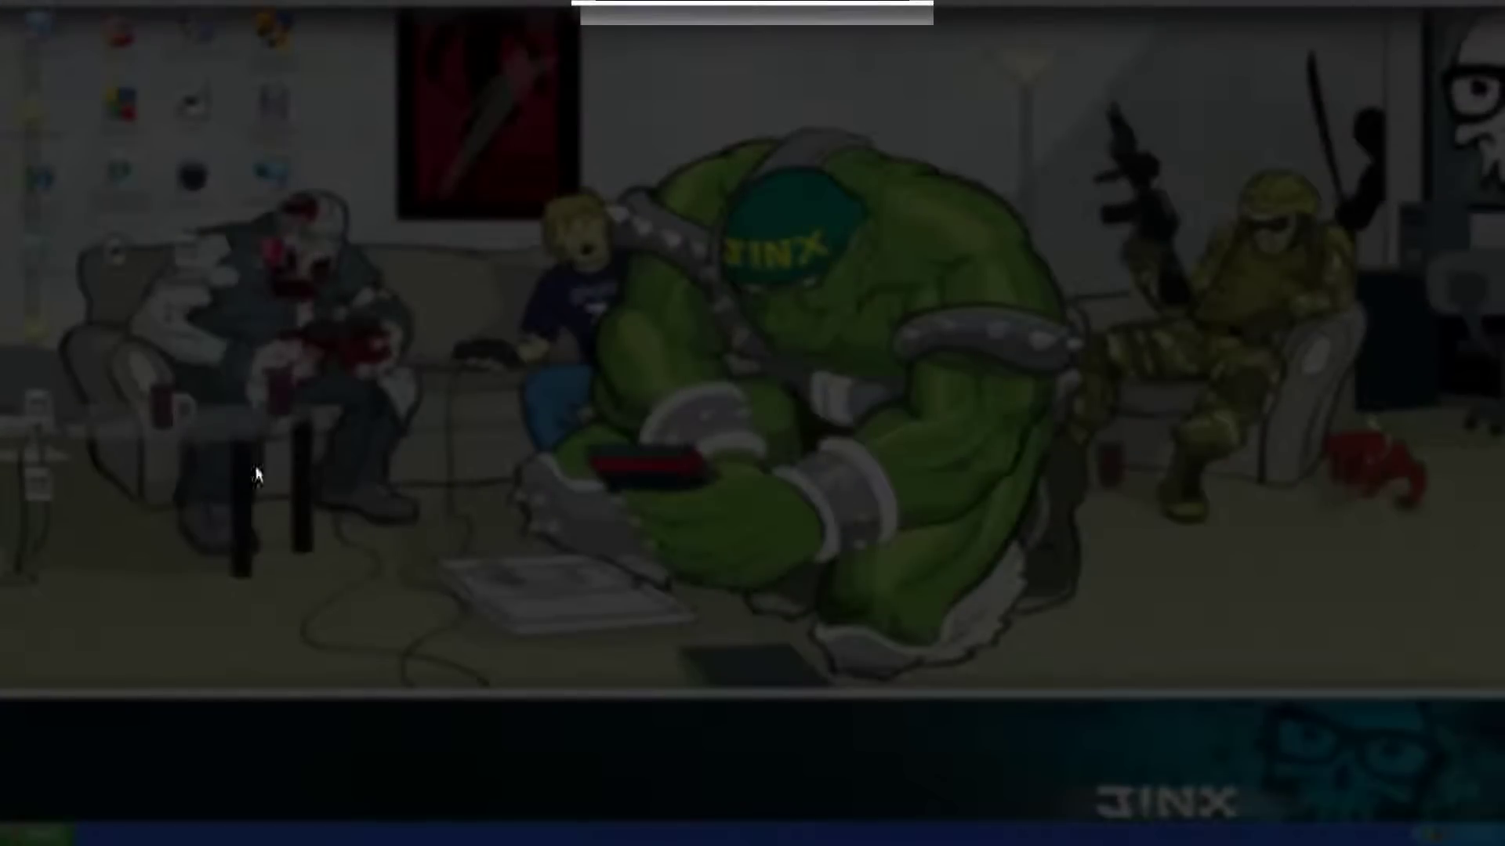
mouse_move(909, 8)
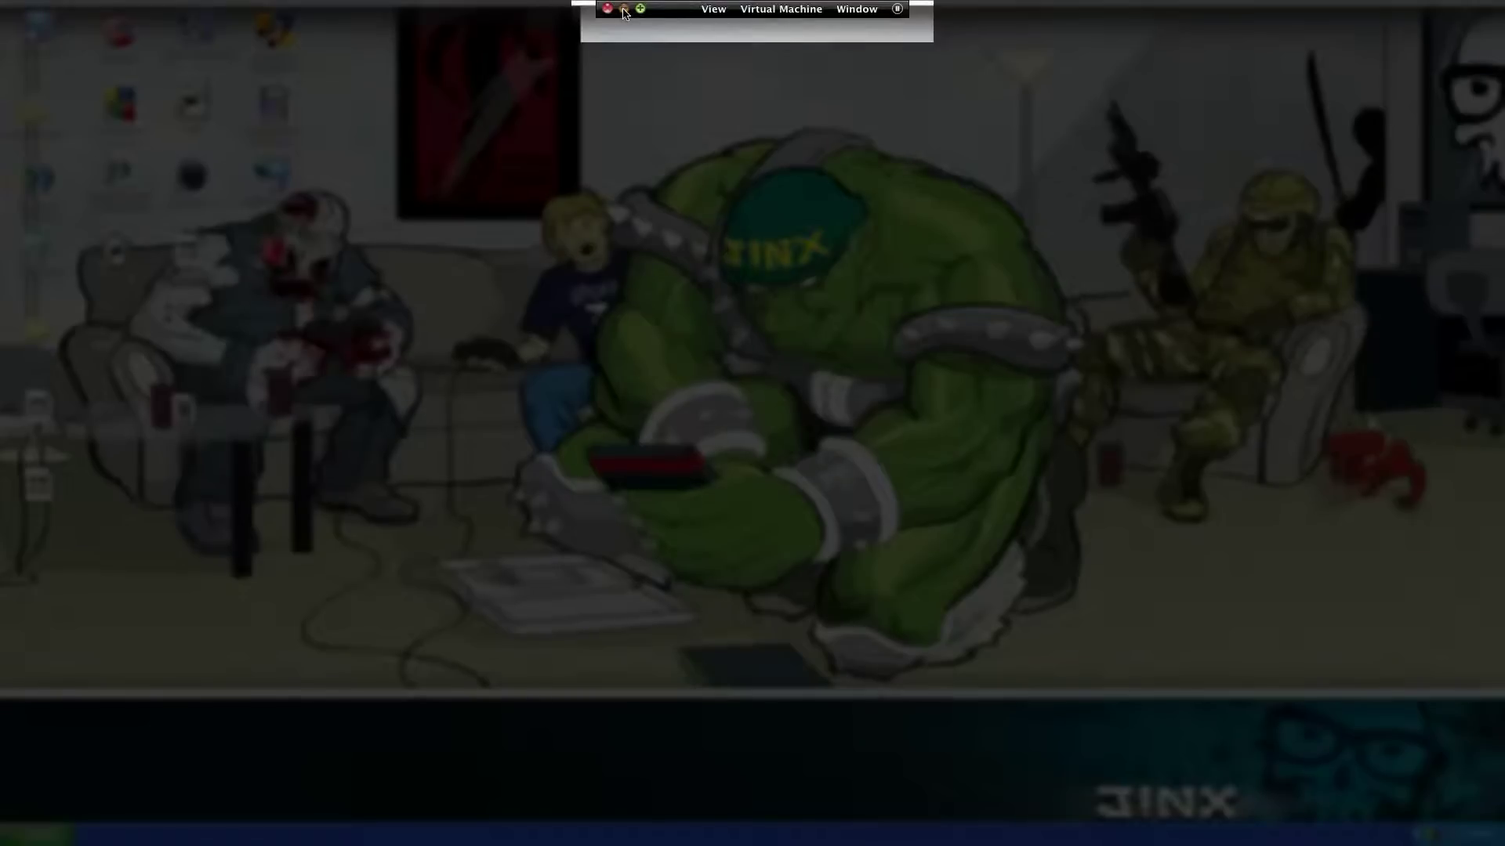
left_click(624, 8)
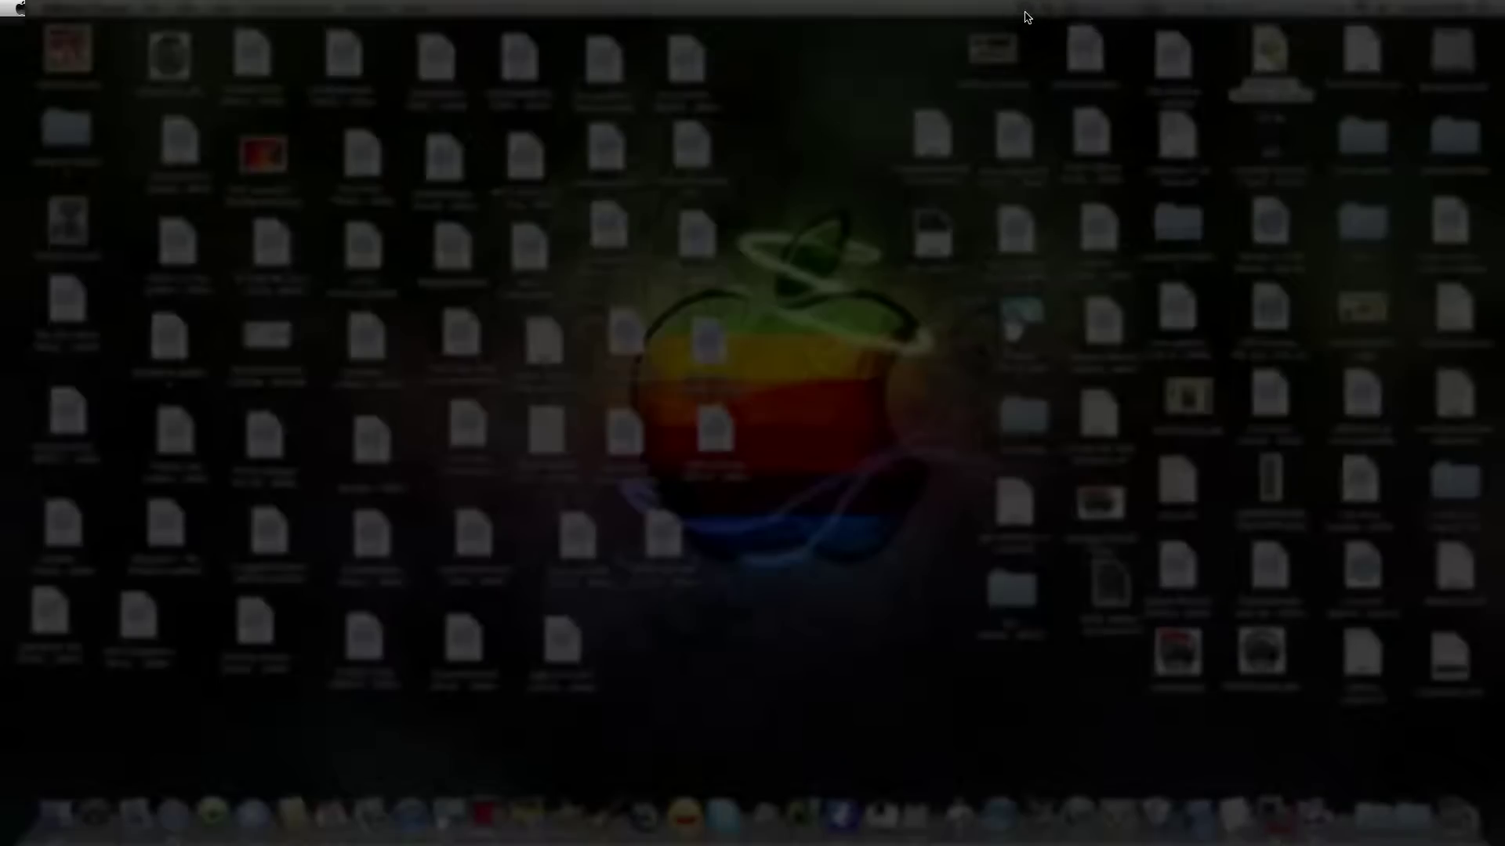
left_click(1025, 8)
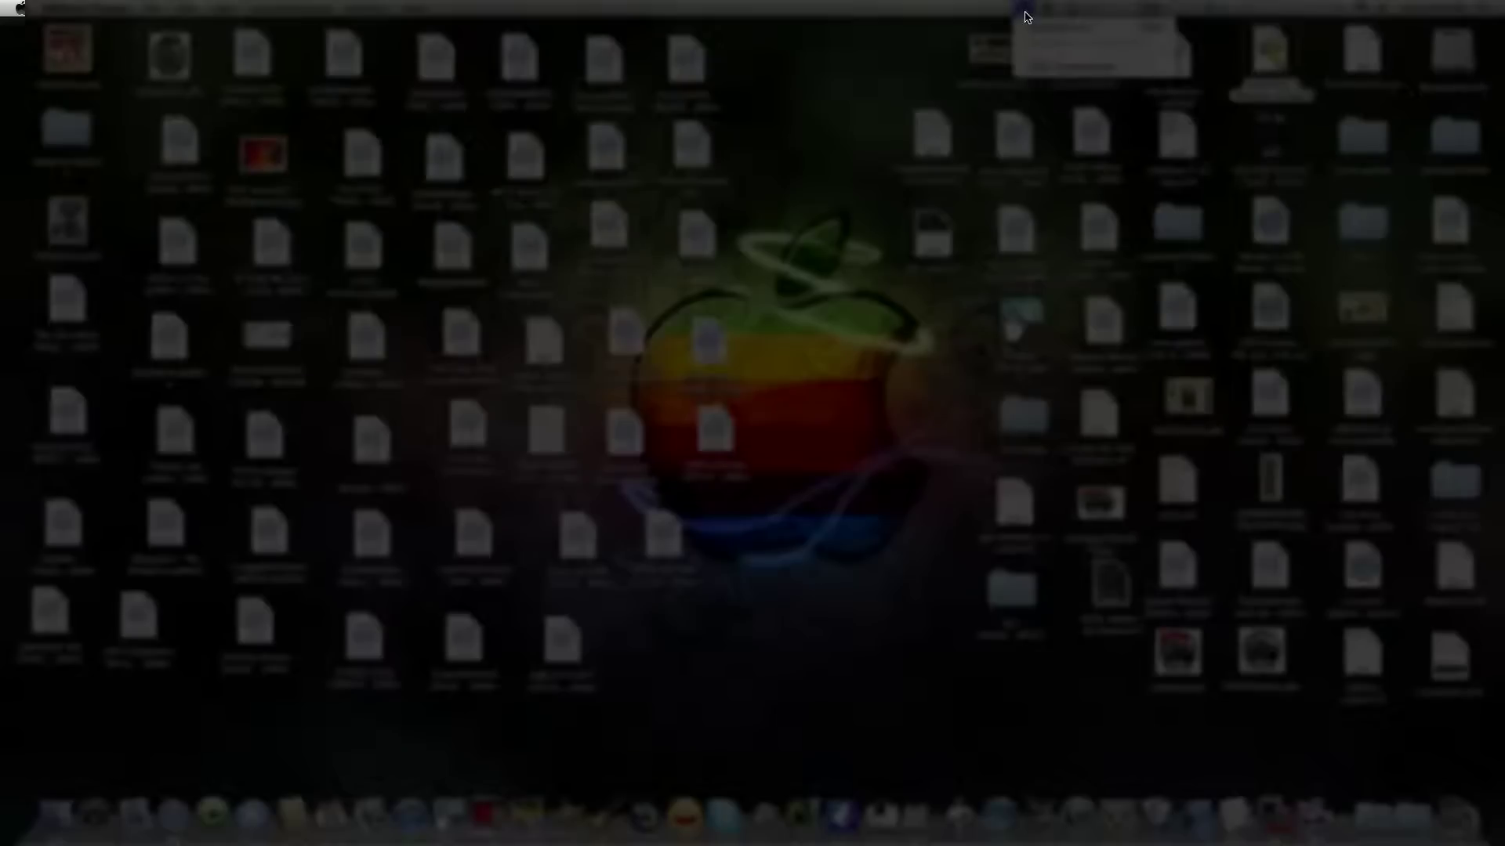